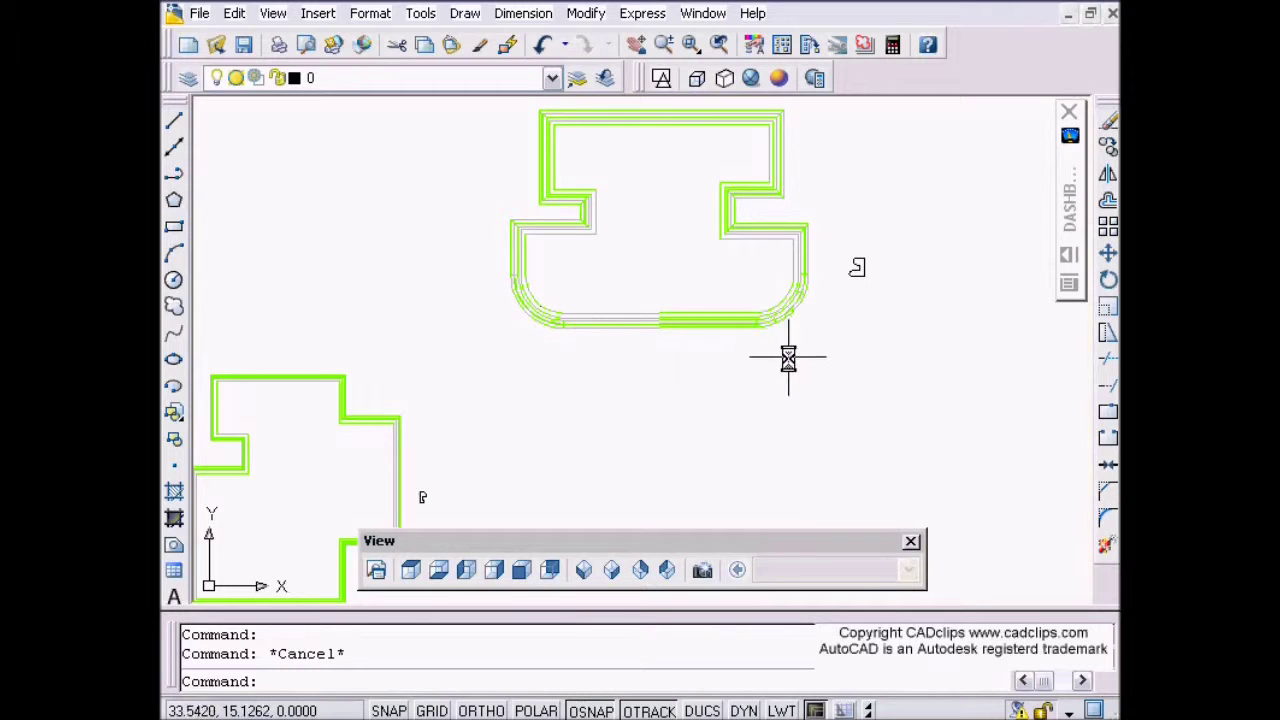
Display the building models in the Conceptual visual style from the southeast isometric viewpoint with perspective projection
middle_click_drag(820, 366, 786, 412)
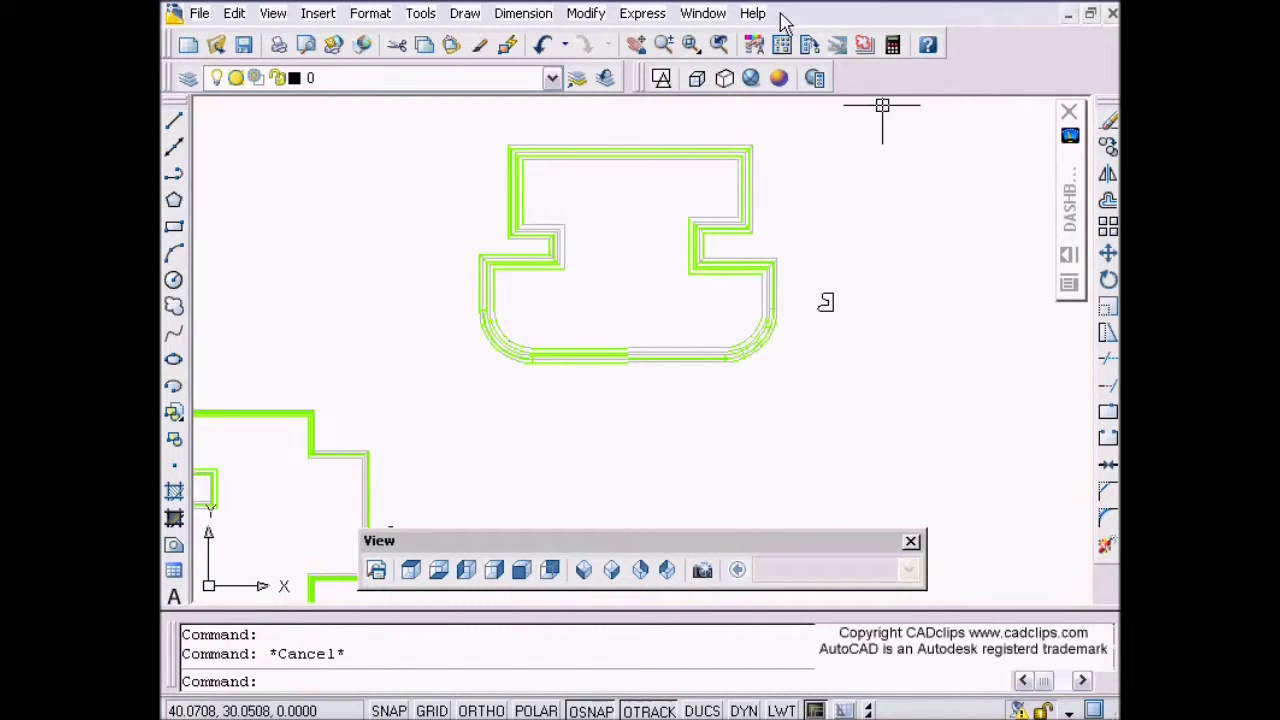
left_click(782, 82)
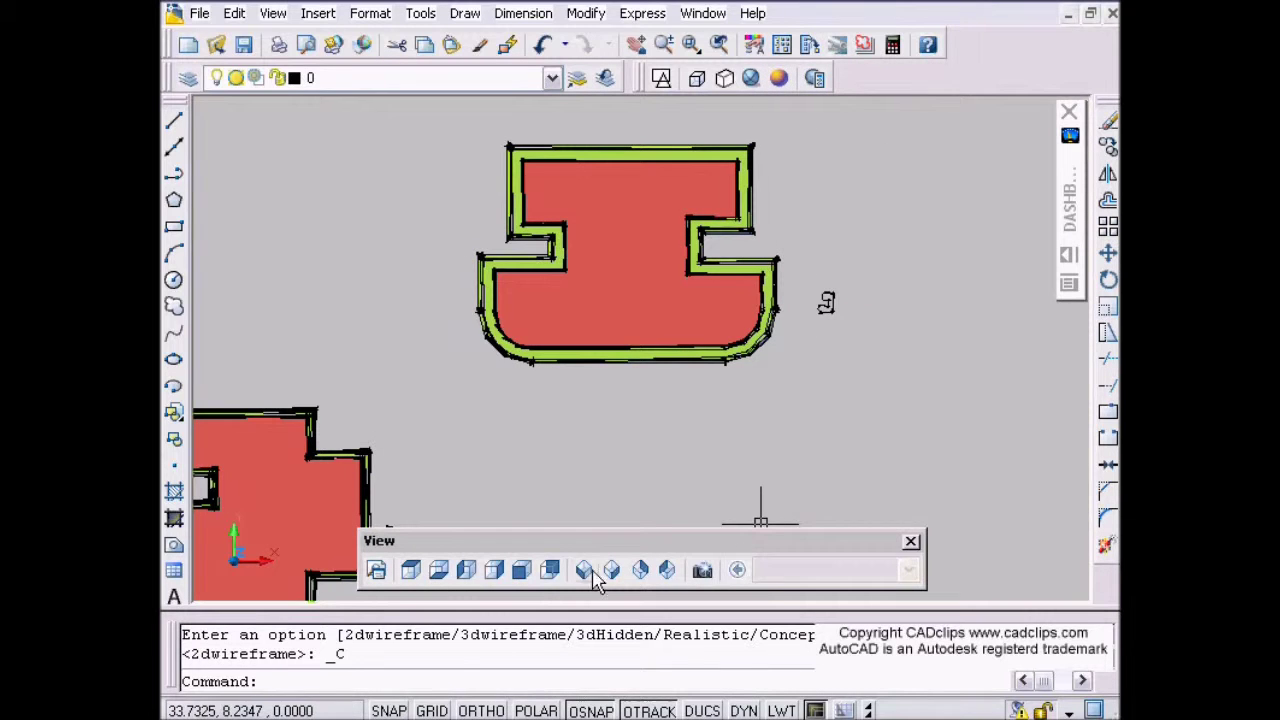
left_click(612, 569)
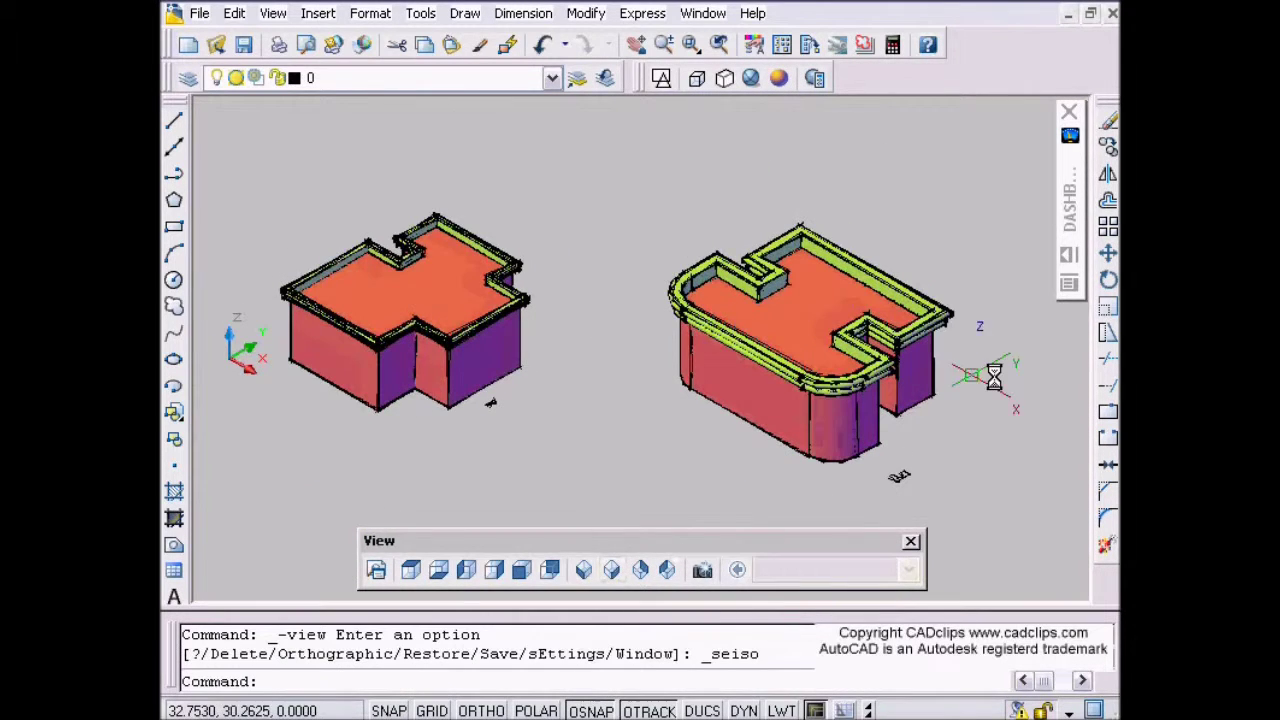
mouse_move(1070, 230)
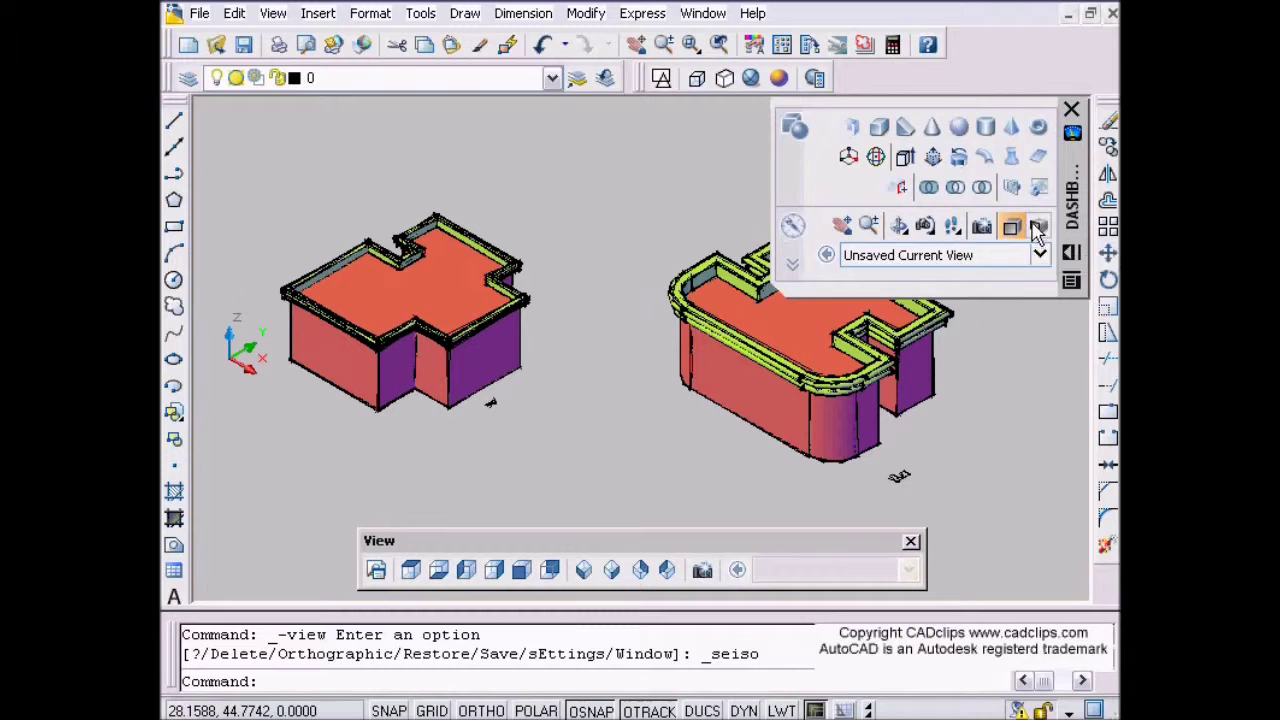
left_click(1038, 226)
middle_click_drag(888, 401, 646, 365)
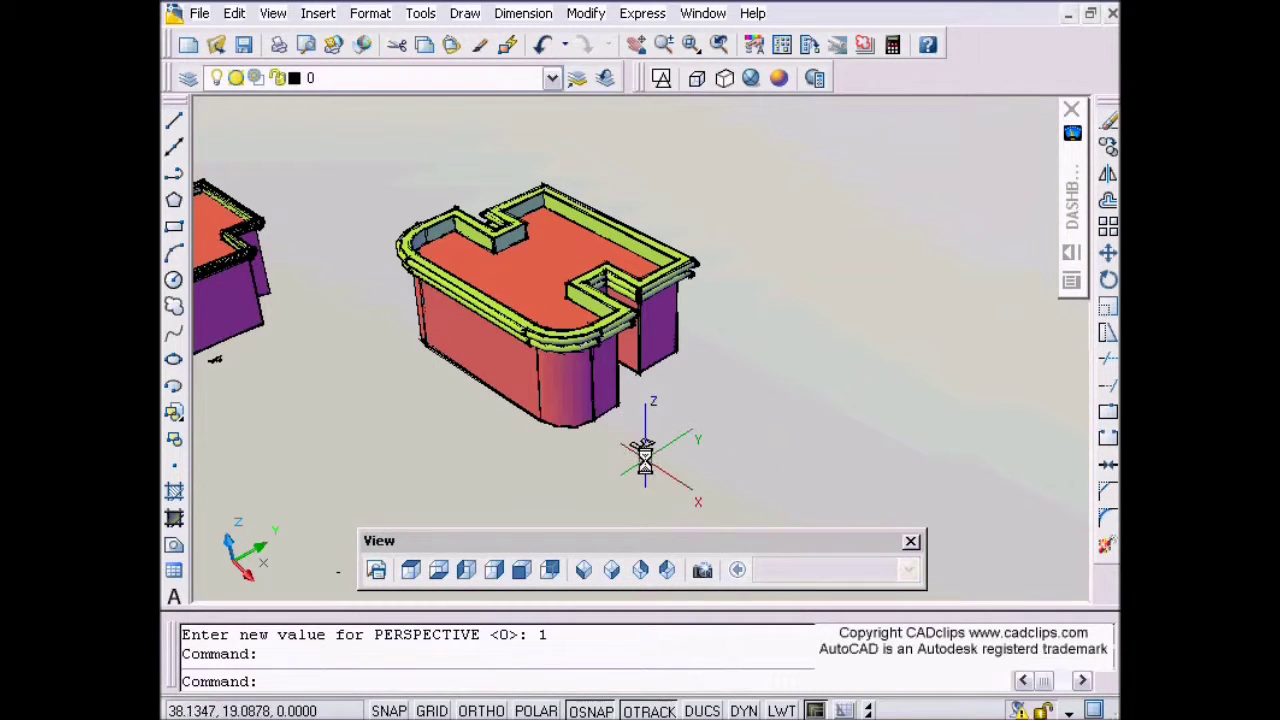
Turn on the grid and inspect the closed moulding profile lying on the ground beside the rounded building
scroll(645, 461, "up", 4)
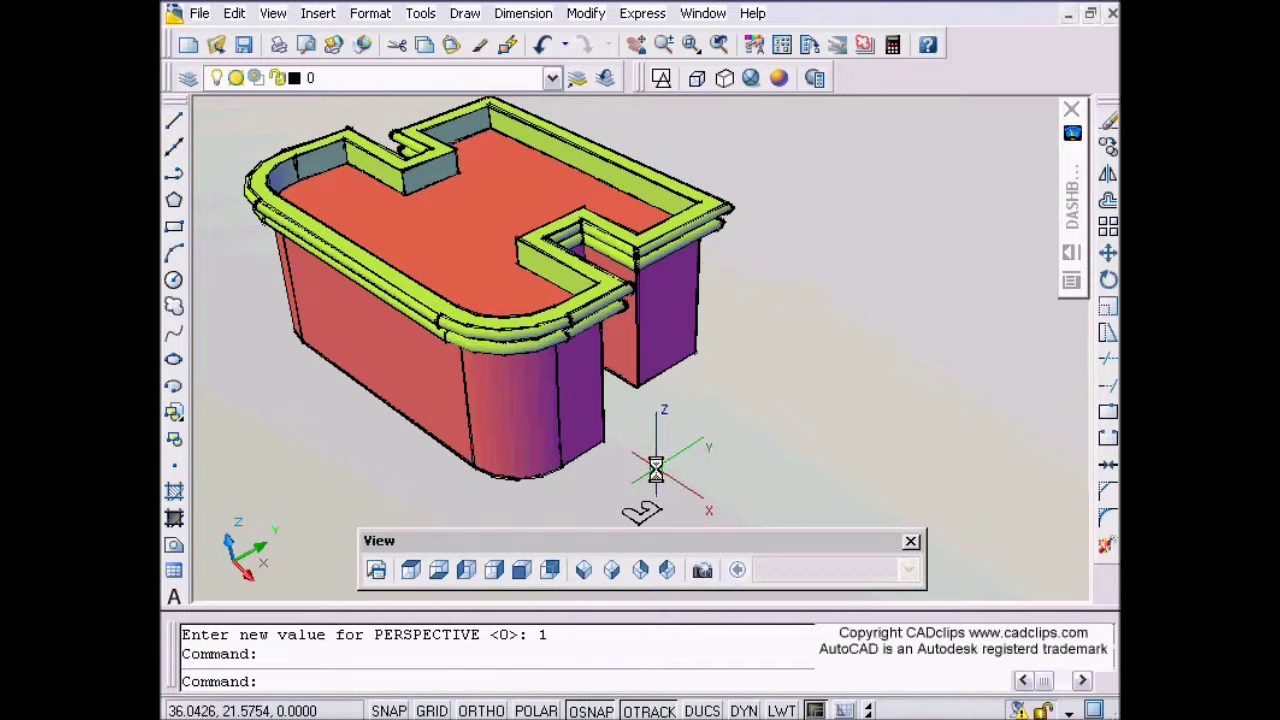
key("F7")
middle_click_drag(666, 508, 661, 457)
scroll(660, 457, "up", 5)
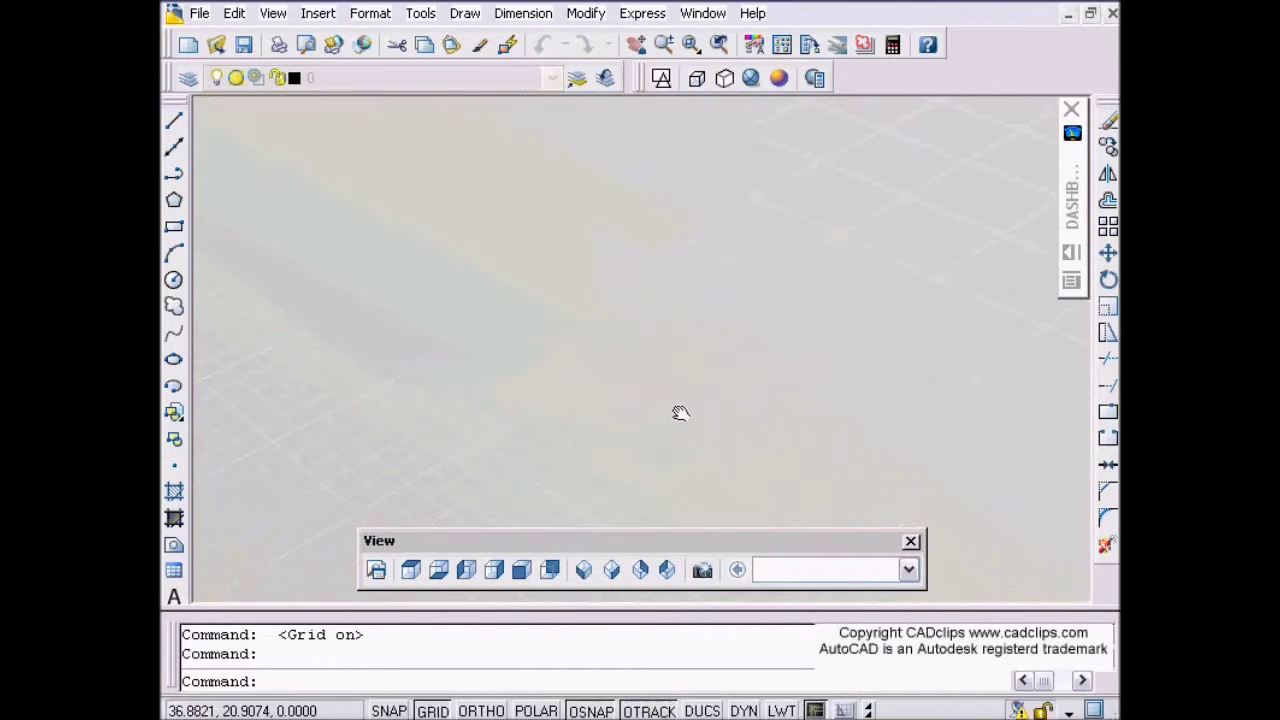
scroll(677, 413, "up", 6)
middle_click_drag(866, 349, 719, 386)
scroll(803, 345, "down", 5)
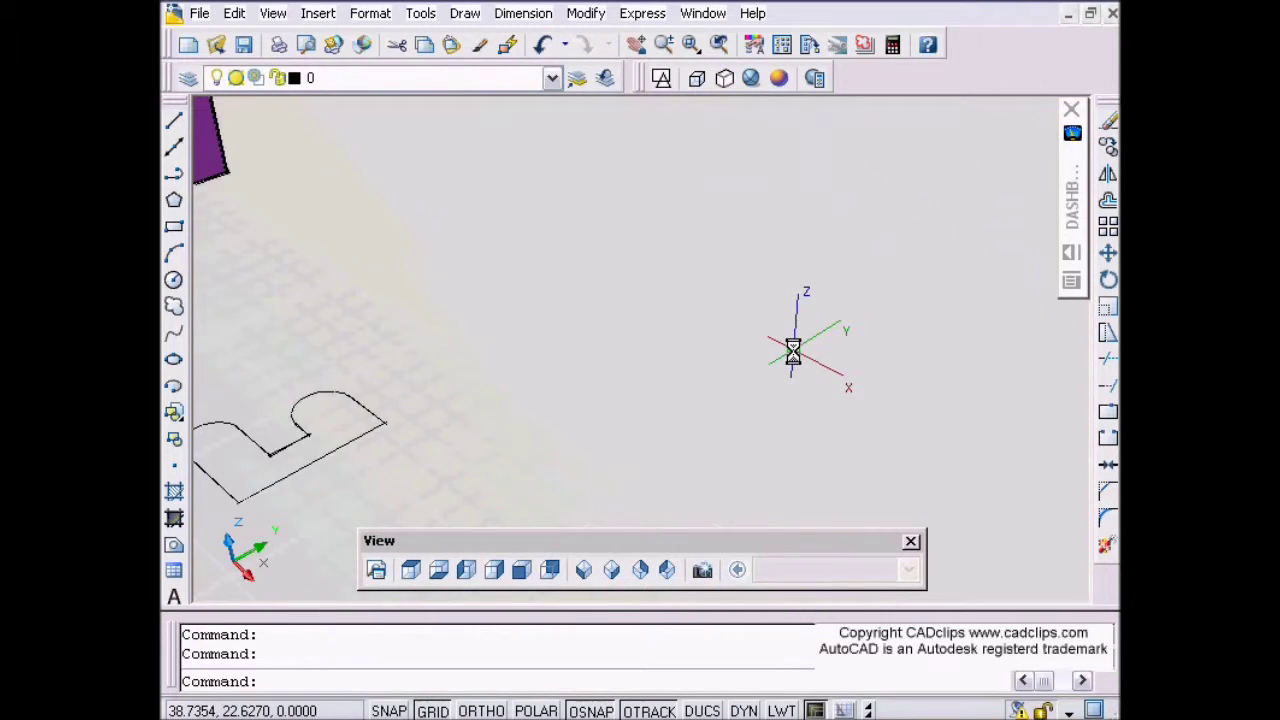
middle_click_drag(398, 458, 635, 426)
middle_click_drag(722, 412, 707, 414)
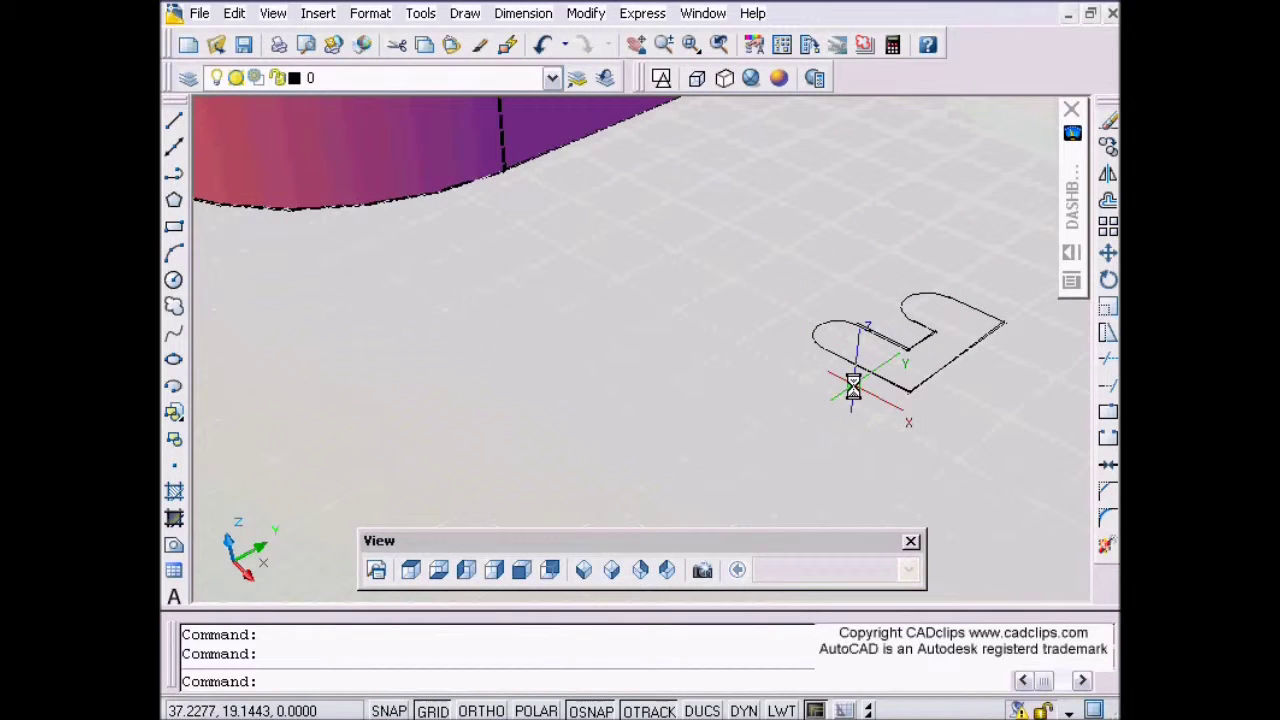
scroll(832, 384, "down", 3)
Examine the moulding along the roof edge of the rounded building from above and from a low side angle
middle_click_drag(760, 326, 856, 514)
middle_click_drag(797, 387, 764, 492)
left_click_drag(764, 297, 743, 351)
middle_click_drag(743, 351, 743, 352)
scroll(746, 338, "down", 2)
middle_click_drag(780, 312, 695, 374)
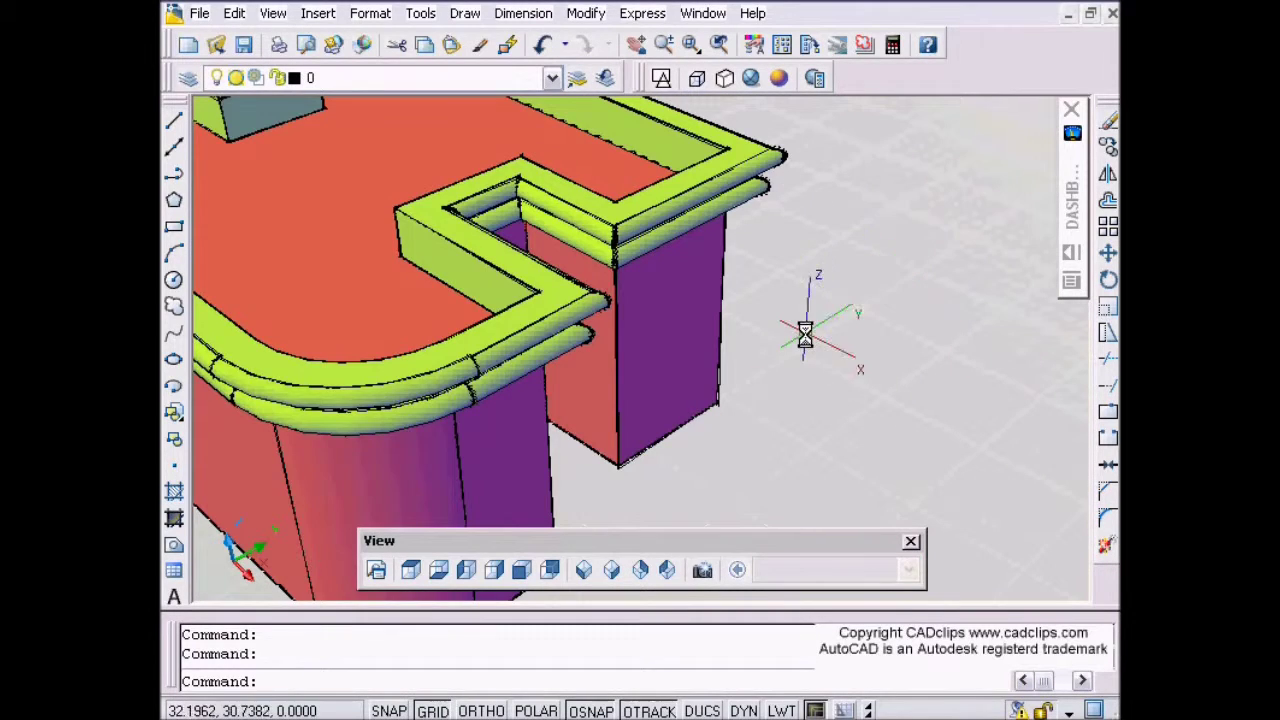
middle_click_drag(715, 375, 800, 350, "shift")
left_click_drag(877, 546, 751, 624)
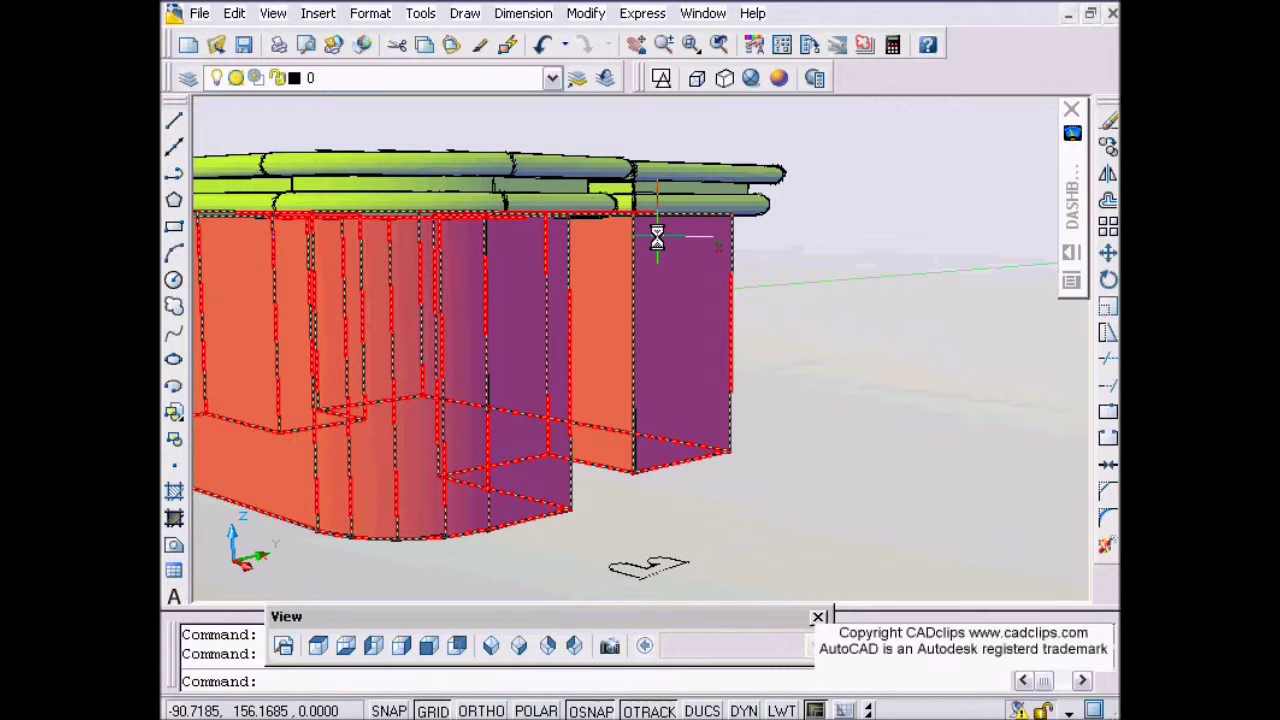
scroll(657, 237, "down", 2)
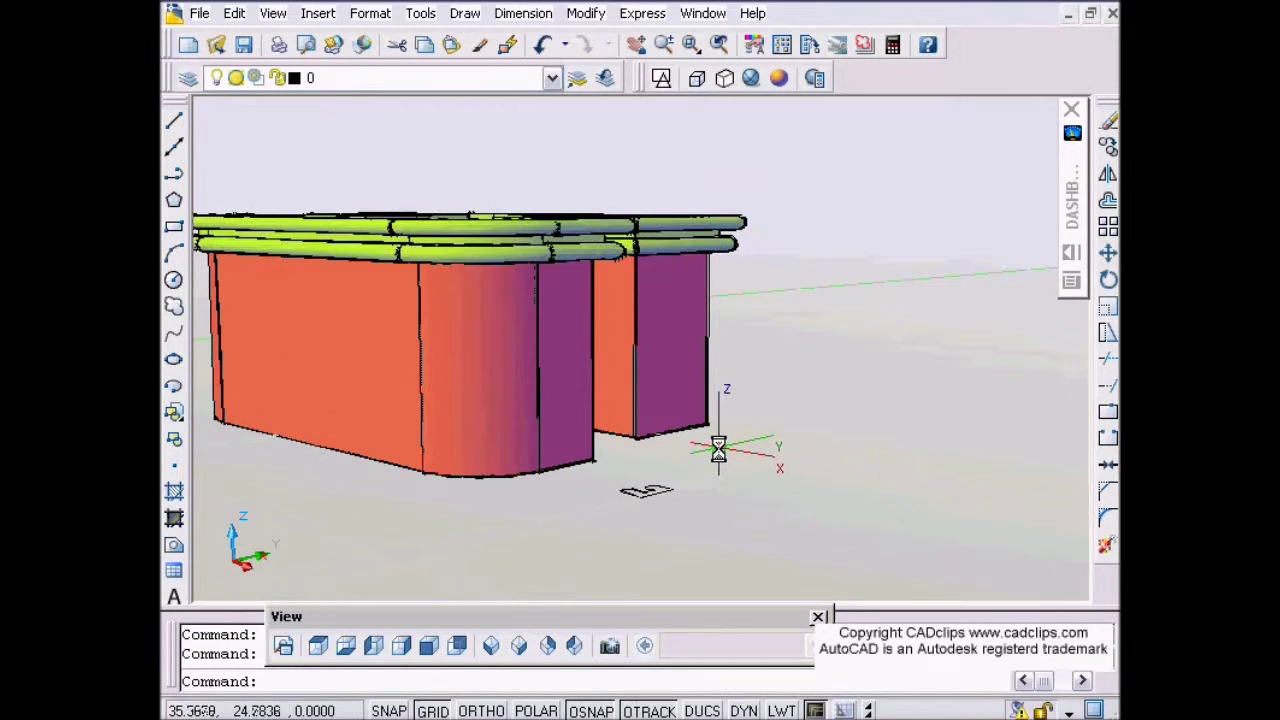
scroll(717, 449, "down", 2)
Return to the southeast isometric view and inspect the moulding profile lying beside the square-cornered building
left_click(519, 646)
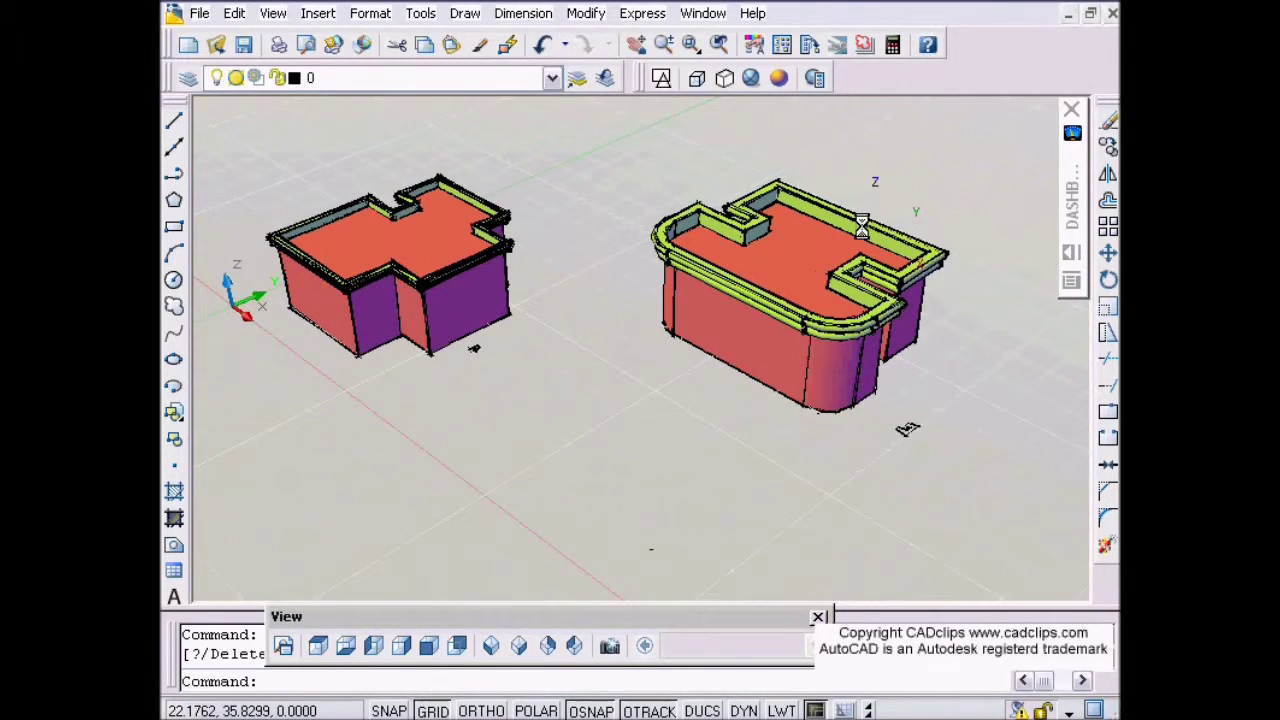
middle_click_drag(881, 299, 797, 323)
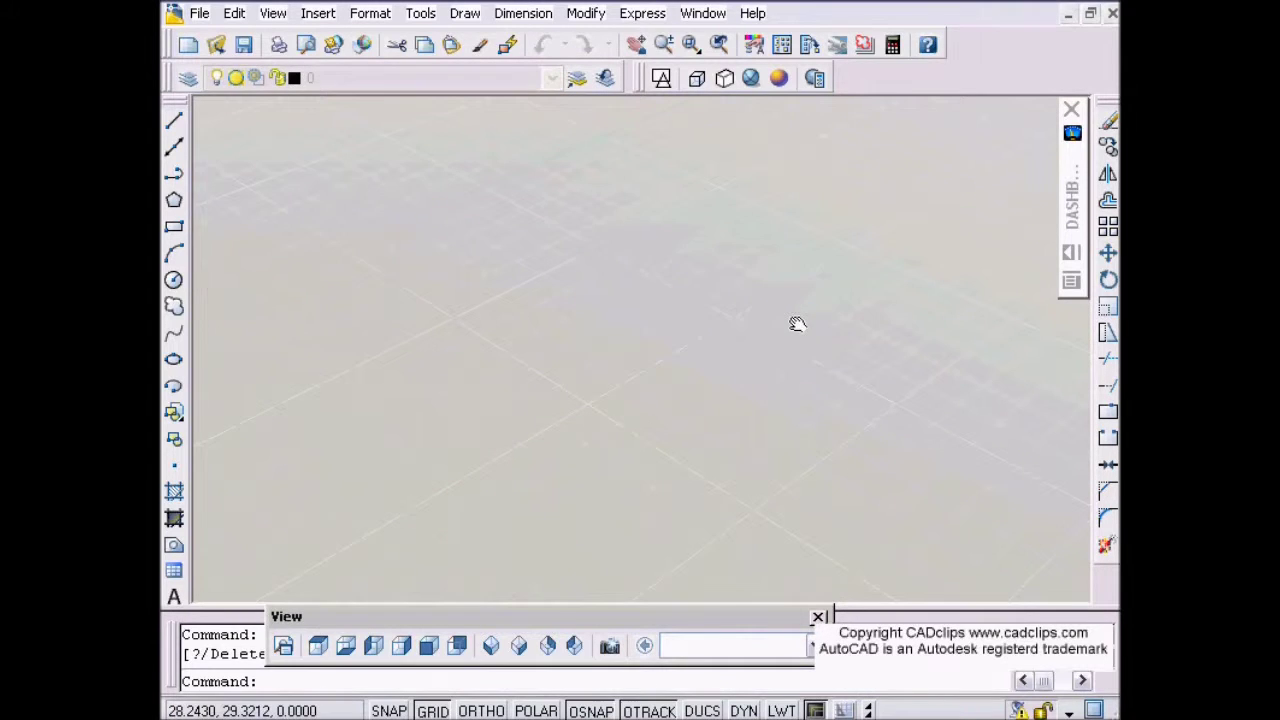
scroll(372, 367, "up", 3)
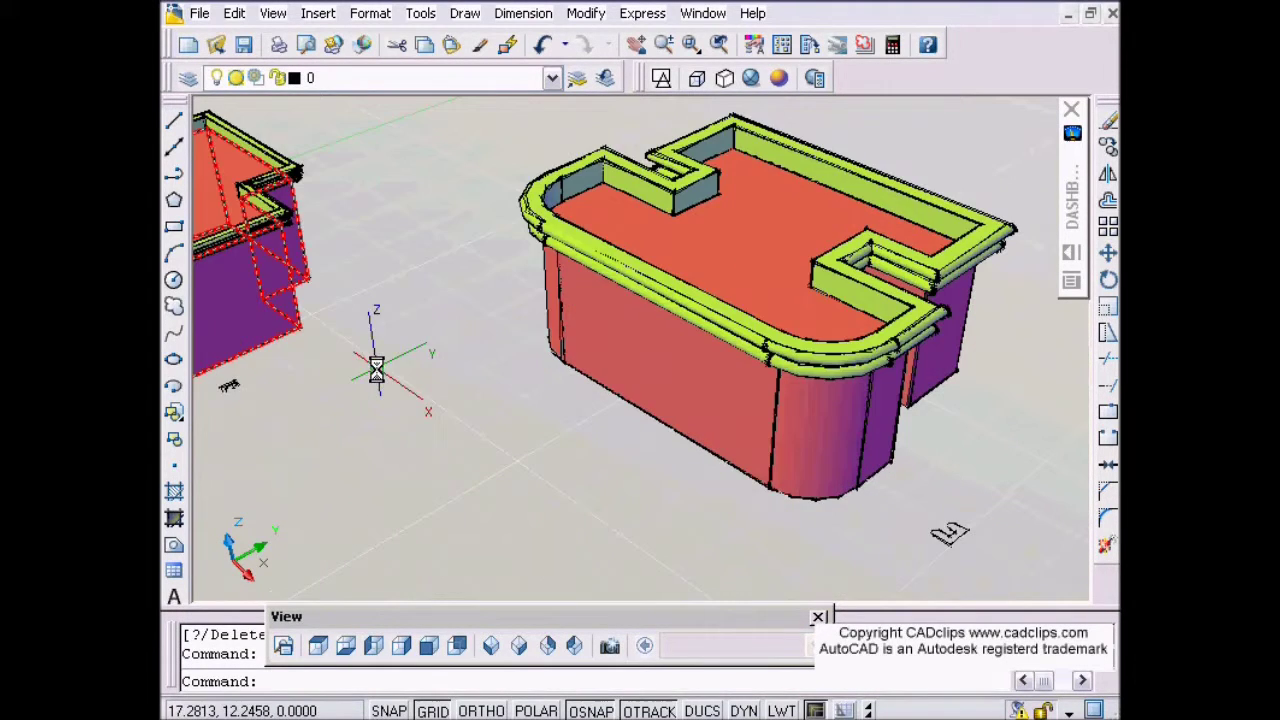
middle_click_drag(340, 377, 802, 427)
scroll(509, 320, "up", 3)
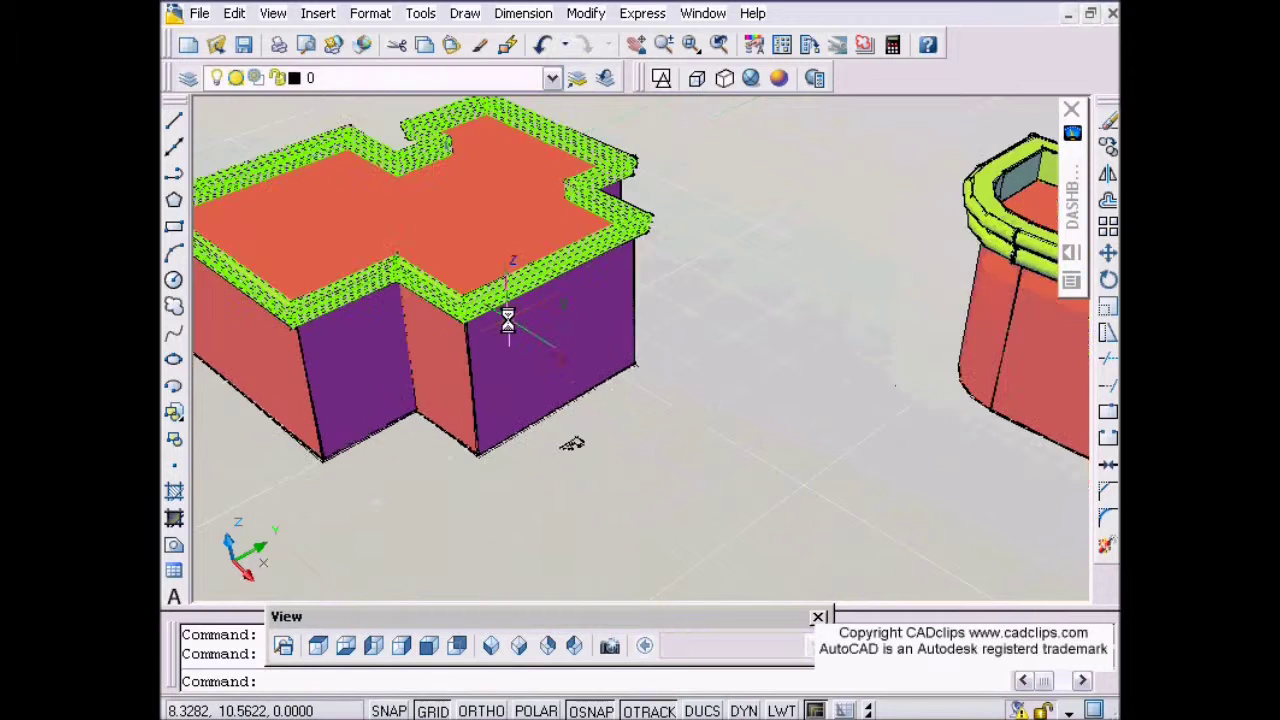
scroll(530, 515, "up", 5)
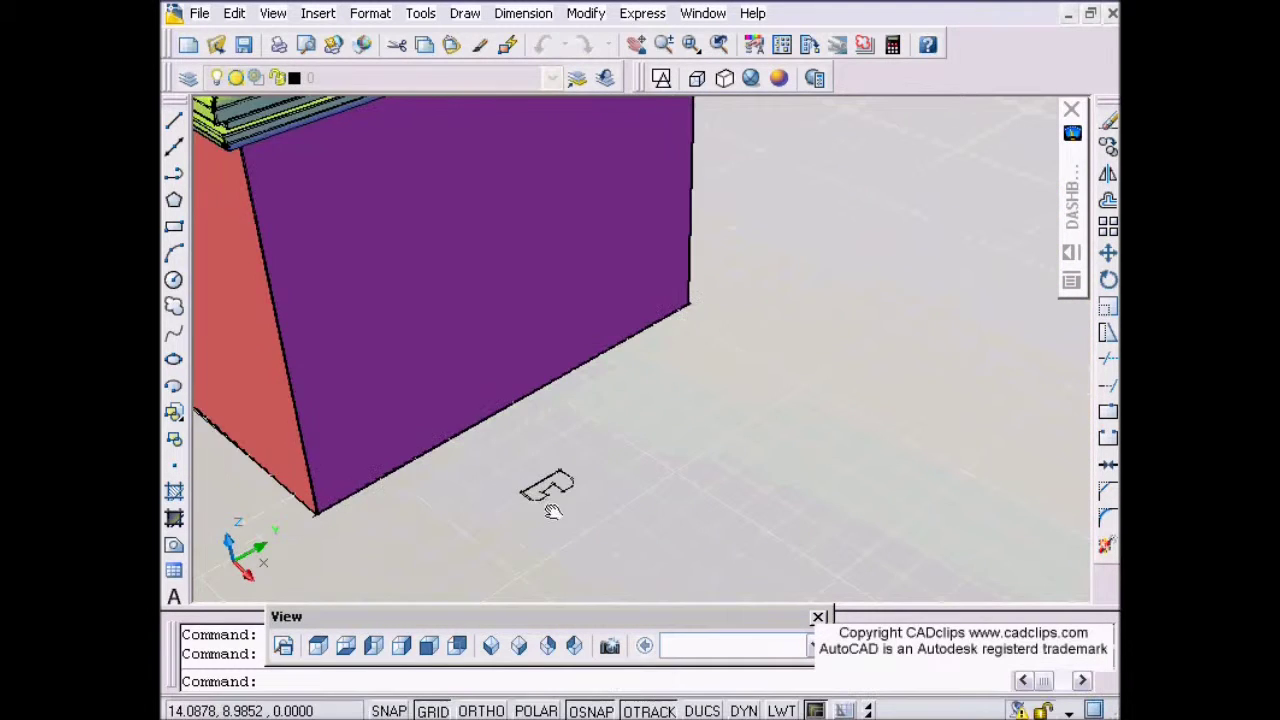
mouse_move(628, 397)
middle_mouse_down()
mouse_move(771, 214)
mouse_move(749, 269)
middle_mouse_up()
Examine the square-cornered building's roof-edge moulding from above and from a low side angle, and restore the southeast isometric view
middle_click_drag(643, 205, 487, 560)
middle_click_drag(676, 288, 631, 371)
scroll(637, 338, "down", 2)
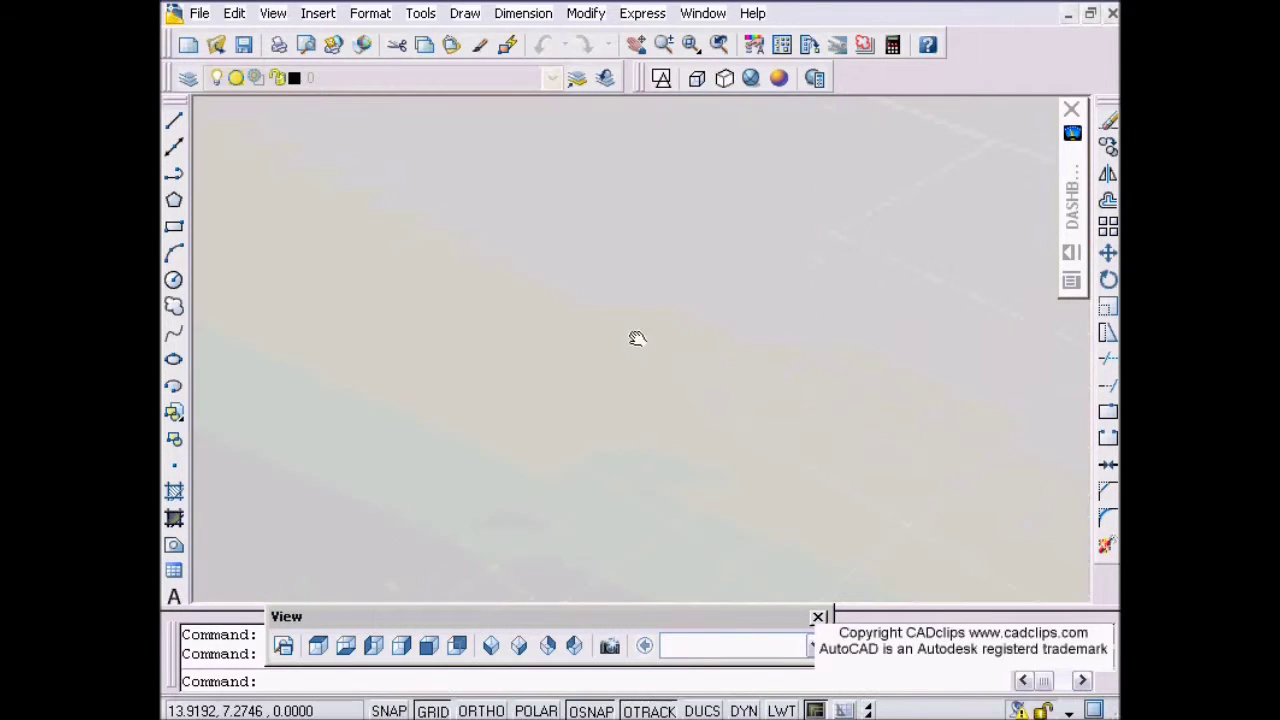
middle_click_drag(640, 320, 624, 406)
scroll(728, 157, "up", 3)
middle_click_drag(728, 160, 669, 449)
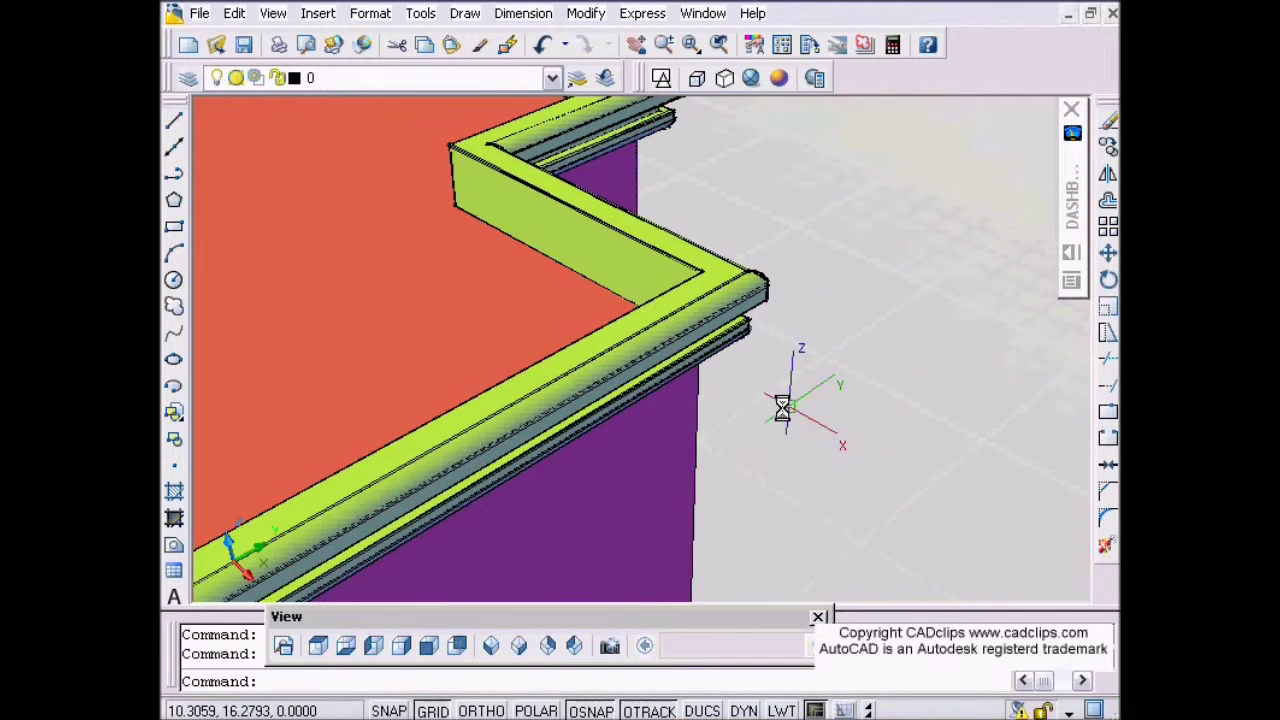
middle_click_drag(754, 446, 754, 447, "shift")
left_click_drag(754, 446, 716, 266)
key("Escape")
middle_click_drag(717, 345, 731, 513)
middle_click_drag(729, 392, 730, 443)
left_click_drag(730, 443, 731, 534)
key("Escape")
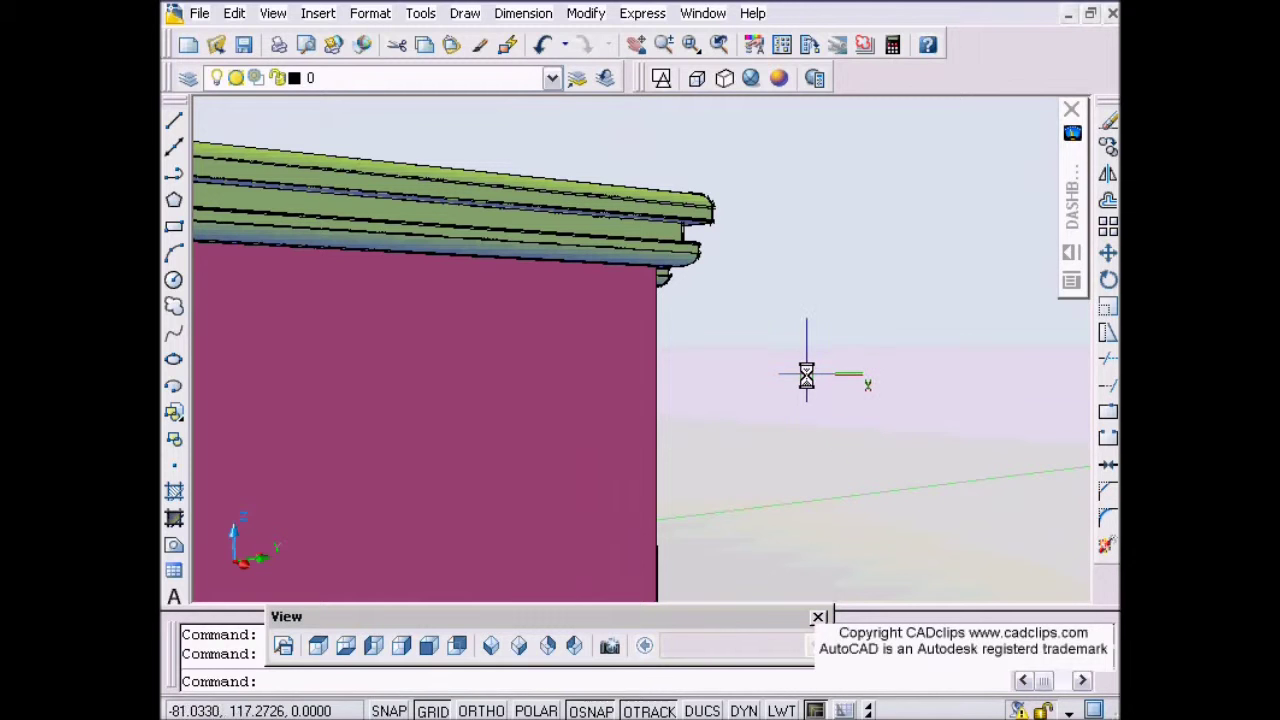
left_click(519, 650)
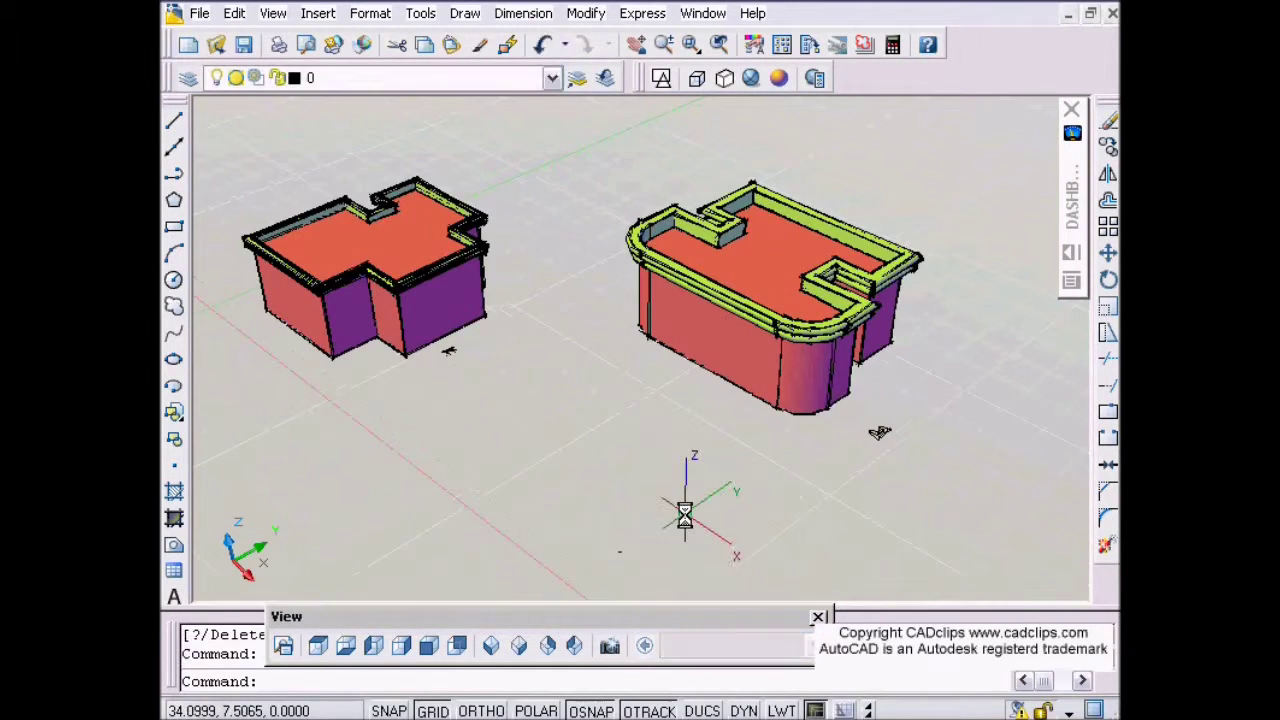
type("m")
key("space")
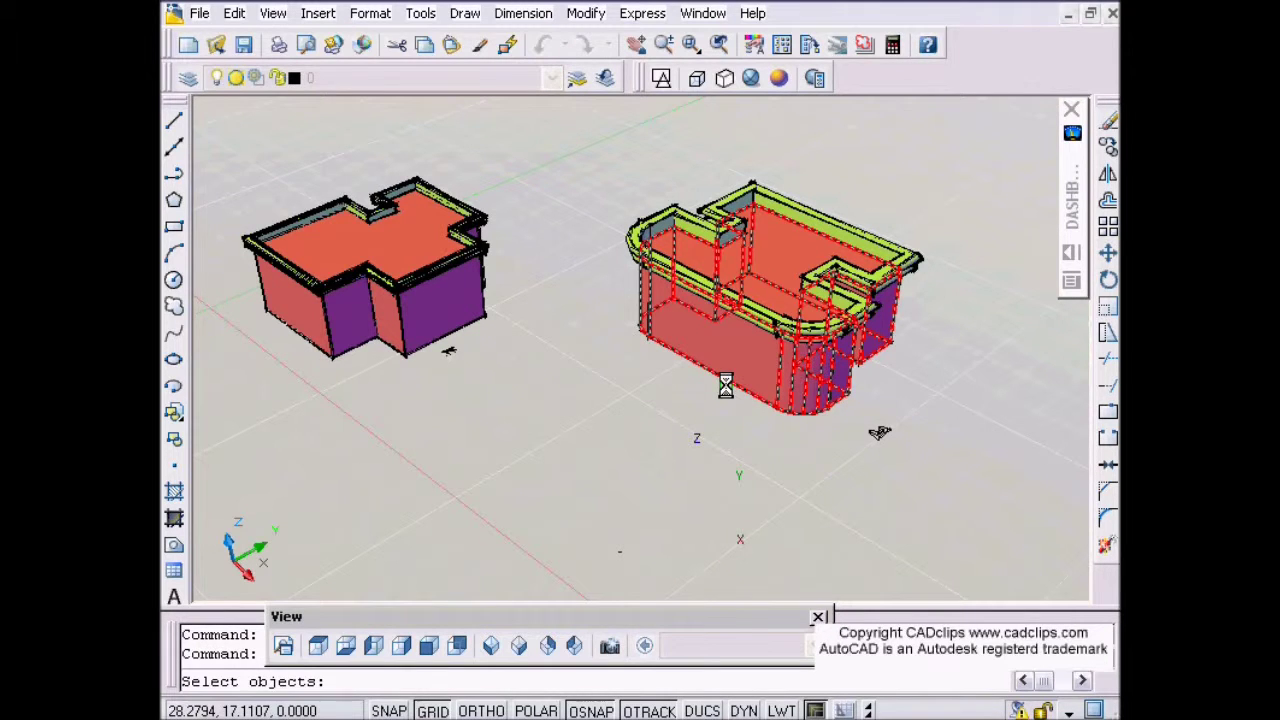
key("Return")
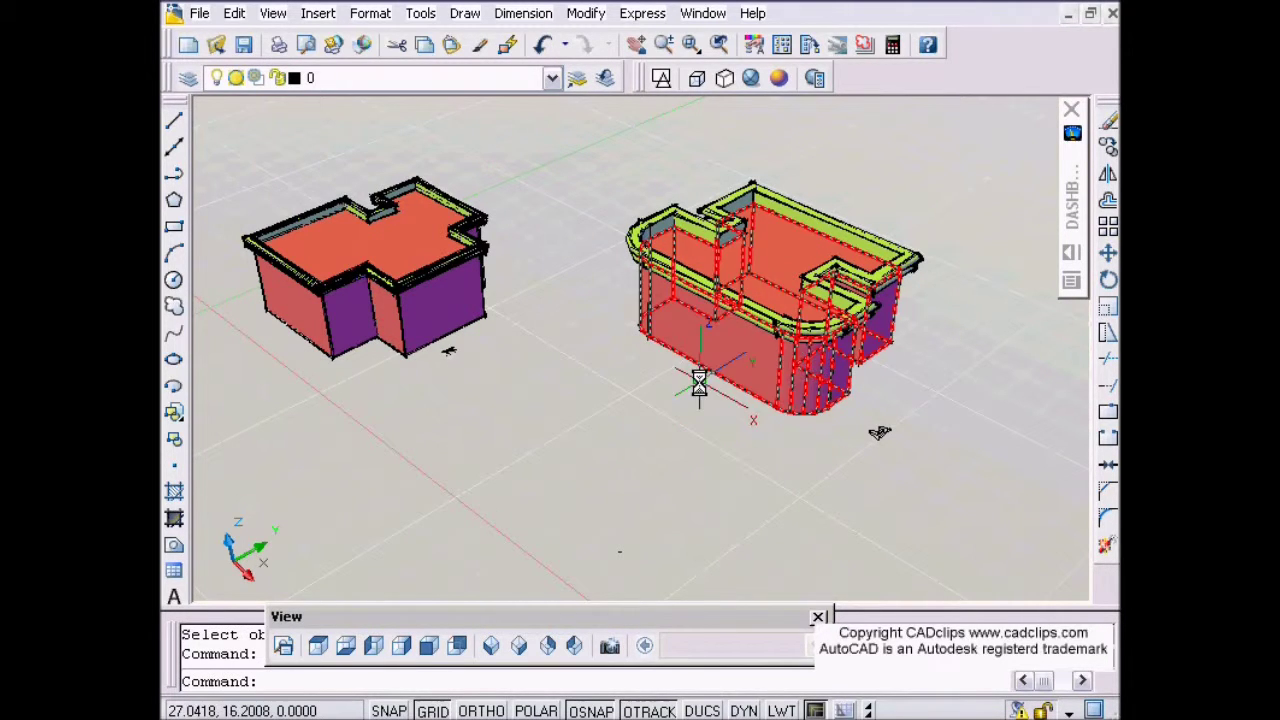
key("Escape")
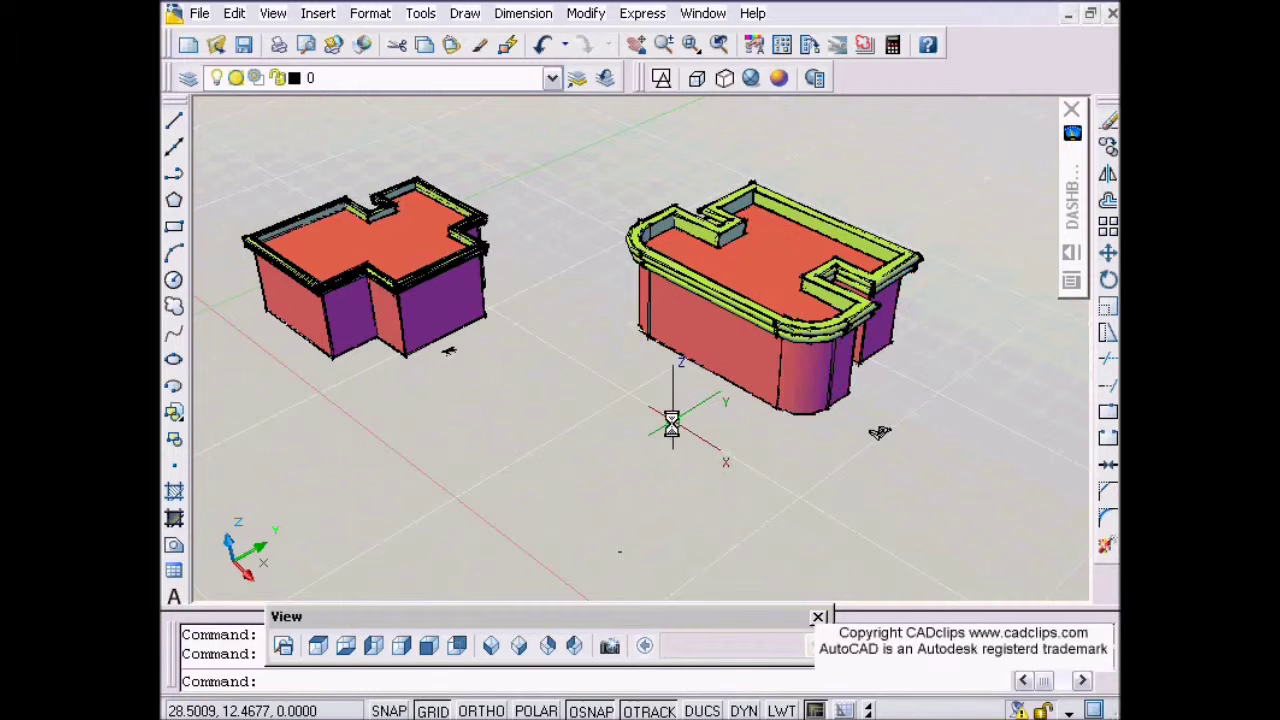
Try to move the rounded building's solid body using the Move command's displacement option
key("Return")
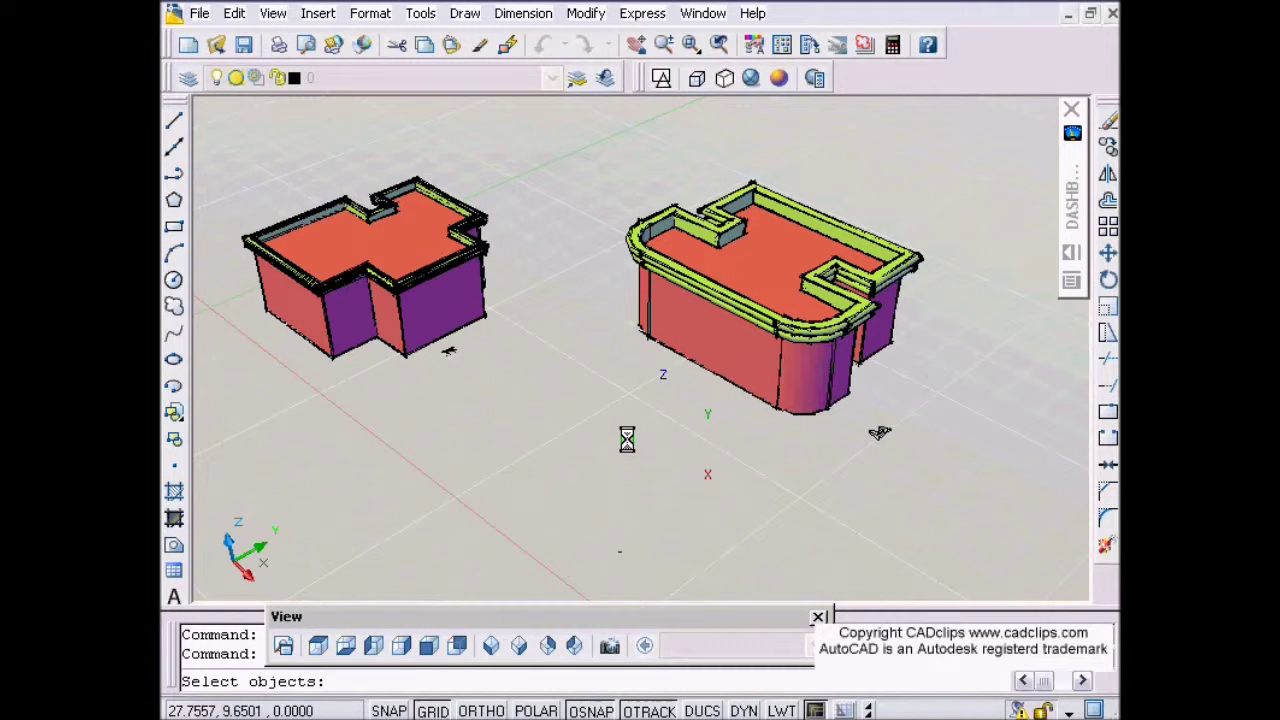
left_click(691, 368)
left_click(642, 417)
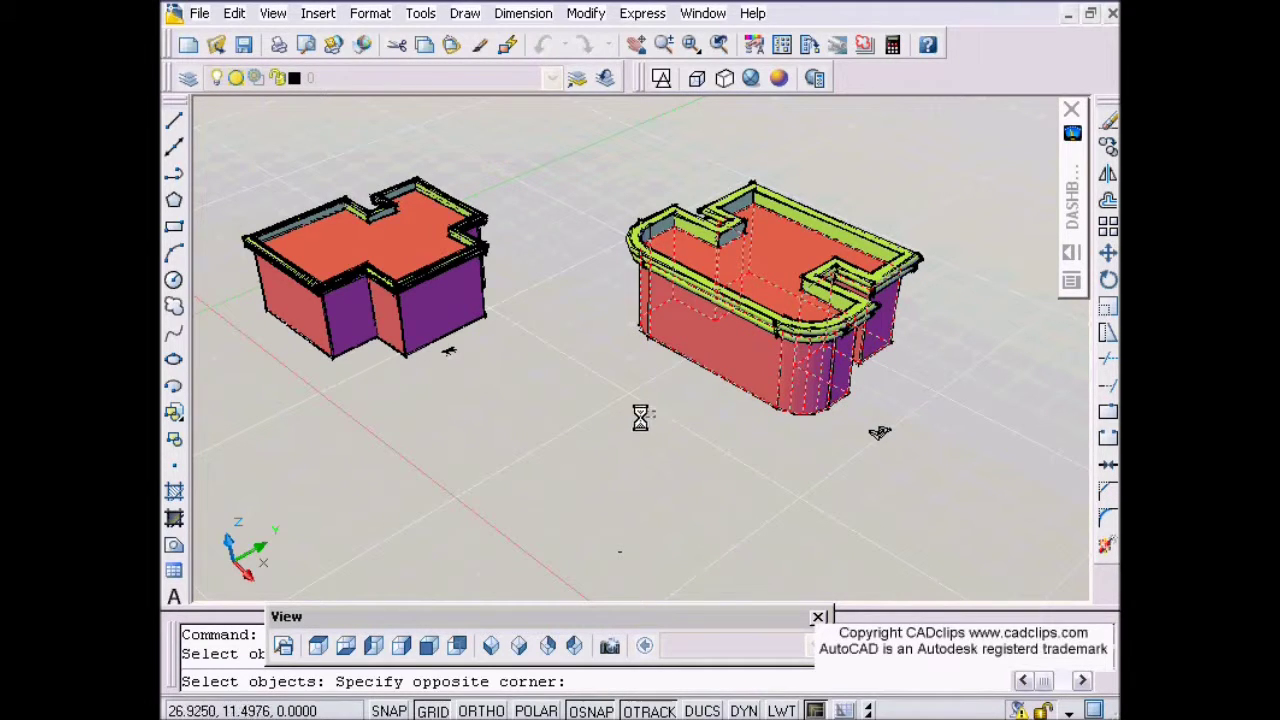
left_click(597, 423)
key("Return")
key("Return")
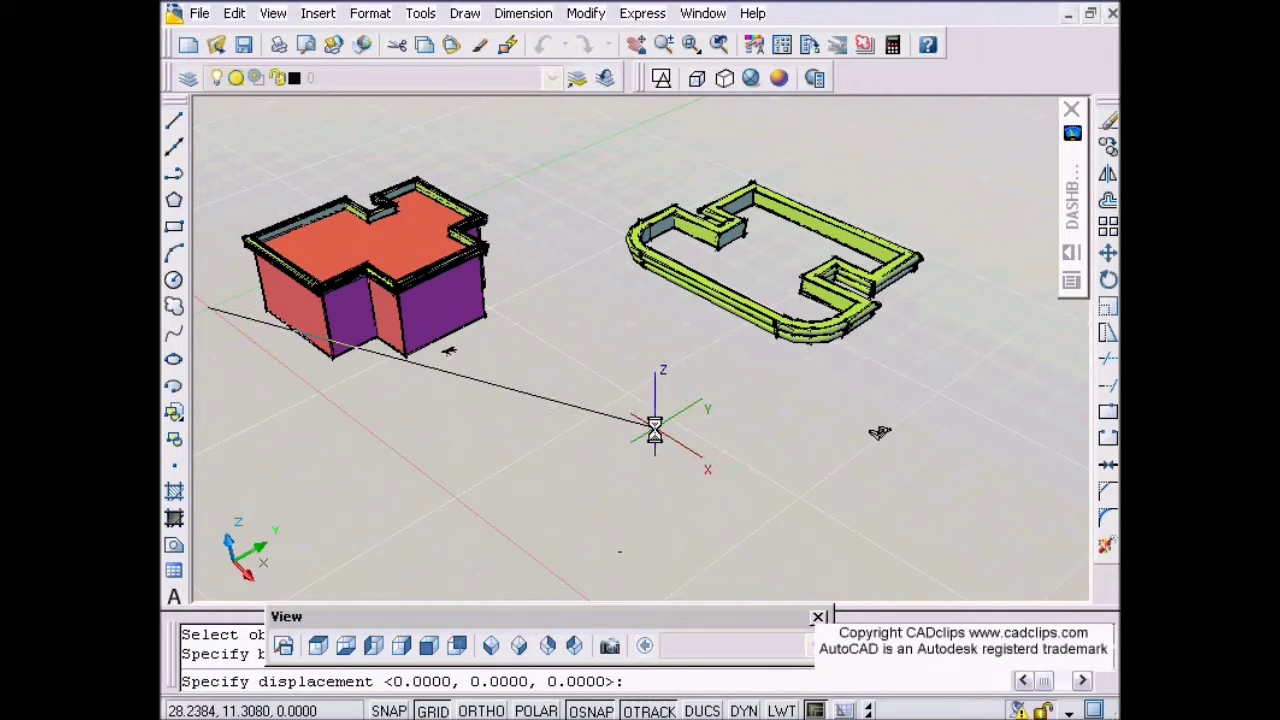
left_click(645, 441)
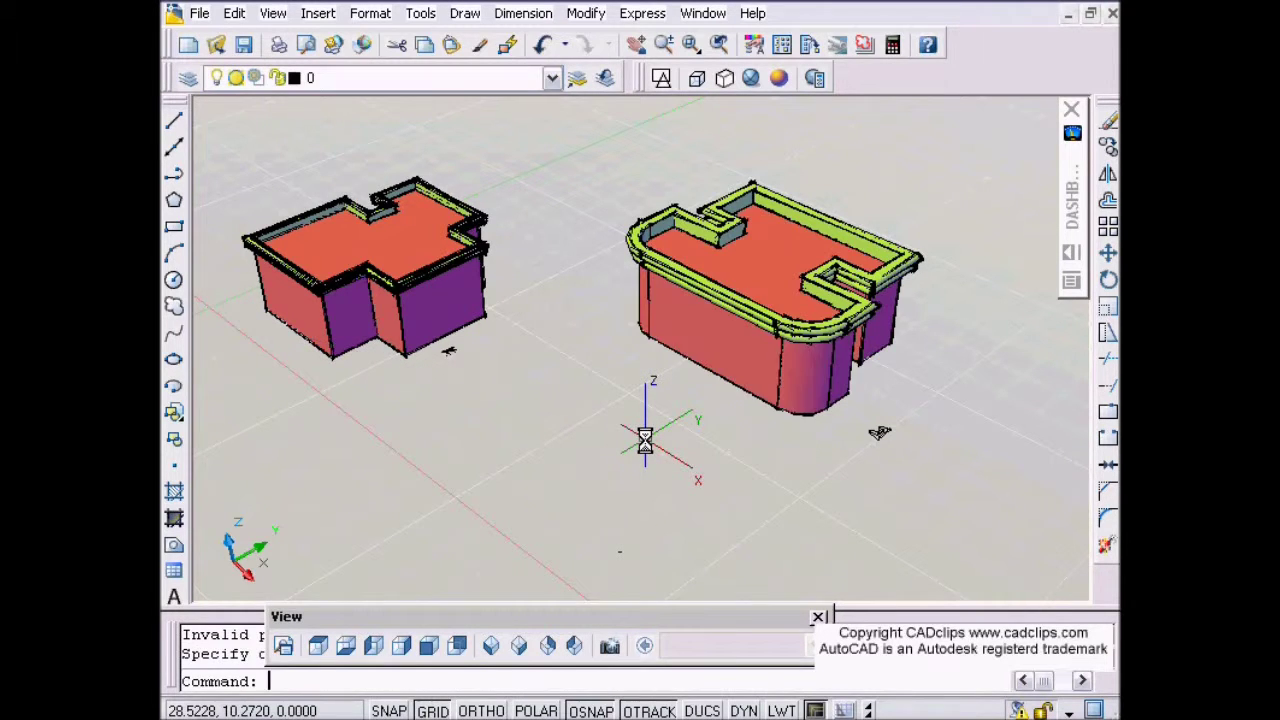
Delete the rounded building's solid body and undo the deletion
left_click(694, 363)
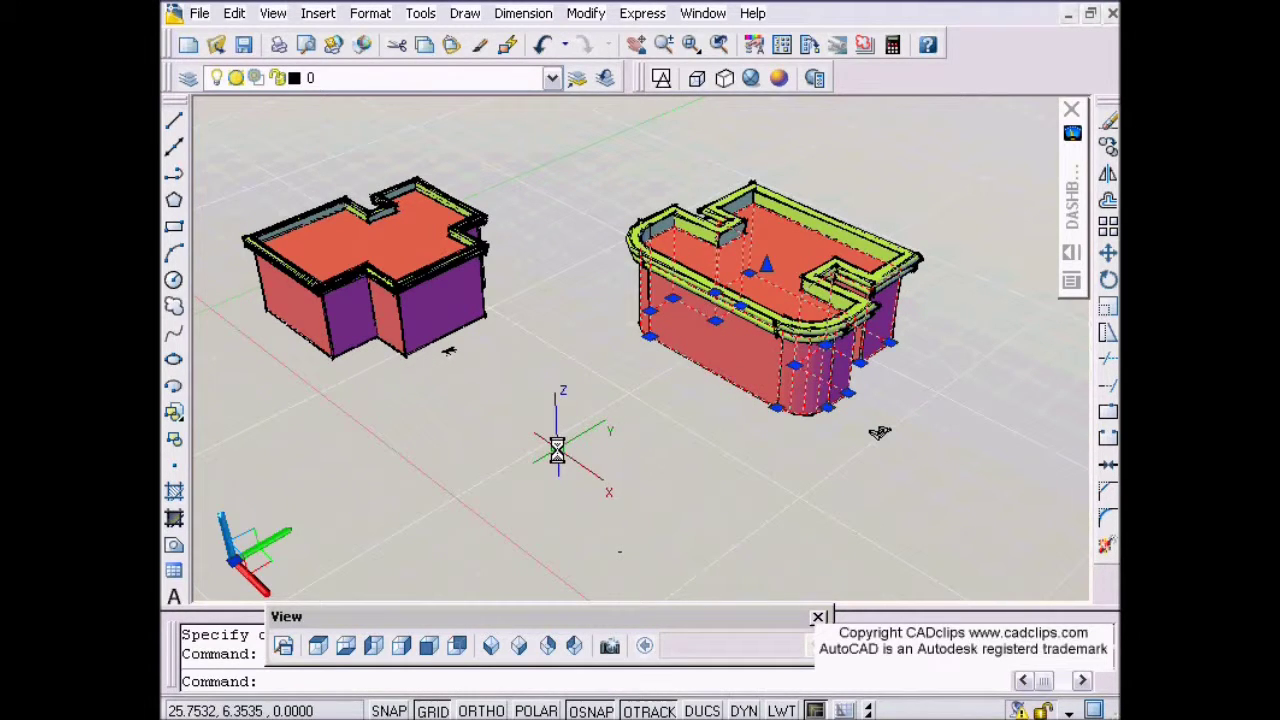
key("Delete")
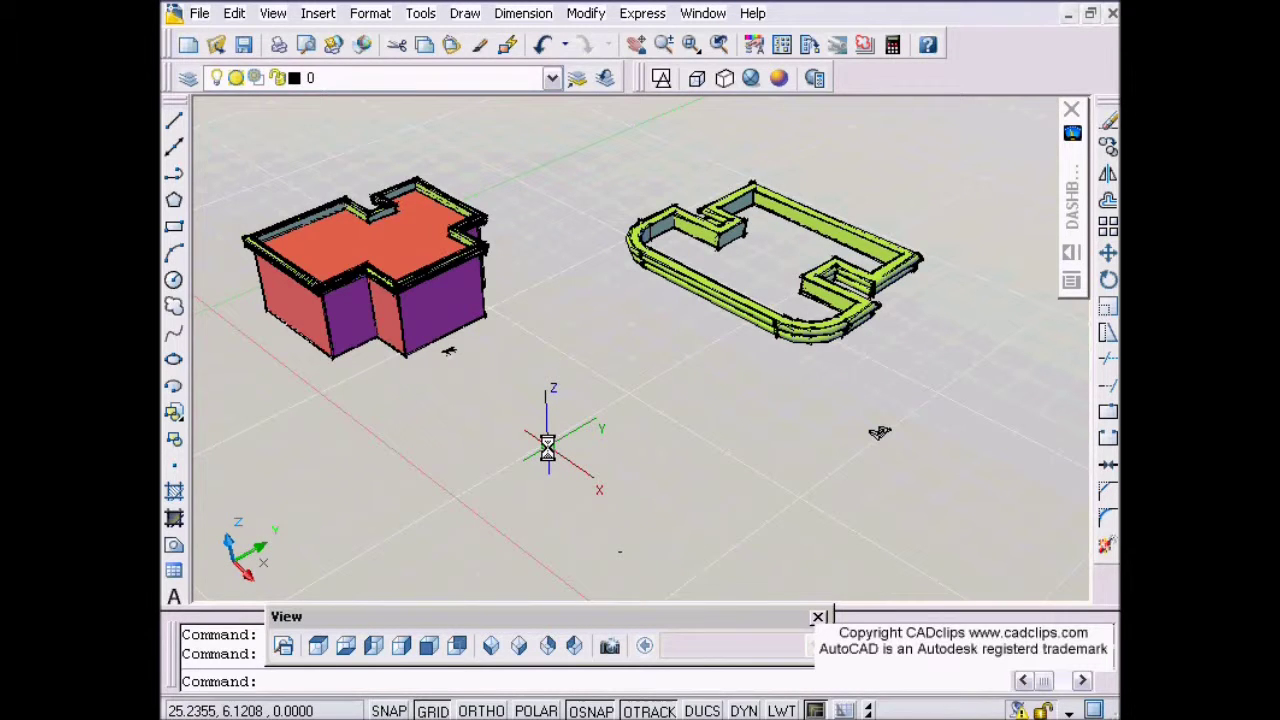
key("ctrl+z")
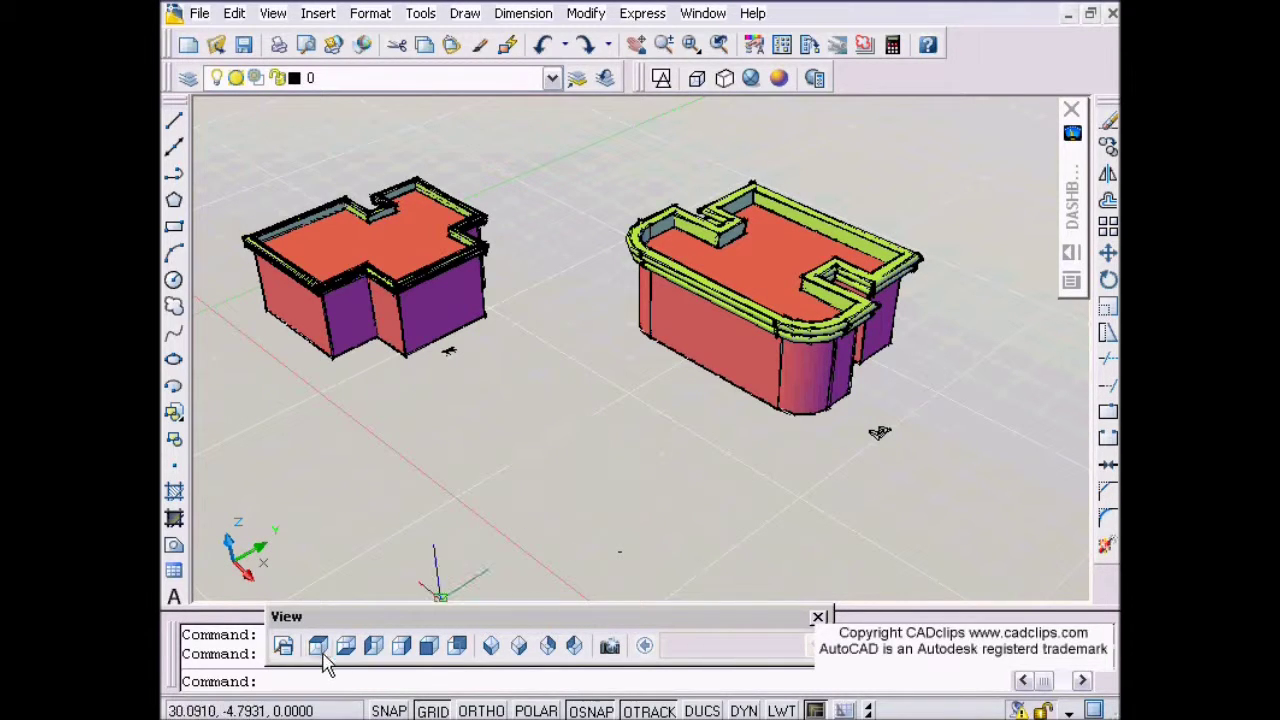
Switch the drawing to 2D wireframe in top view, framing the empty area below the rounded building
left_click(661, 79)
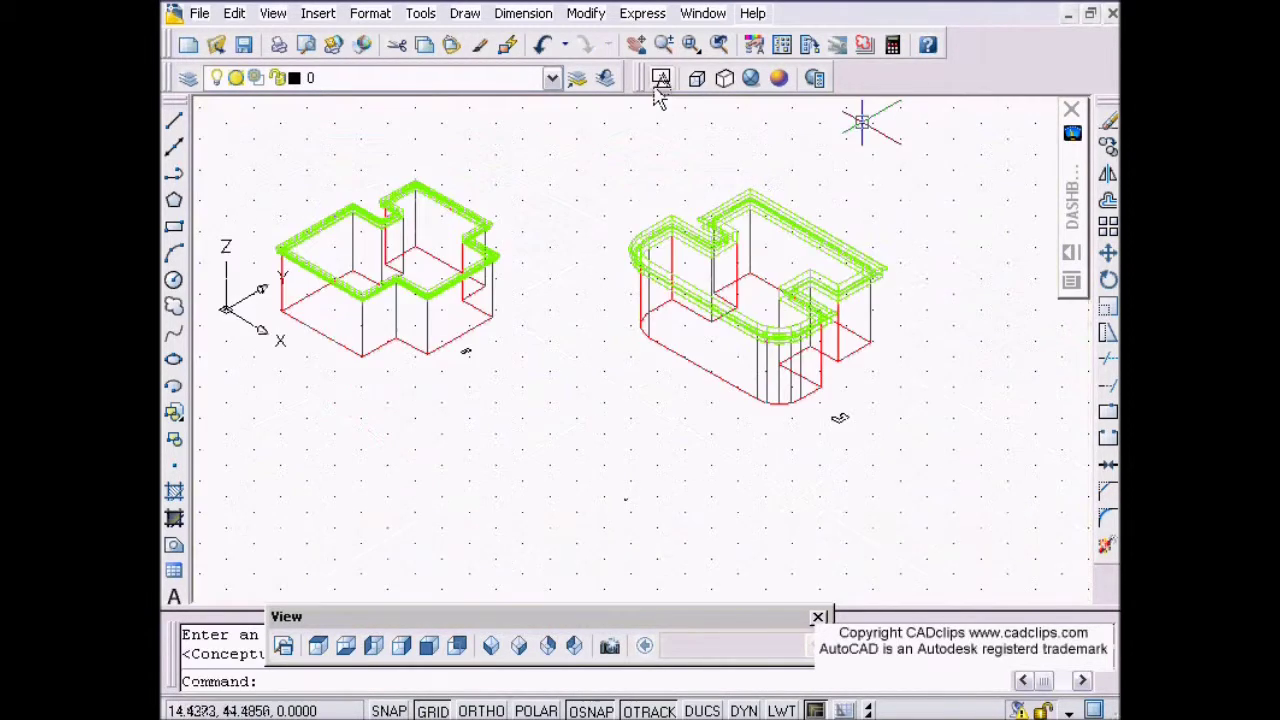
left_click(318, 647)
scroll(580, 423, "up", 6)
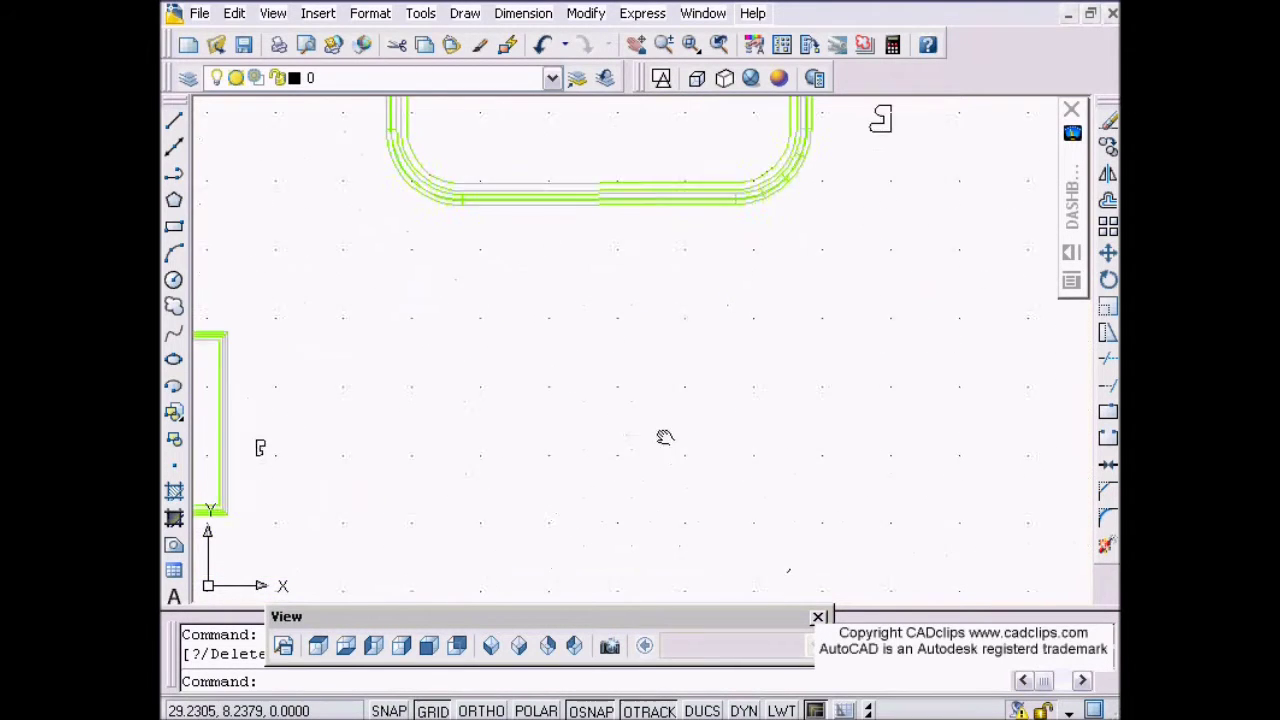
Draw a closed twelve-sided stepped outline with one slanted edge in the empty area, using the Line command
key("Return")
left_click(743, 357)
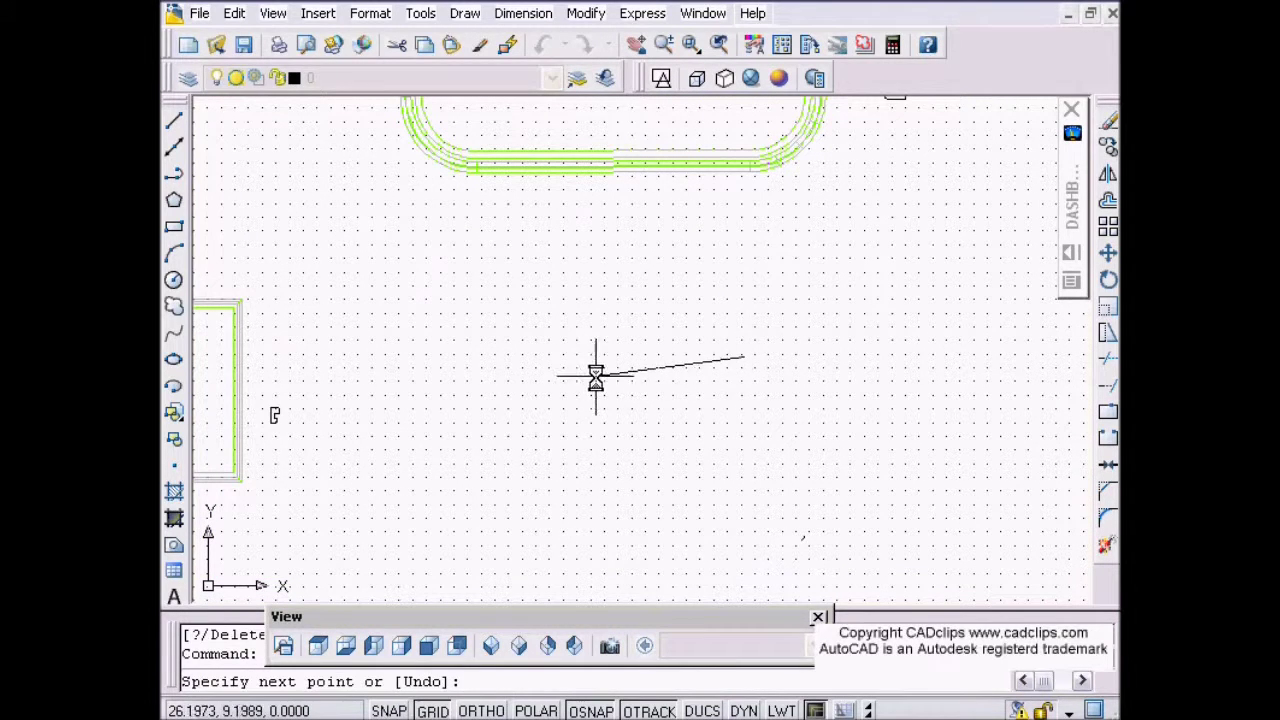
left_click(597, 362)
left_click(596, 445)
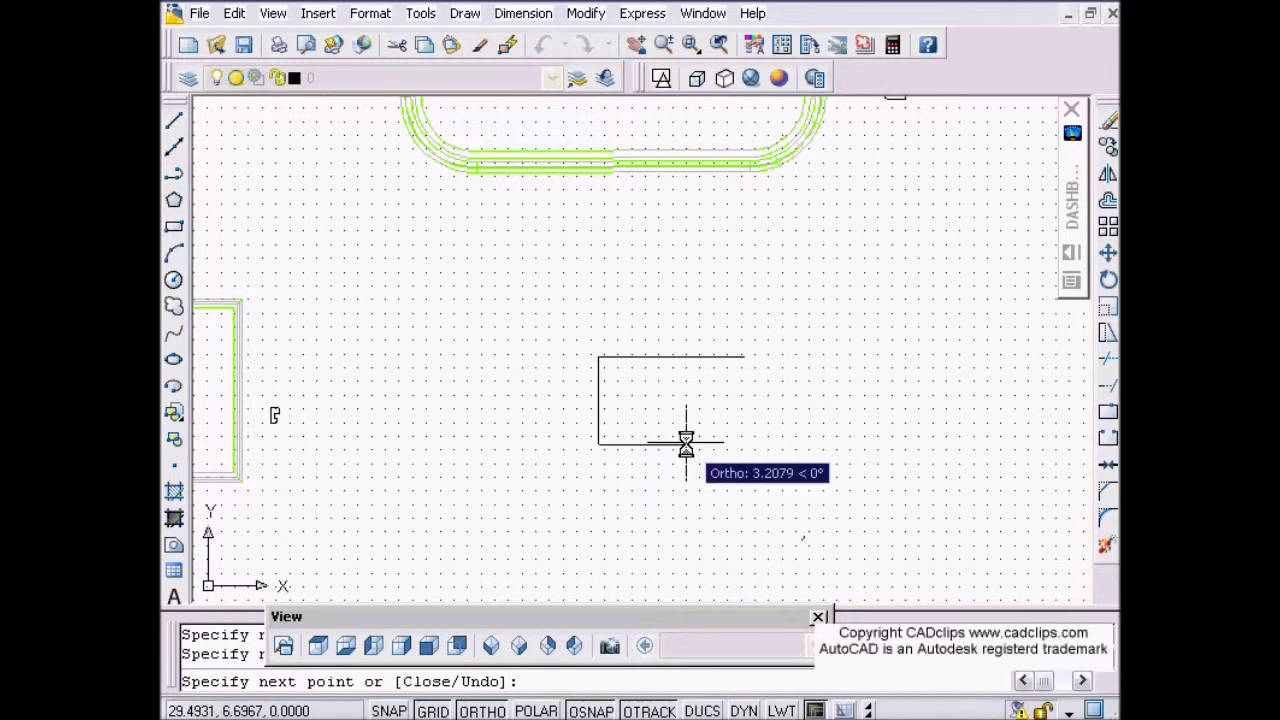
left_click(833, 535)
left_click(833, 455)
left_click(796, 455)
left_click(796, 390)
left_click(884, 390)
left_click(884, 273)
key("Return")
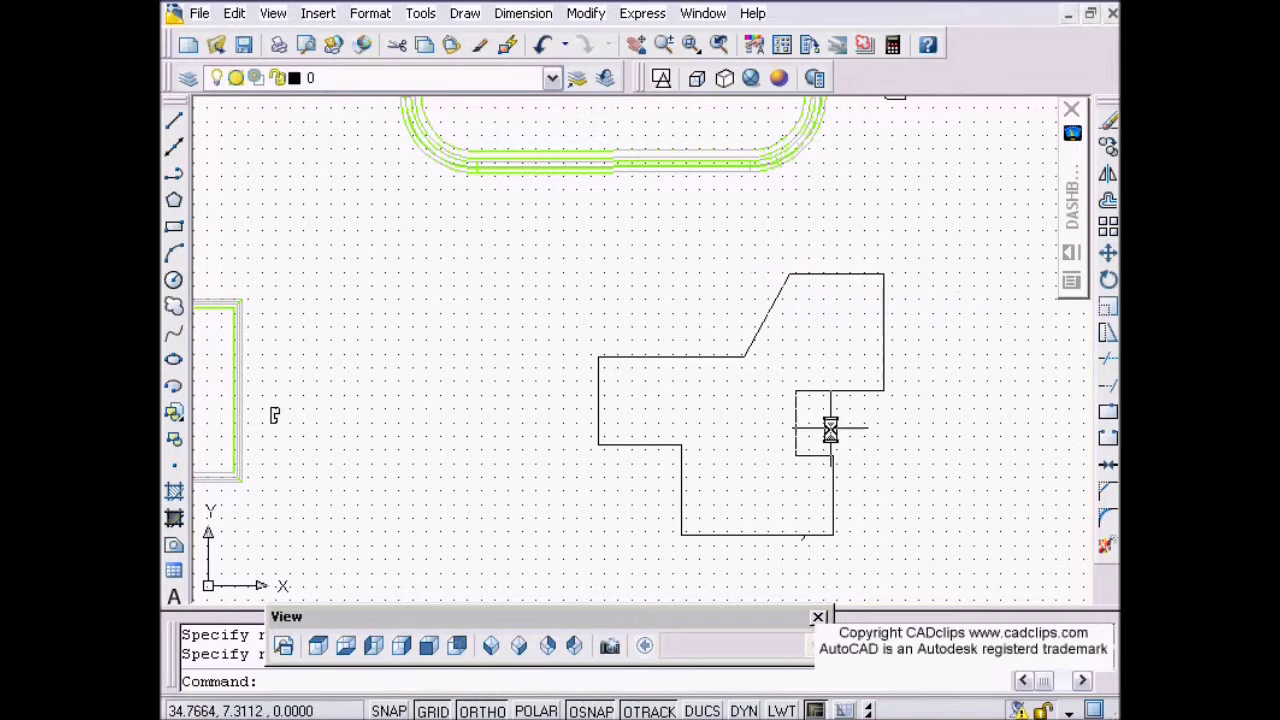
Set a fillet radius and round the lower-right corner of the outline's lower wing
middle_click_drag(830, 429, 733, 400)
middle_click_drag(775, 448, 779, 361)
scroll(747, 428, "up", 3)
middle_click_drag(747, 428, 754, 483)
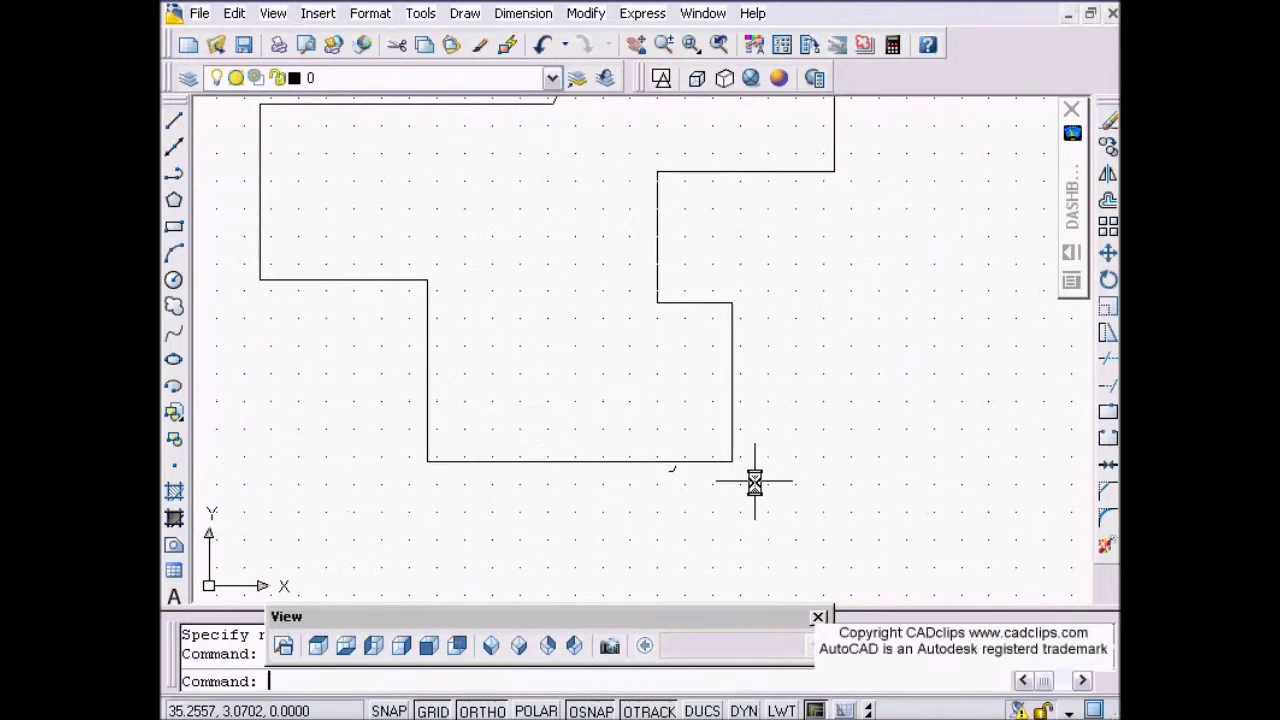
type("f")
key("Return")
type("r")
key("Return")
type("0")
key("Return")
left_click(733, 440)
left_click(735, 441)
Fillet the lower-right corner of the outline's upper wing and the upper-right corner of its lower wing
middle_click_drag(711, 382, 701, 483)
key("Return")
left_click(800, 271)
left_click(823, 245)
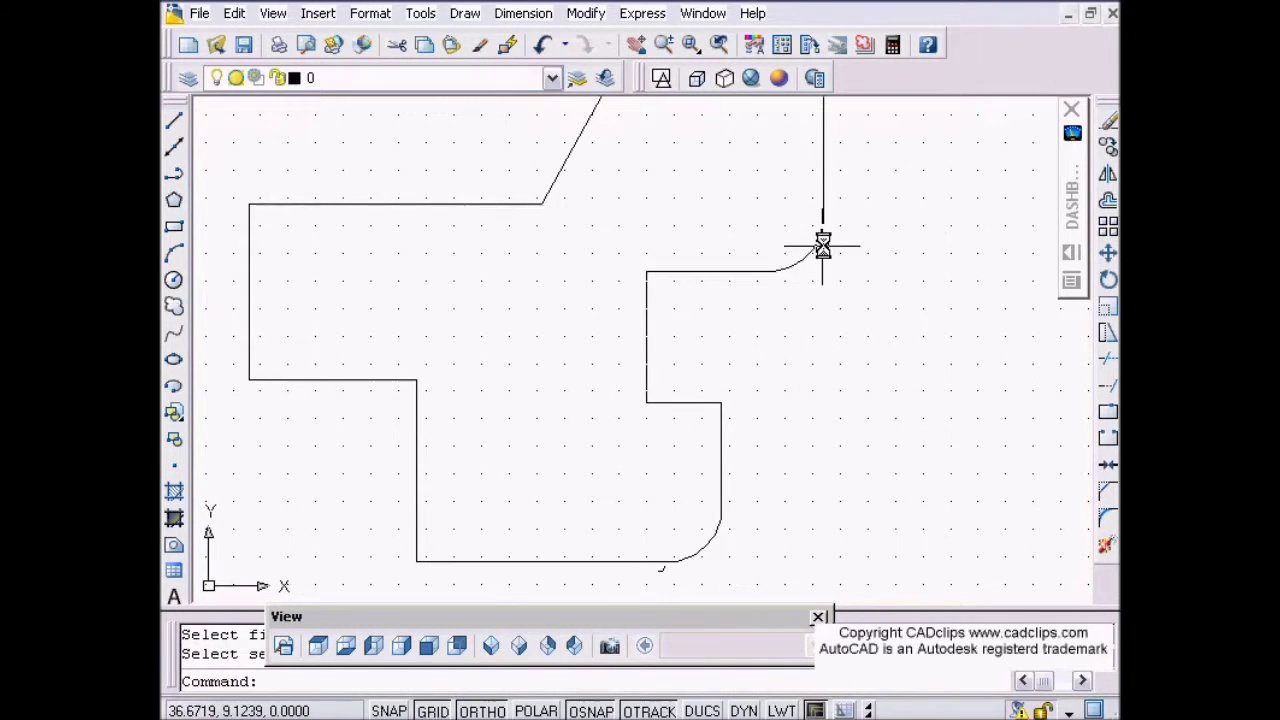
middle_click_drag(813, 427, 865, 391)
key("Return")
left_click(742, 366)
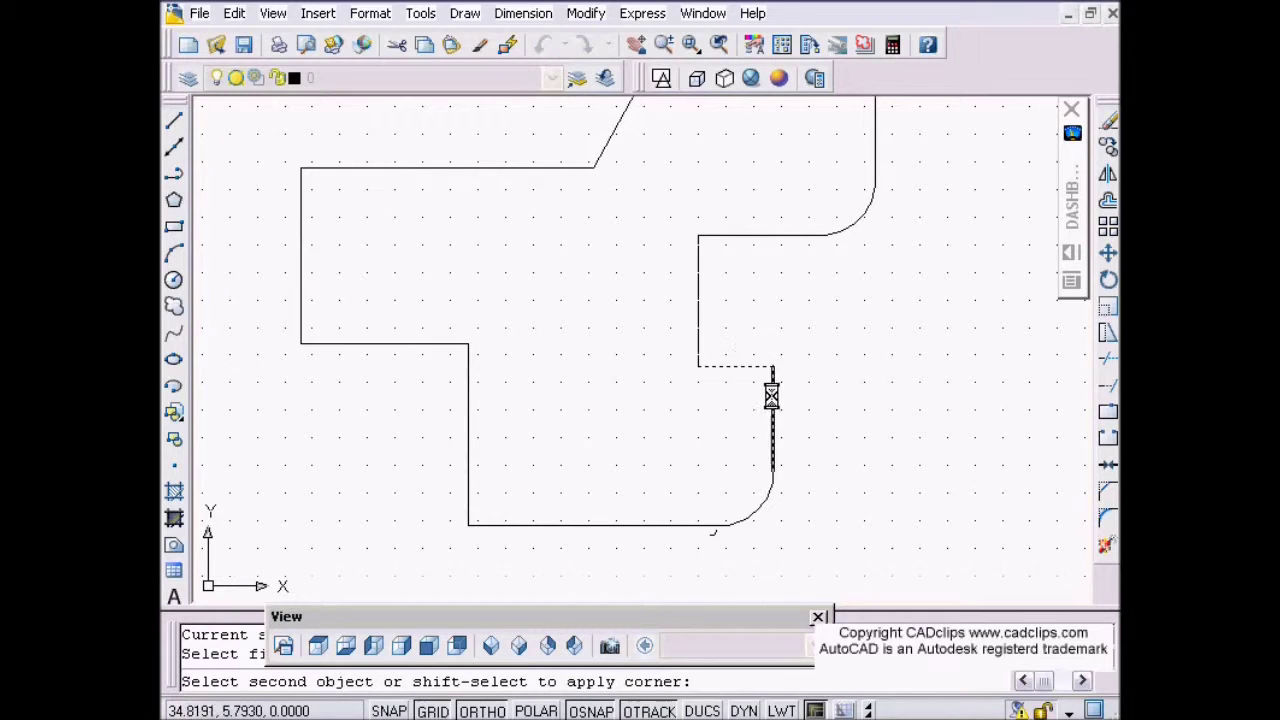
left_click(771, 396)
Join all lines and arcs of the new outline into one closed polyline with PEDIT and check the result by selecting it
scroll(851, 449, "down", 2)
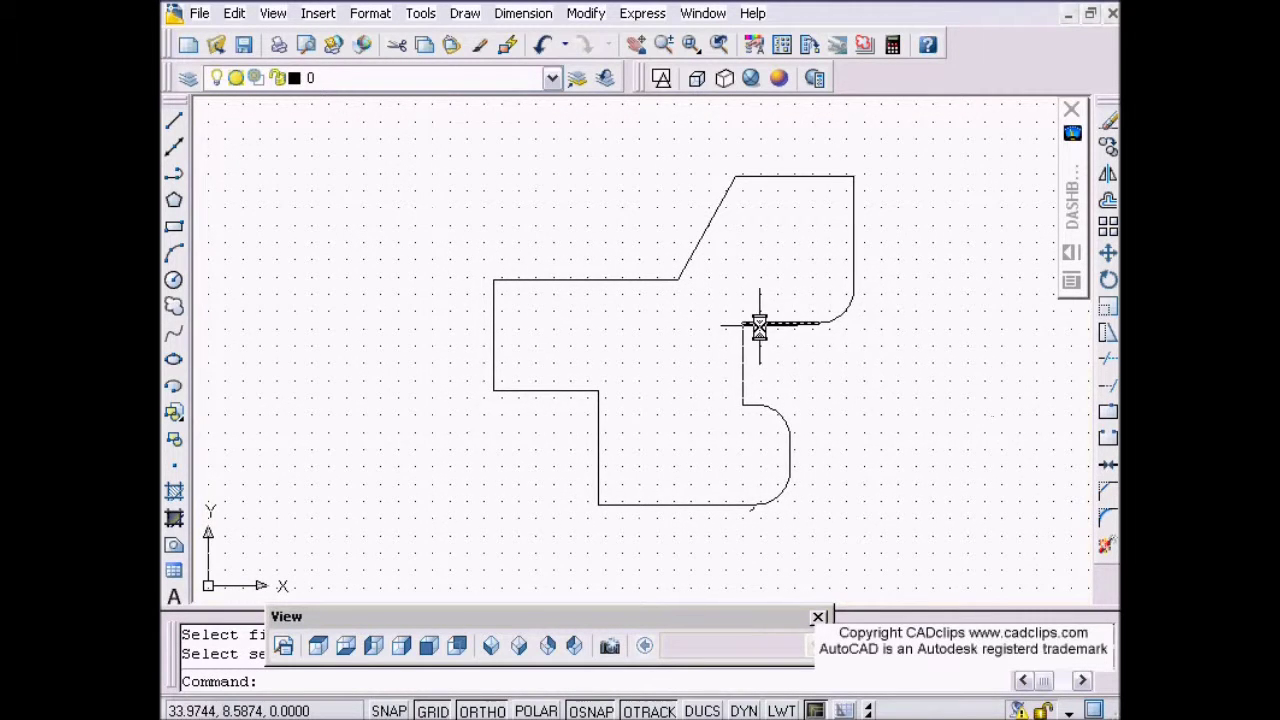
middle_click_drag(837, 309, 805, 327)
middle_click_drag(883, 418, 858, 398)
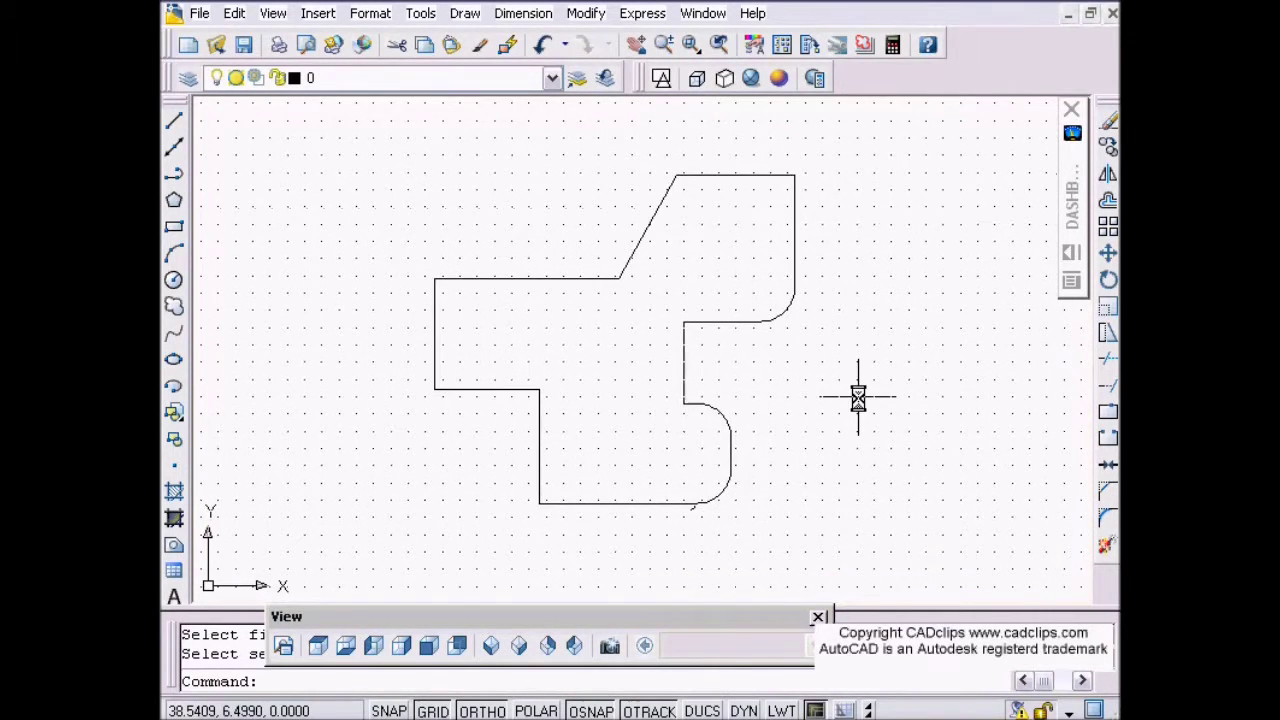
key("Return")
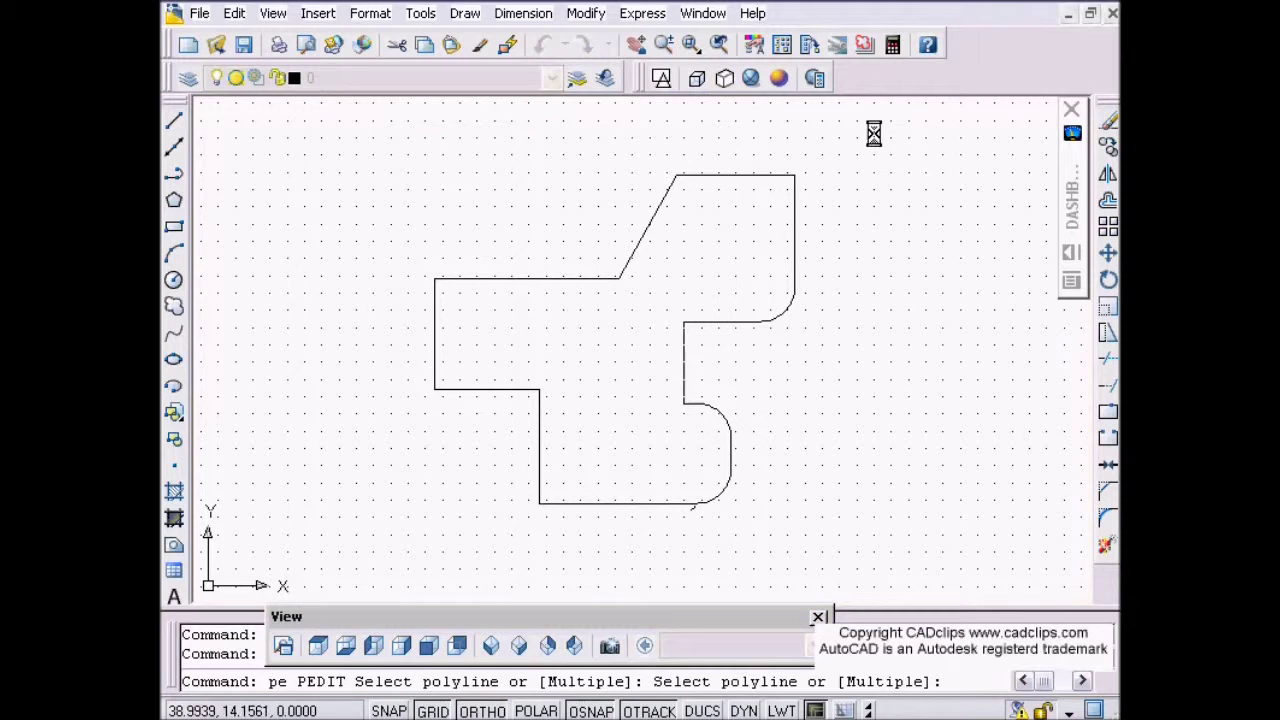
left_click(776, 177)
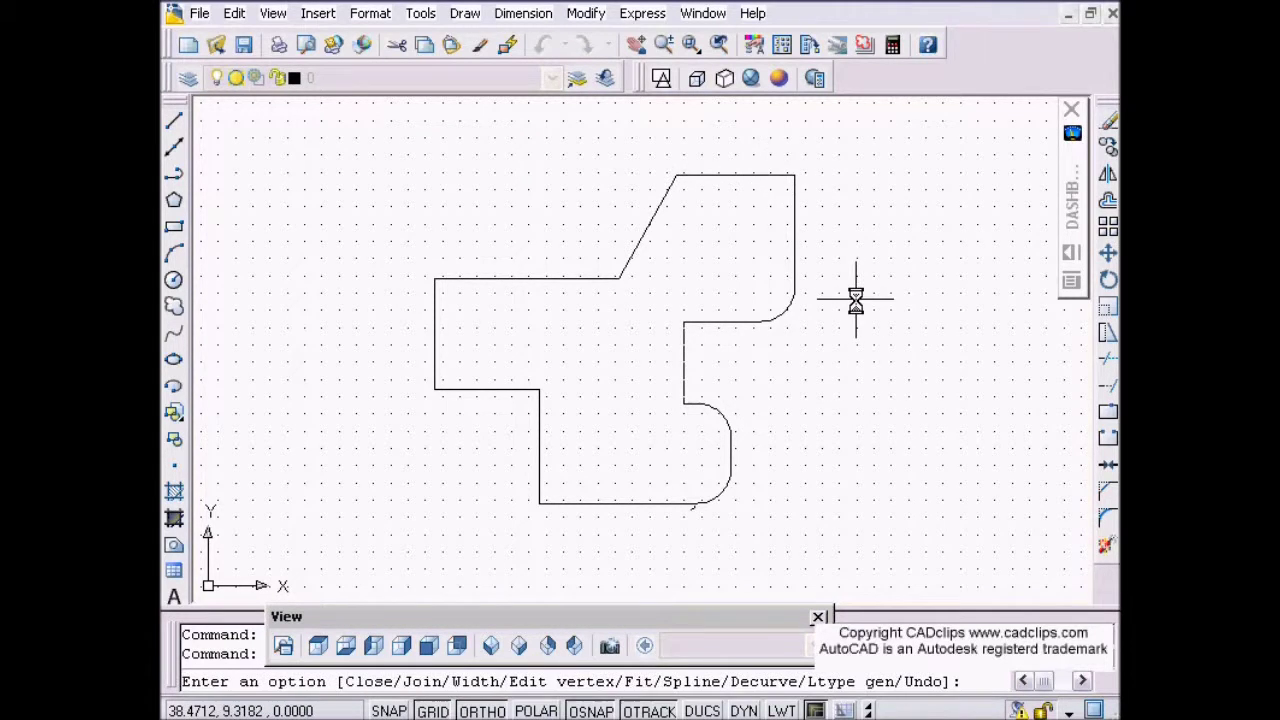
type("j")
key("Return")
left_click(886, 129)
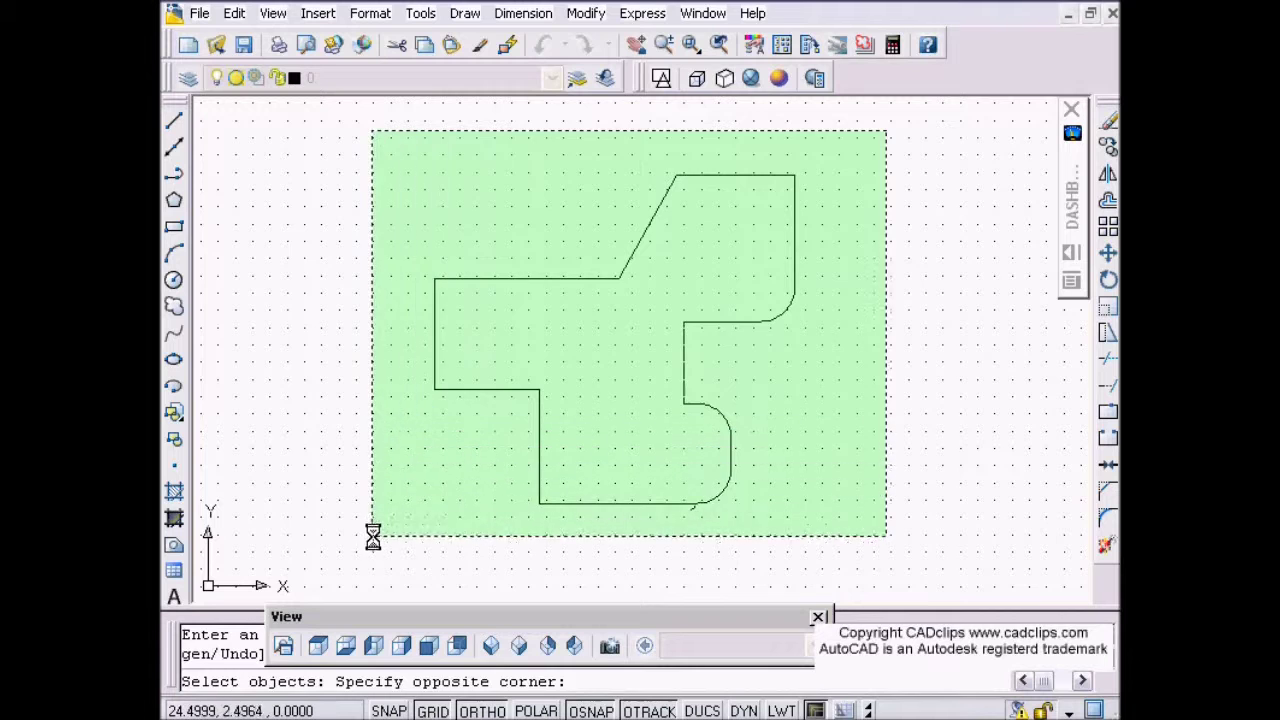
left_click(380, 533)
key("Return")
key("Return")
left_click(543, 503)
key("Escape")
In the southeast isometric view, press-pull the area inside the outline upward into a solid about 4.42 units high
left_click(519, 646)
scroll(729, 490, "up", 3)
middle_click_drag(729, 449, 691, 403)
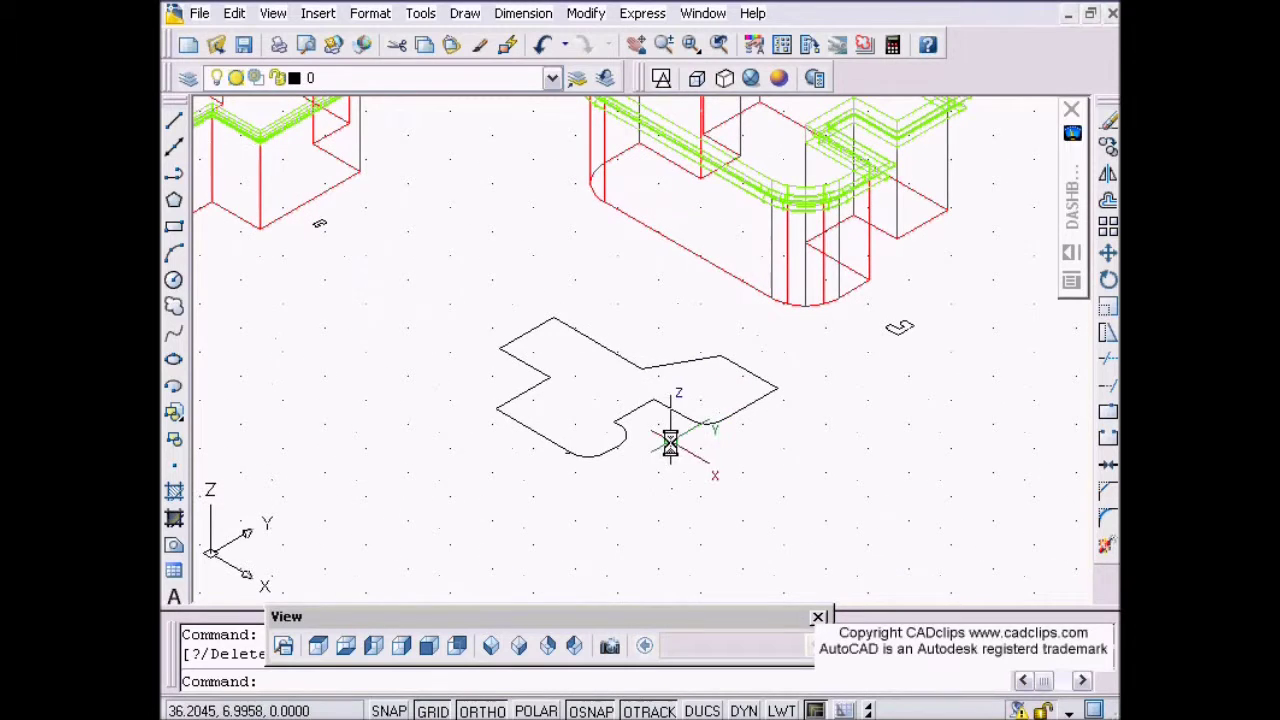
mouse_move(1080, 160)
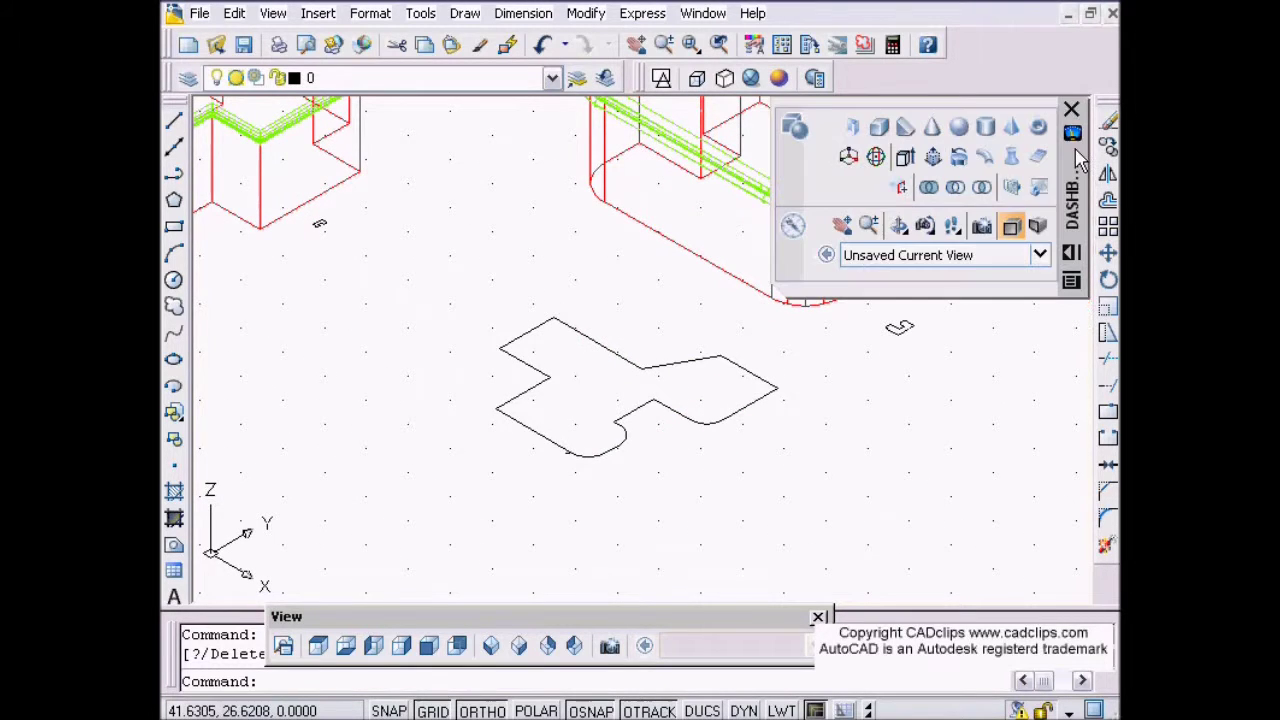
left_click(930, 160)
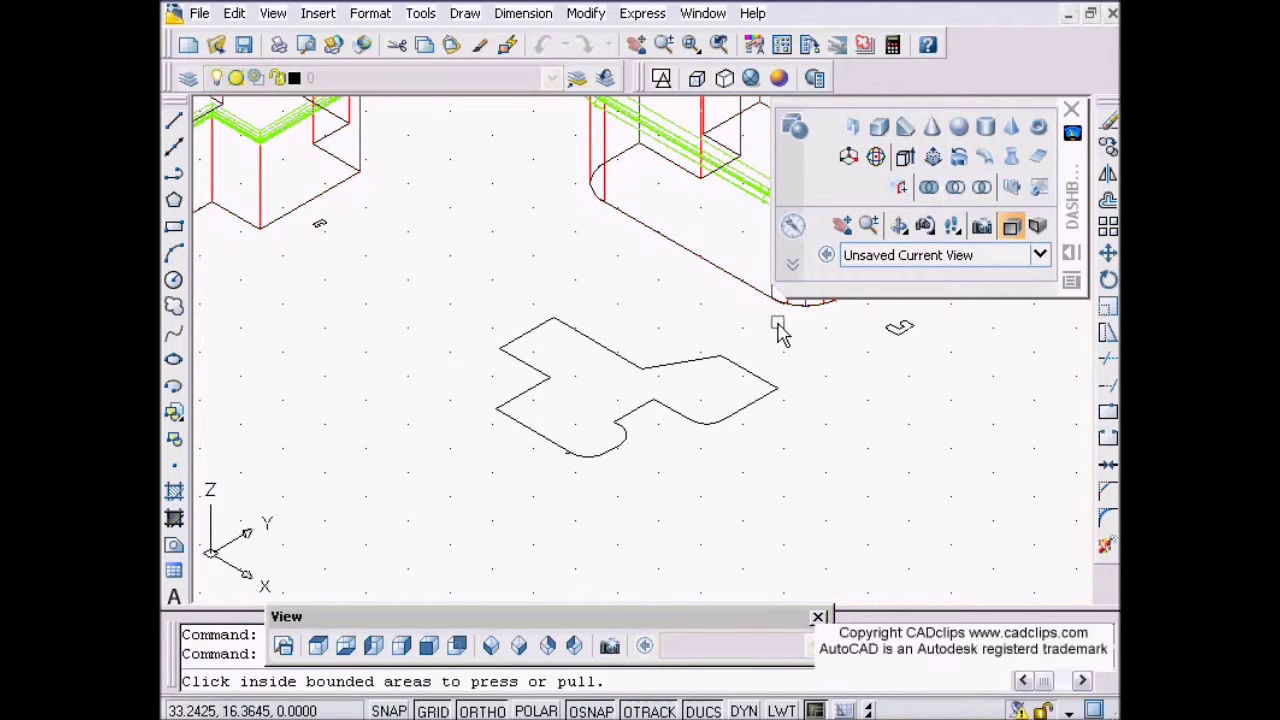
left_click(626, 386)
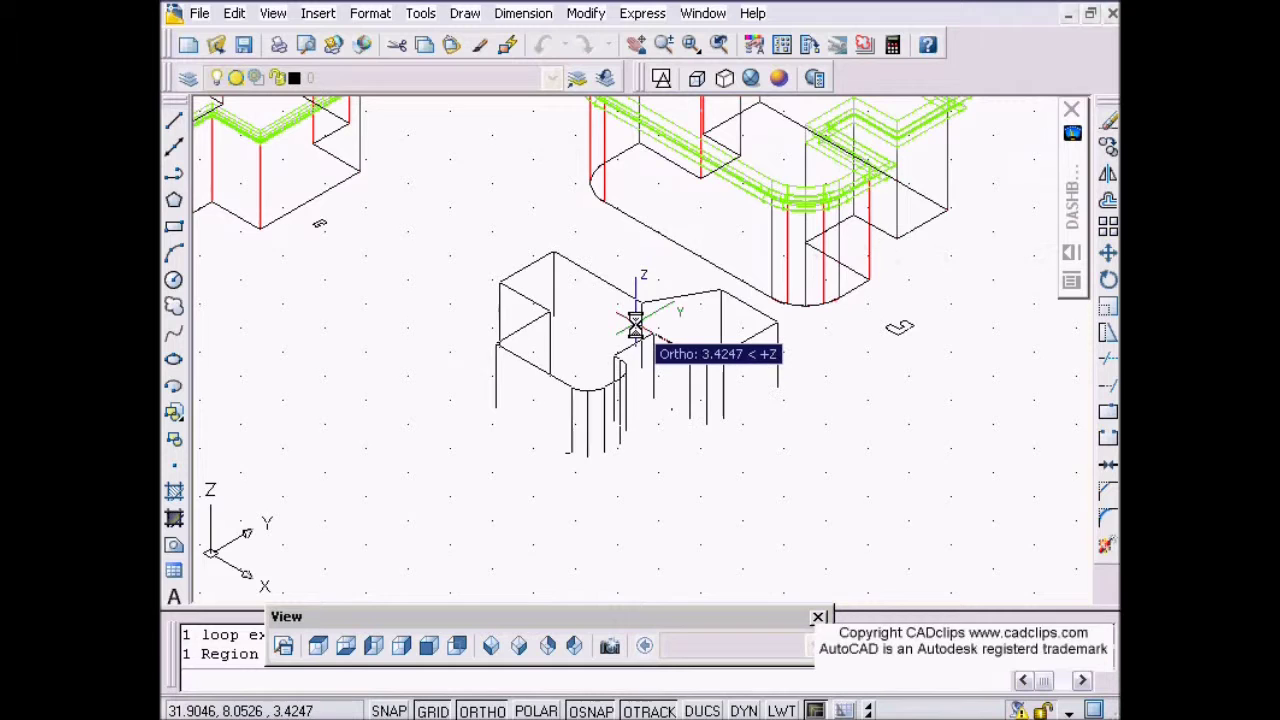
left_click(641, 296)
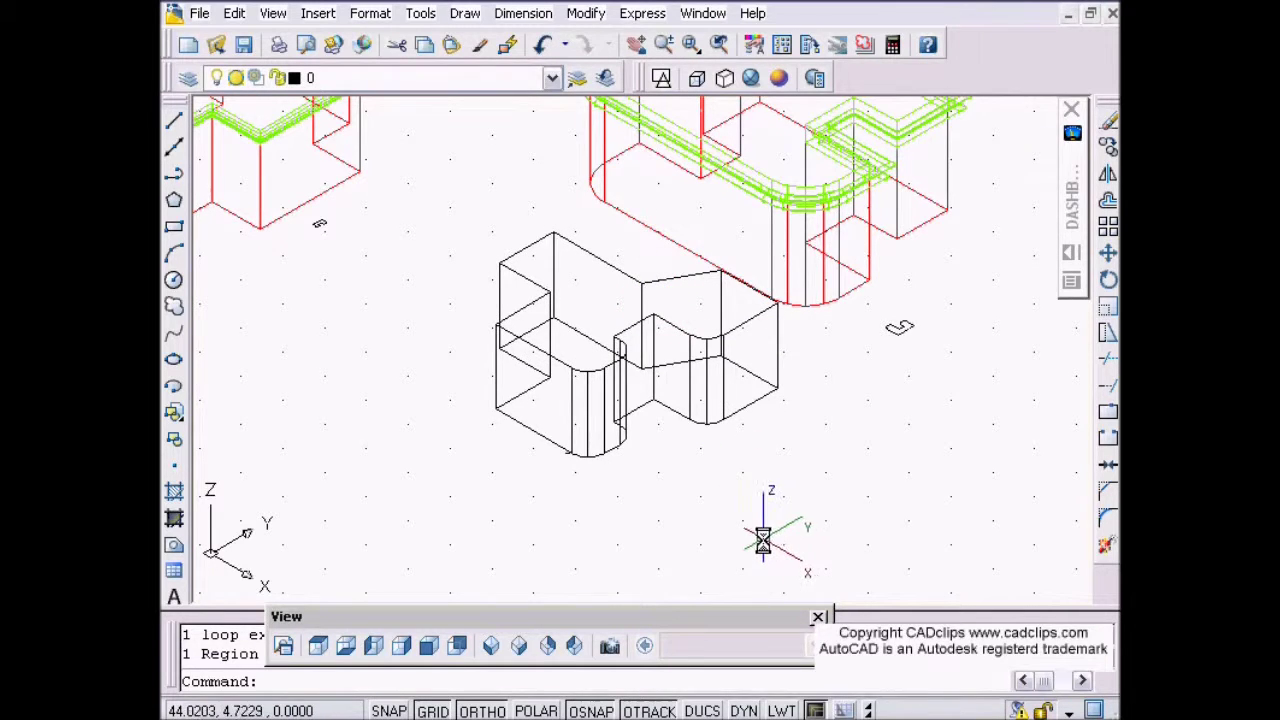
Move the new solid a short distance sideways off its base outline
type("m")
key("Return")
left_click(716, 422)
key("Return")
left_click(787, 472)
left_click(679, 484)
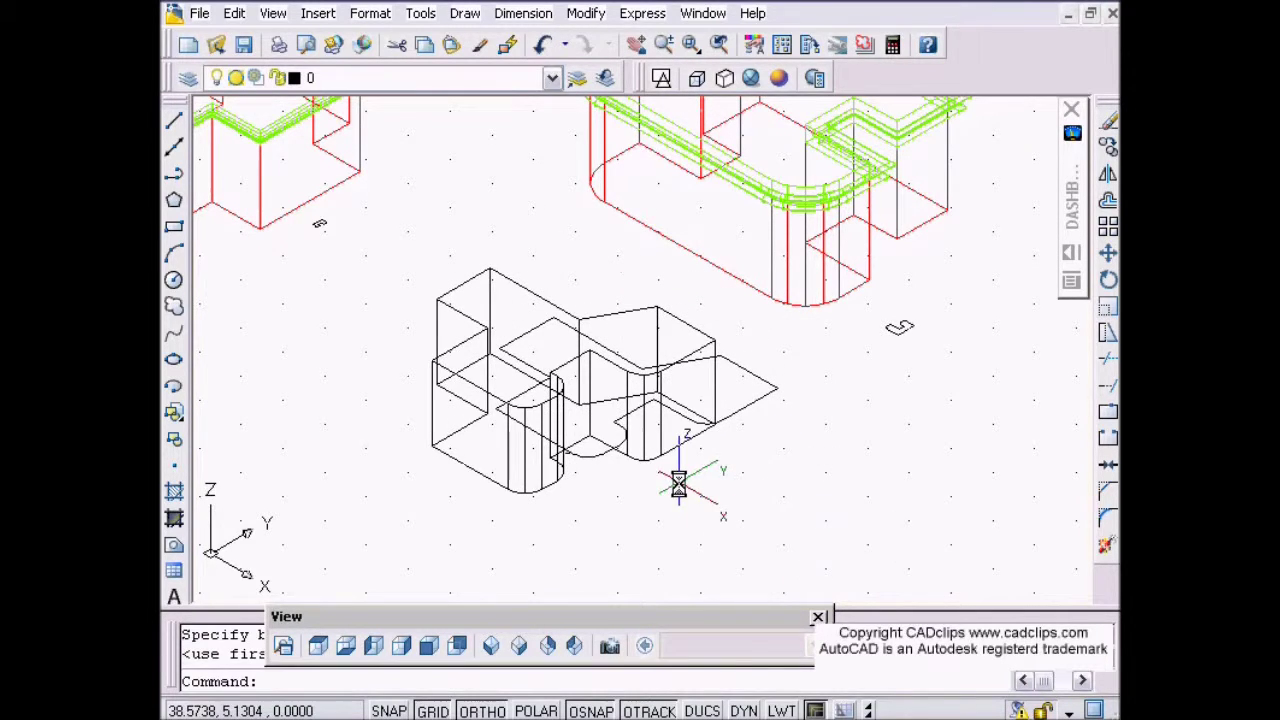
Move the outline polyline from the ground onto the matching top edge of the new solid
left_click(757, 366)
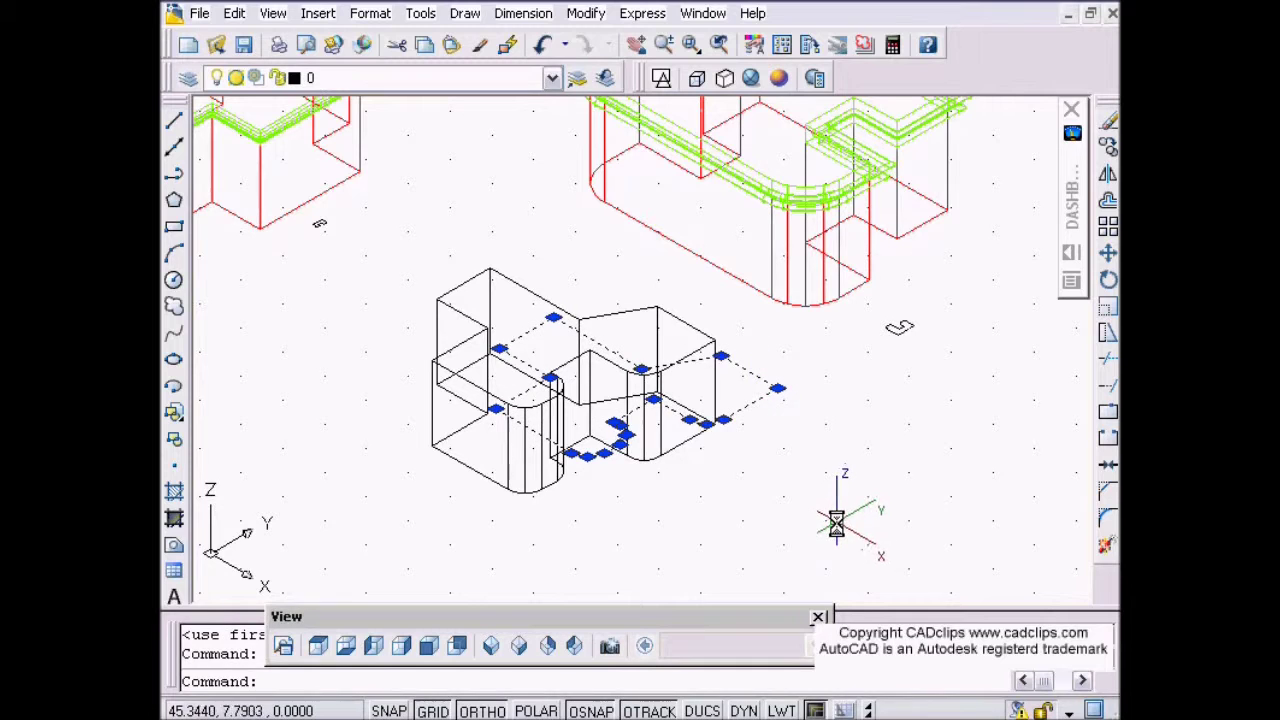
key("Escape")
key("Return")
left_click(766, 391)
key("Return")
left_click(715, 342)
left_click(703, 342)
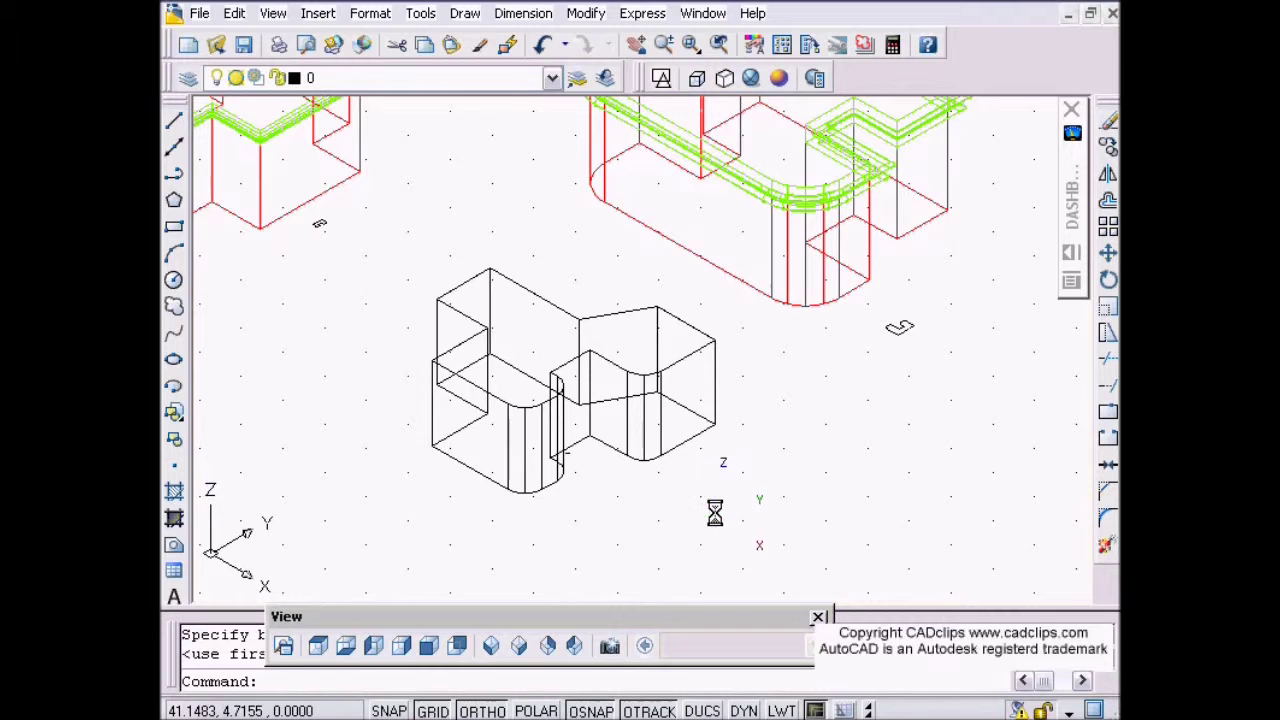
Display the model in the Conceptual visual style with the new solid in view
scroll(686, 440, "up", 2)
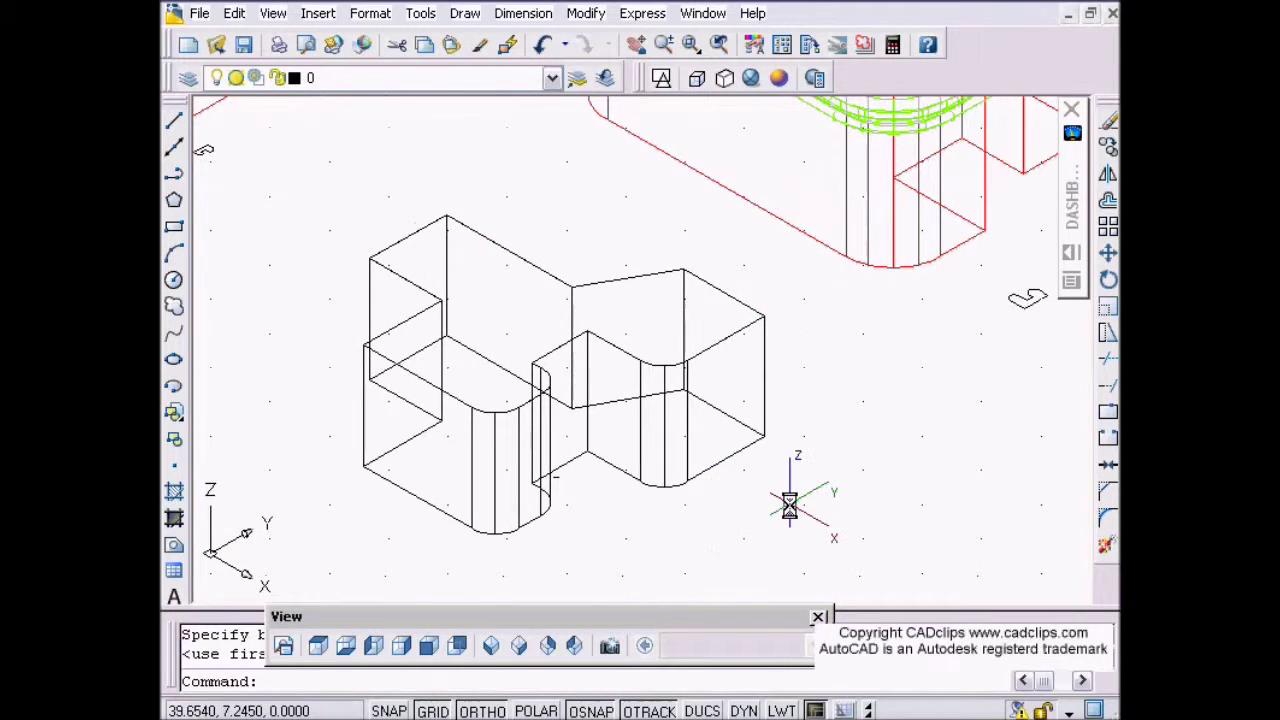
left_click(779, 78)
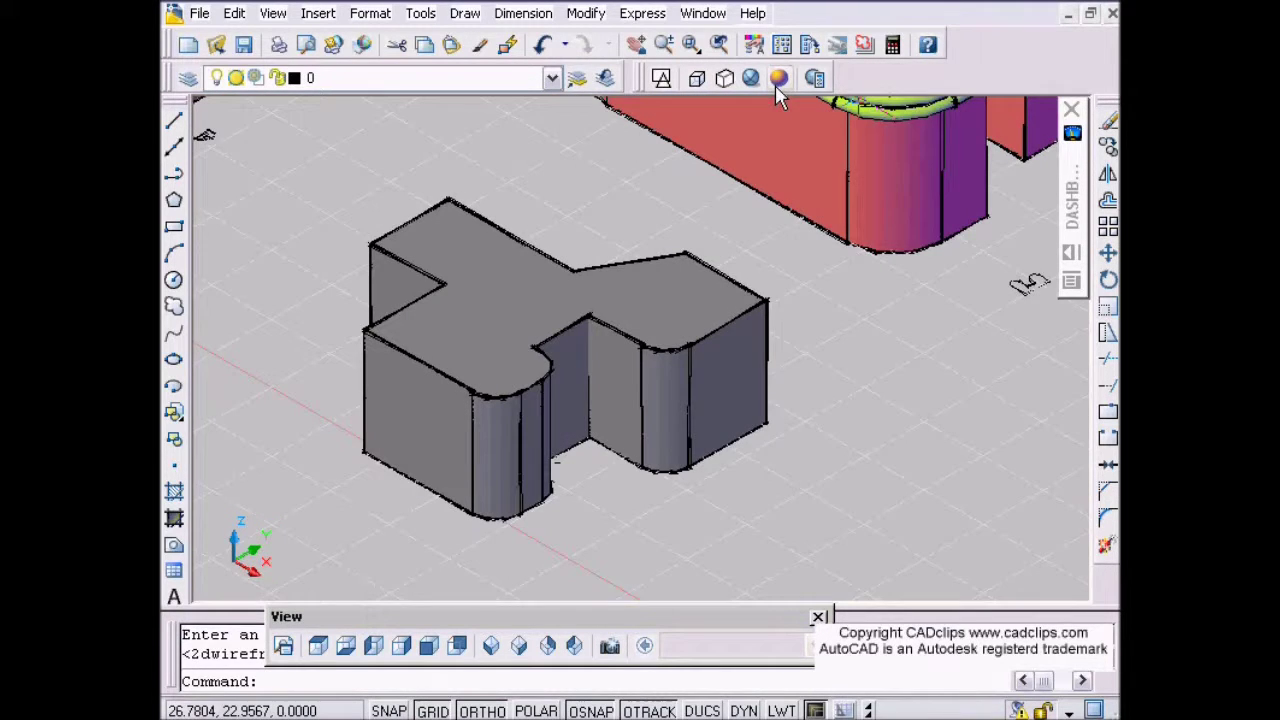
middle_click_drag(773, 478, 684, 476)
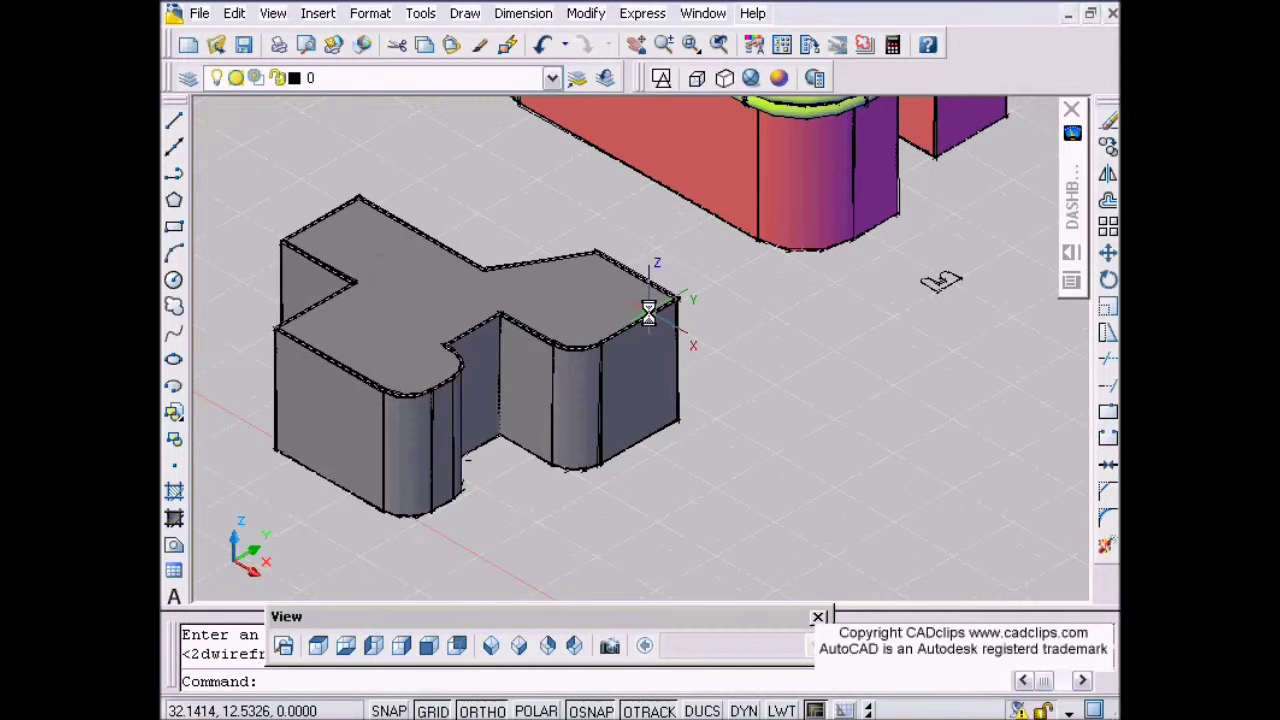
Move the rounded building's moulding profile to the open ground beside the new solid, with Ortho turned off
scroll(925, 302, "up", 4)
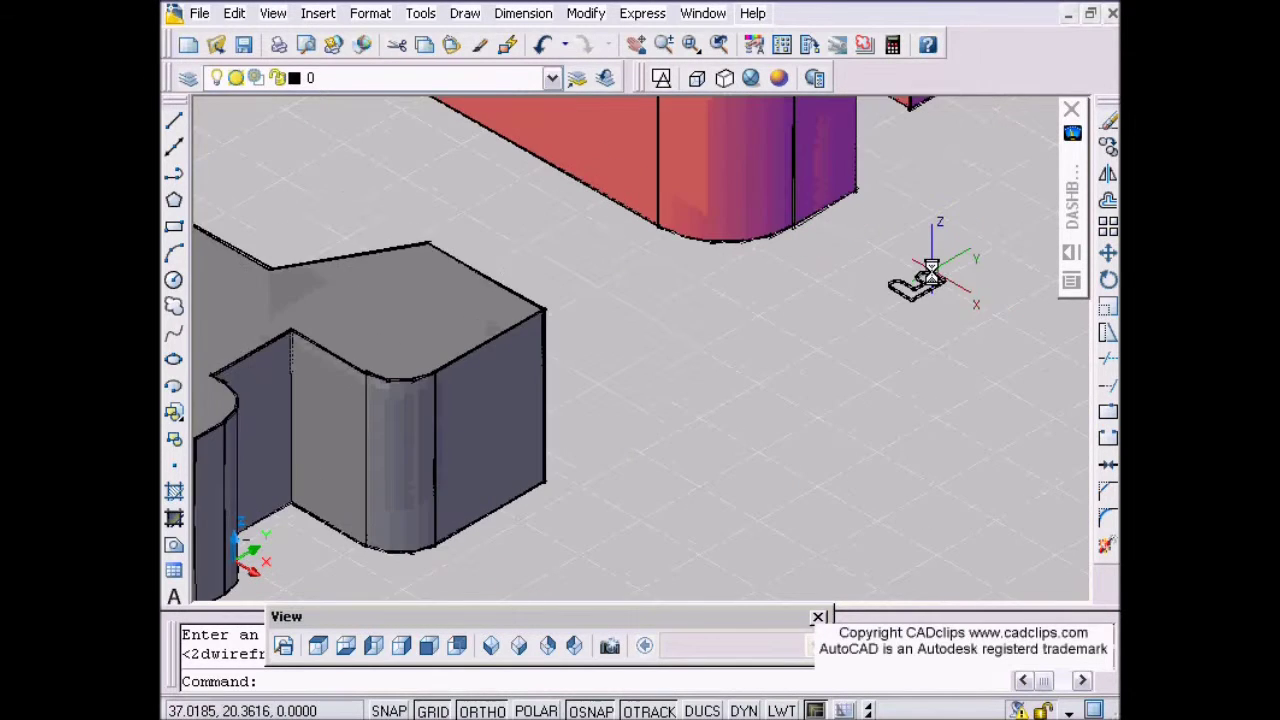
middle_click_drag(925, 302, 771, 387)
scroll(776, 366, "up", 2)
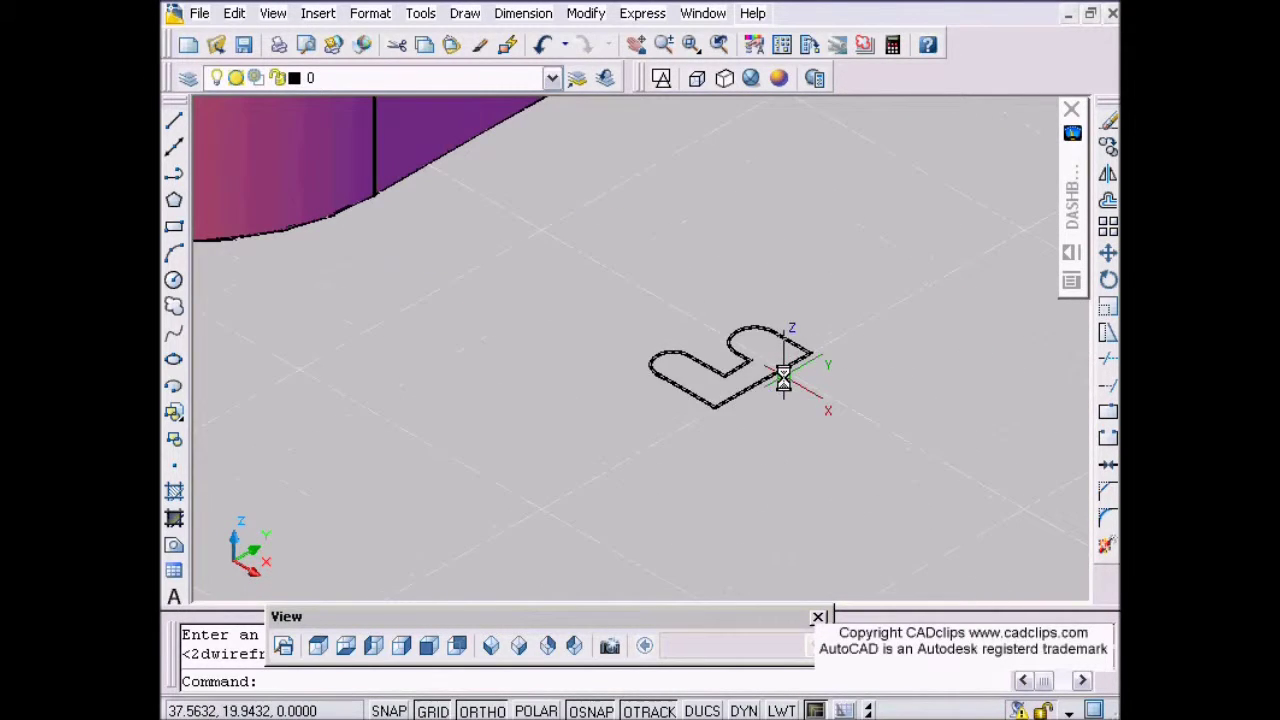
type("m")
key("Return")
left_click(774, 369)
key("Return")
left_click(763, 385)
scroll(681, 435, "down", 5)
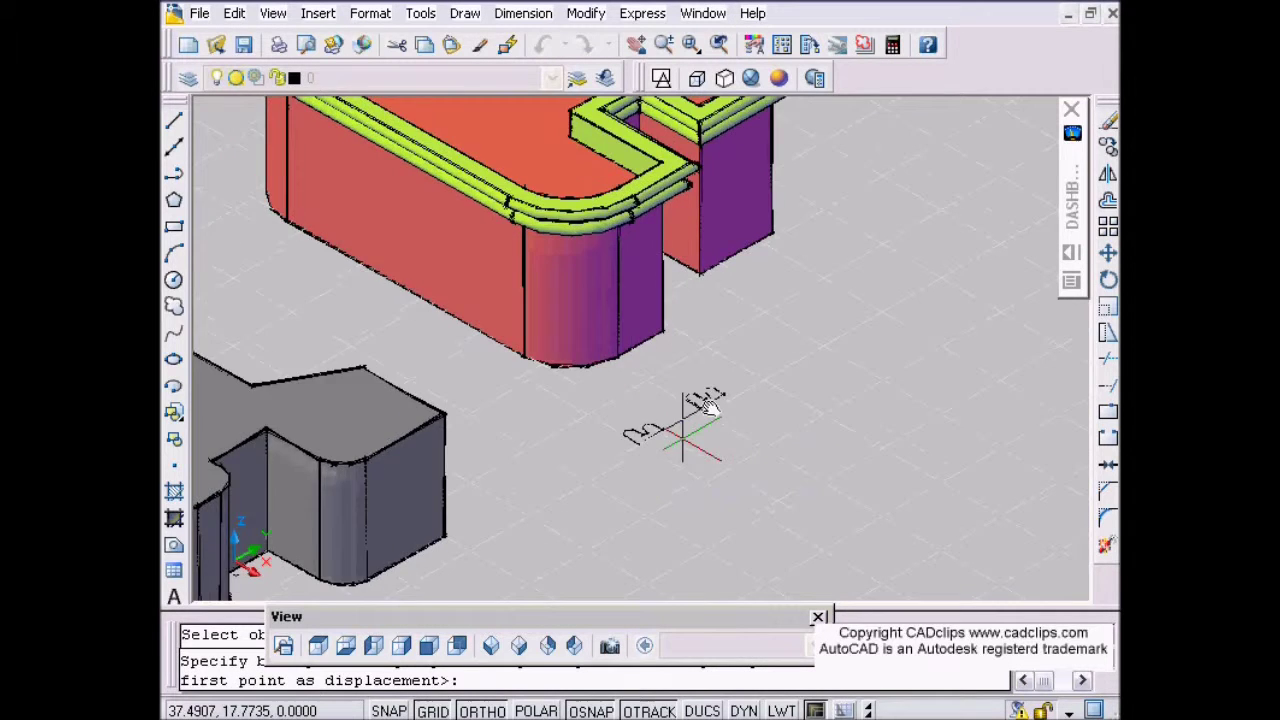
middle_click_drag(683, 434, 812, 323)
key("F8")
left_click(660, 486)
middle_click_drag(663, 488, 815, 471)
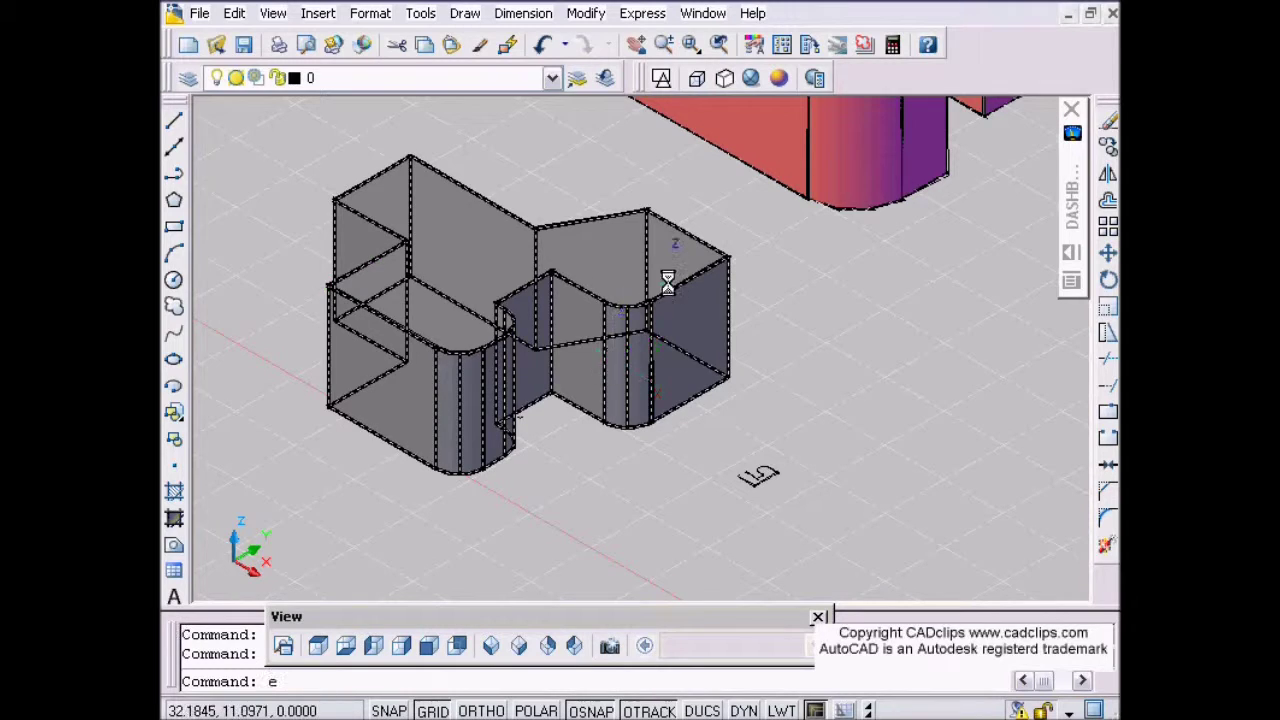
Erase the outline polyline on the solid's top edge and undo the erasure
key("Return")
left_click(609, 217)
key("Return")
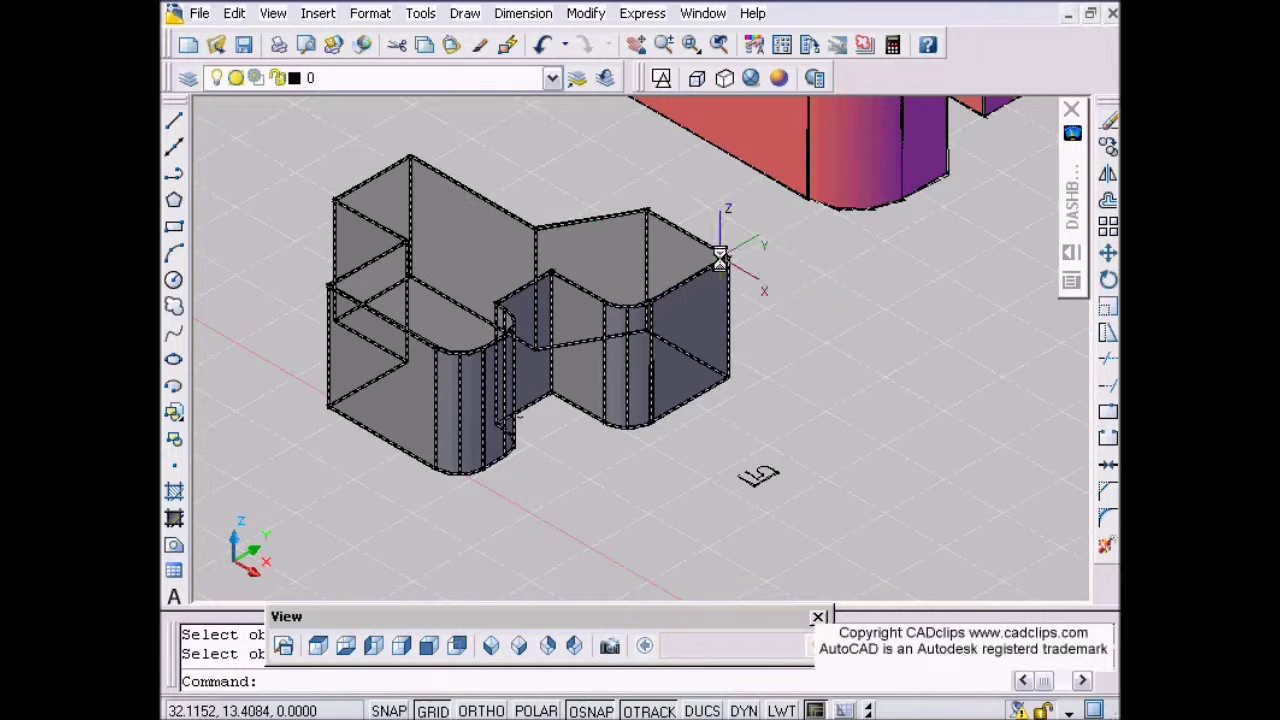
type("u")
key("Return")
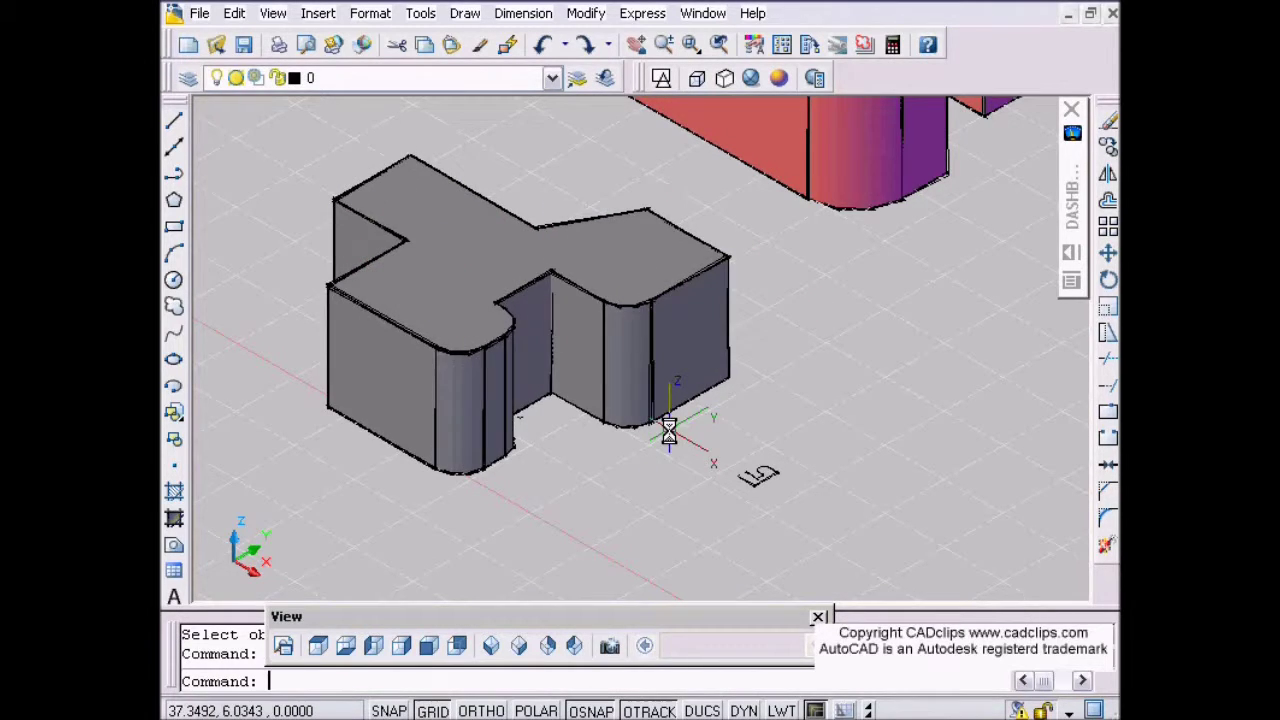
middle_click_drag(881, 363, 900, 379)
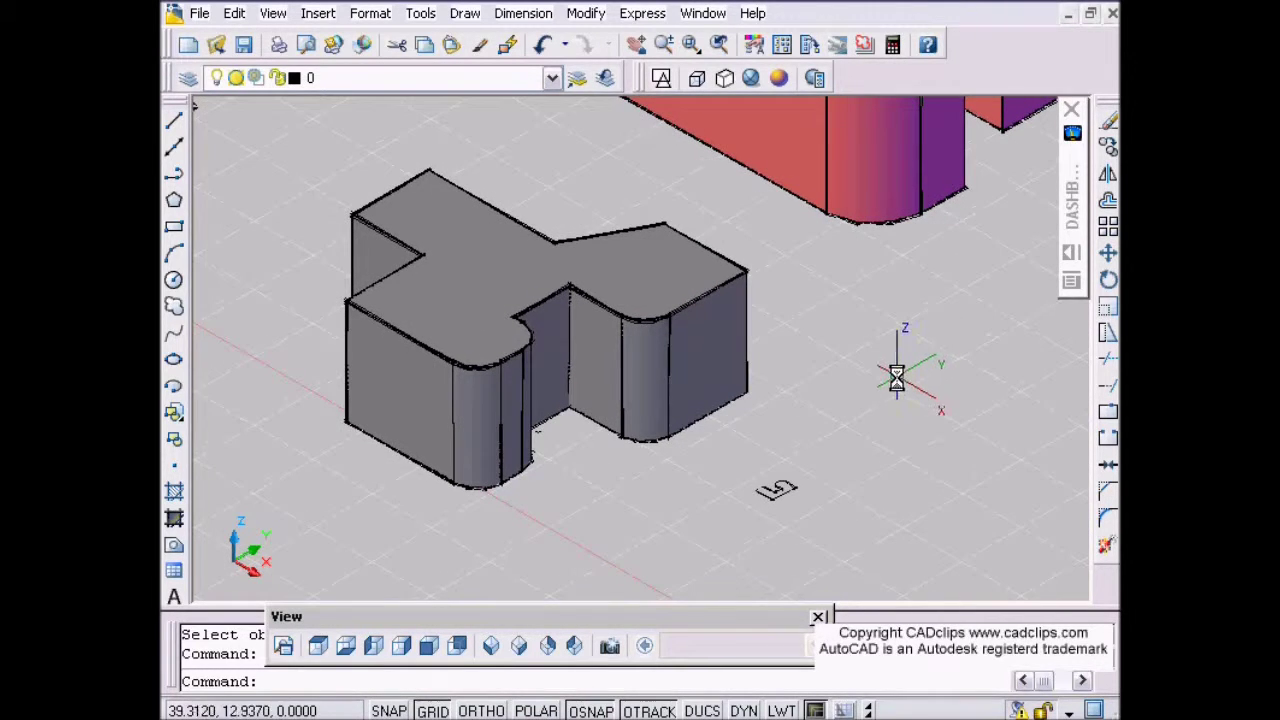
key("ctrl+z")
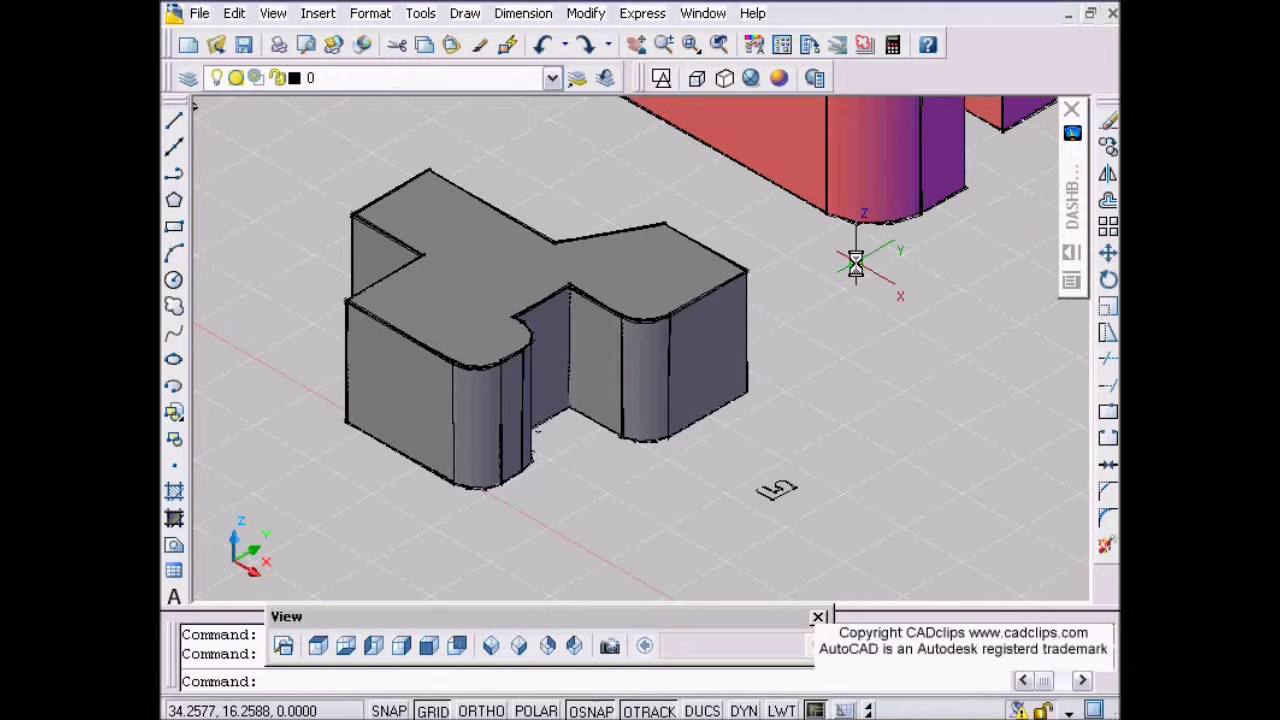
Change the new solid's colour to Blue in its properties
left_click(644, 440)
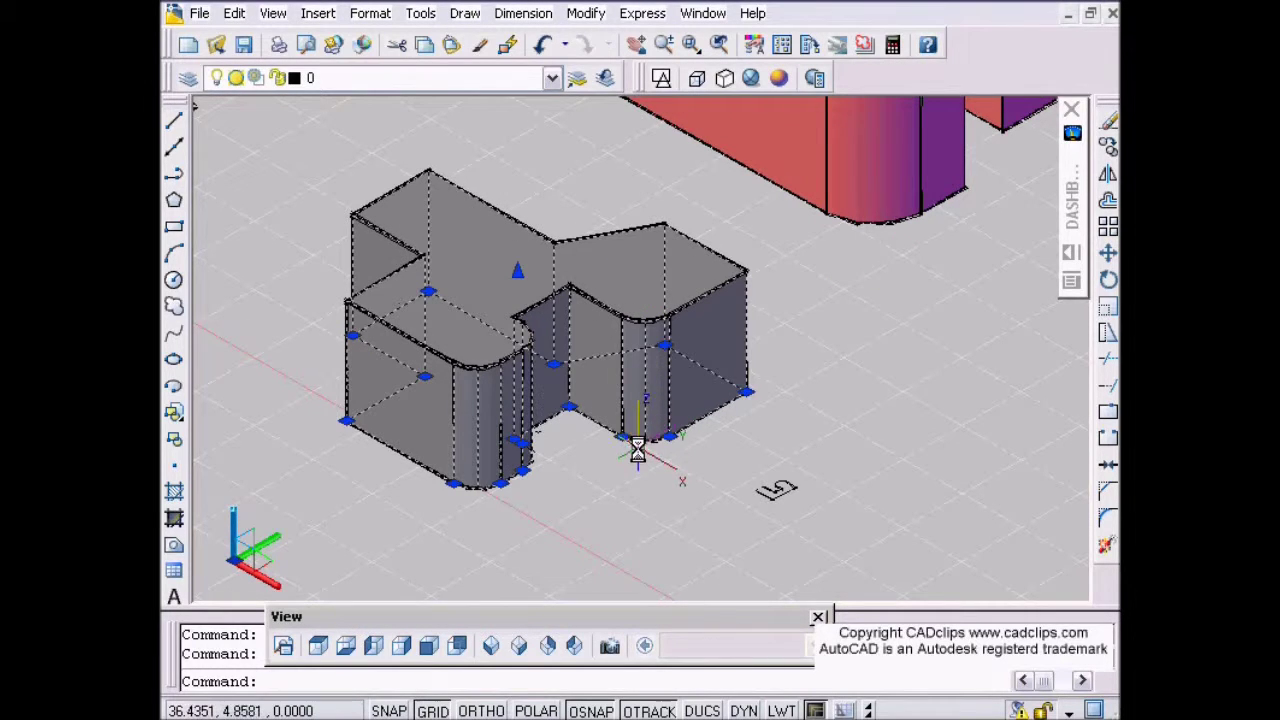
mouse_move(1084, 174)
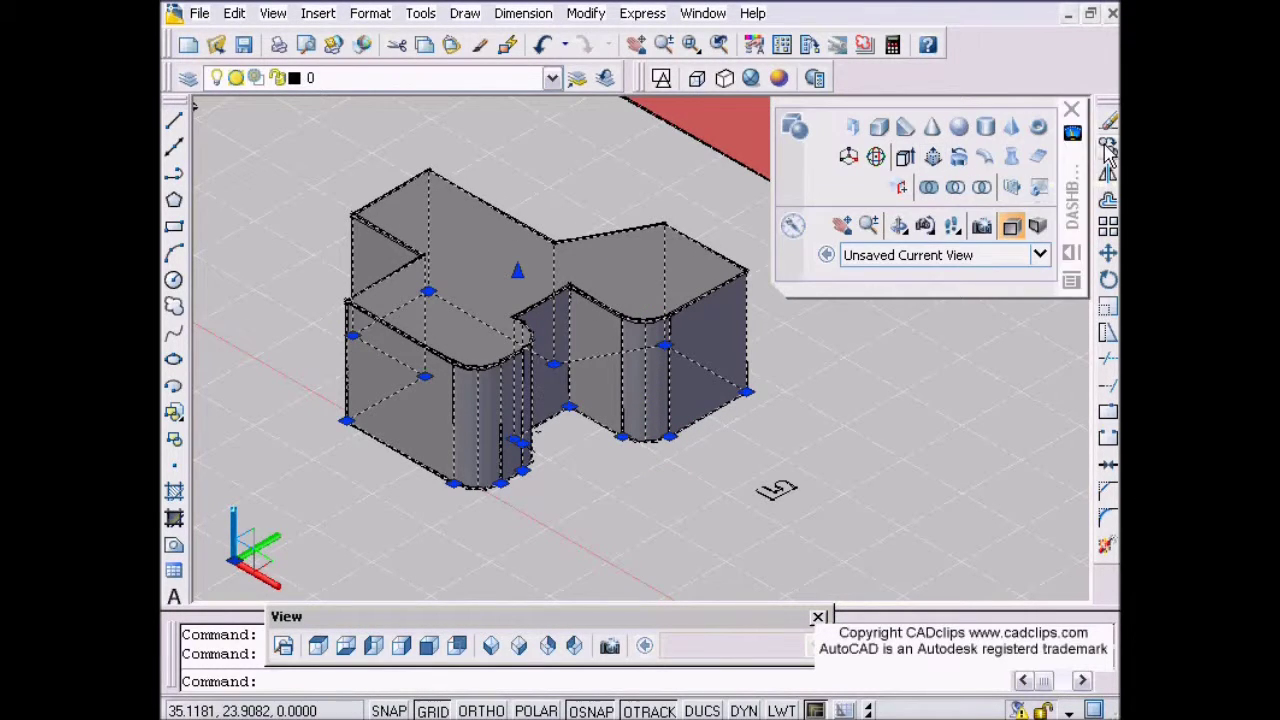
left_click(755, 44)
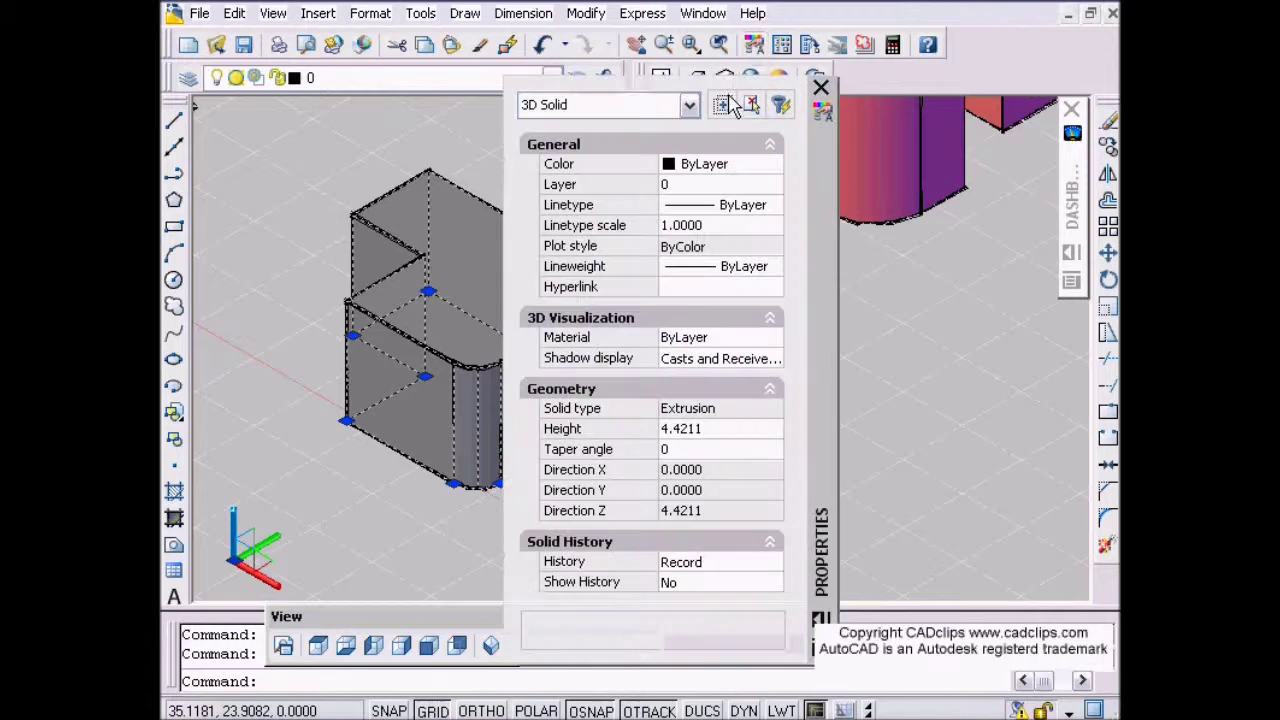
left_click(672, 166)
left_click(672, 166)
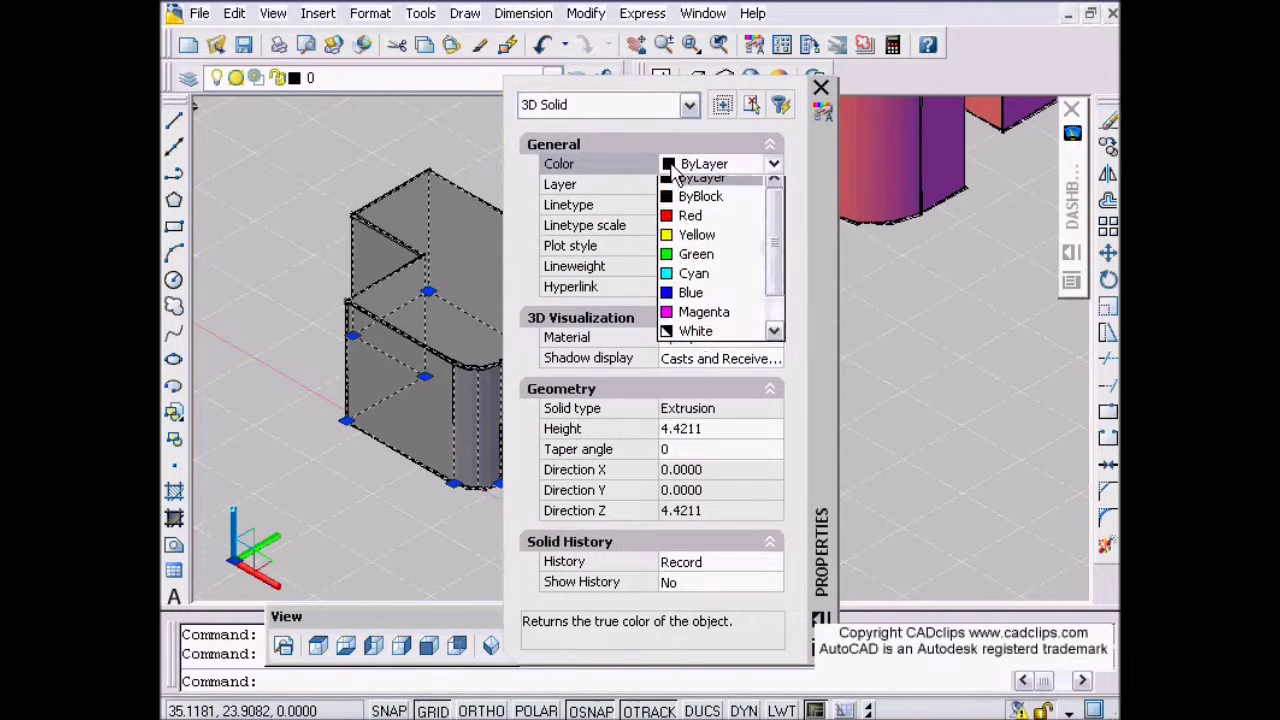
left_click(690, 302)
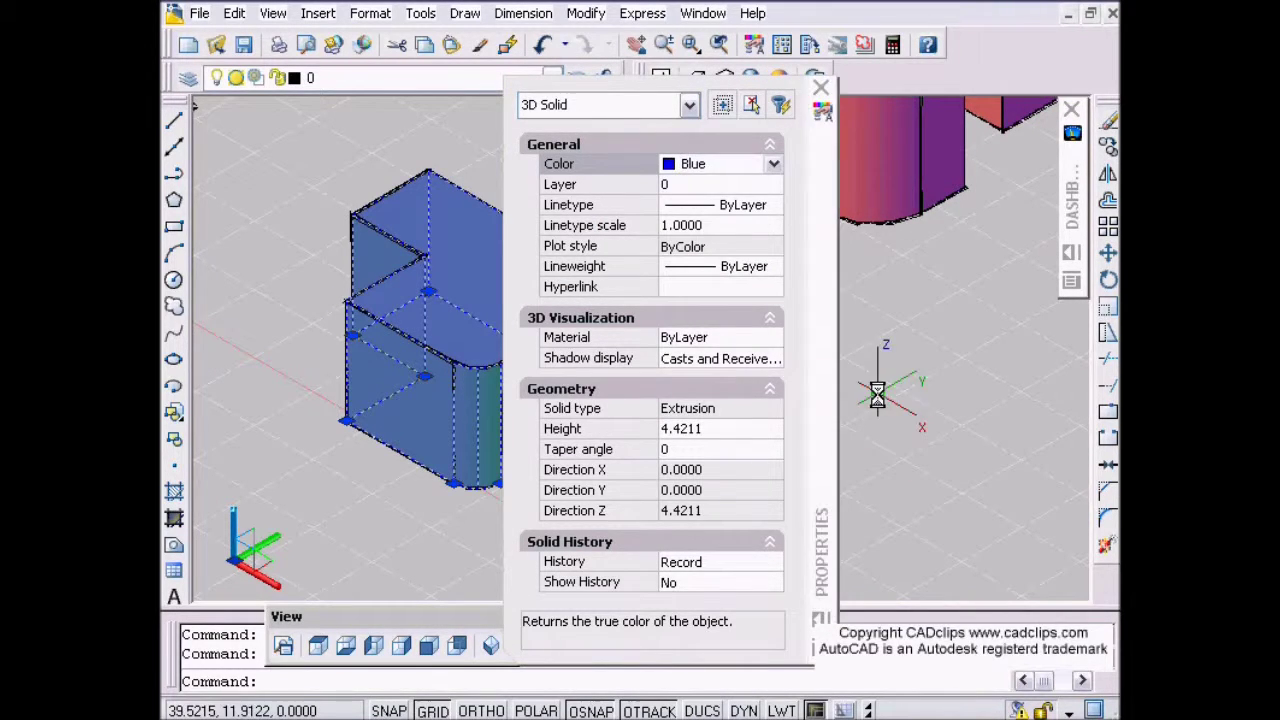
Close the solid's properties, clear the selection and make layer 2 the current layer
left_click(820, 87)
left_click(540, 80)
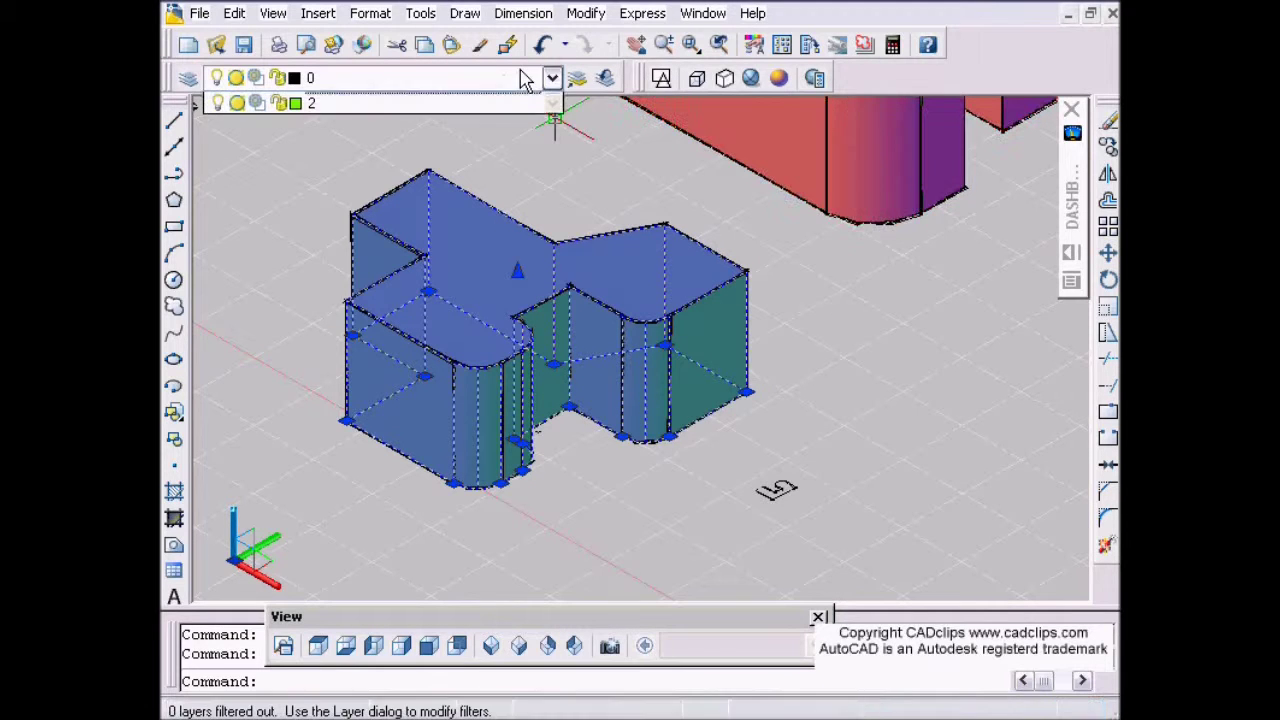
left_click(342, 130)
key("Escape")
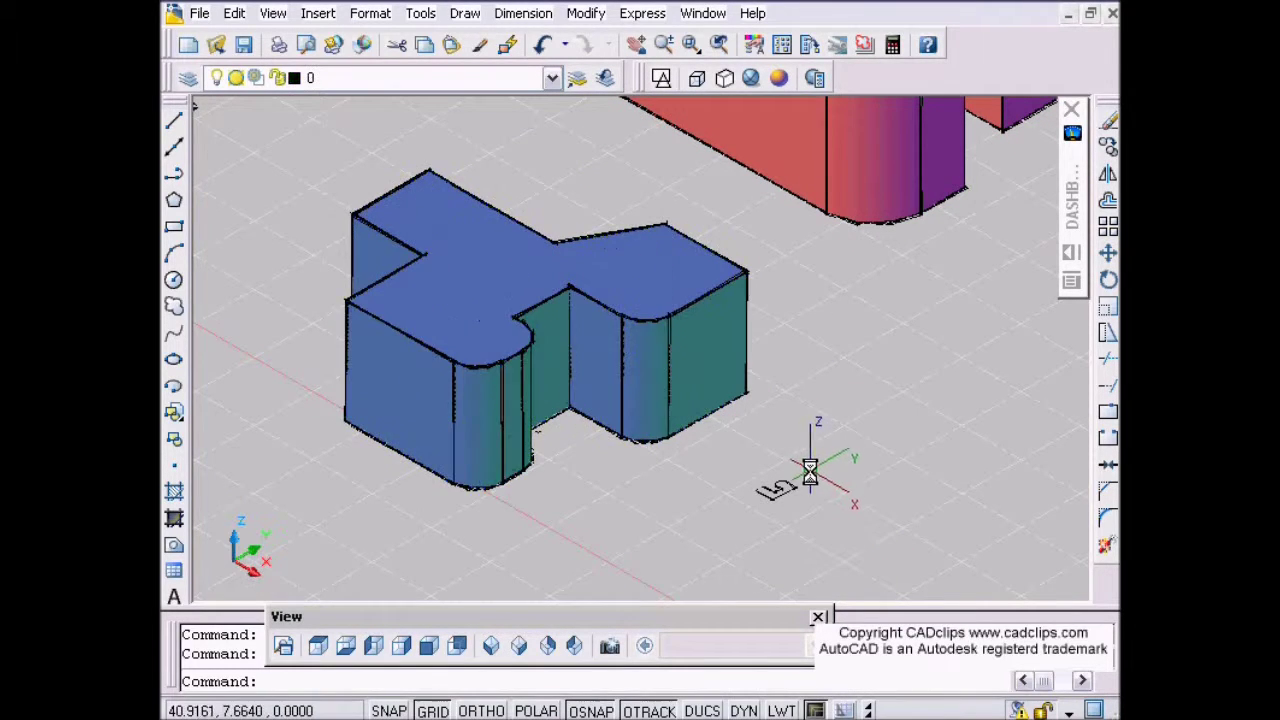
middle_click_drag(800, 471, 843, 474)
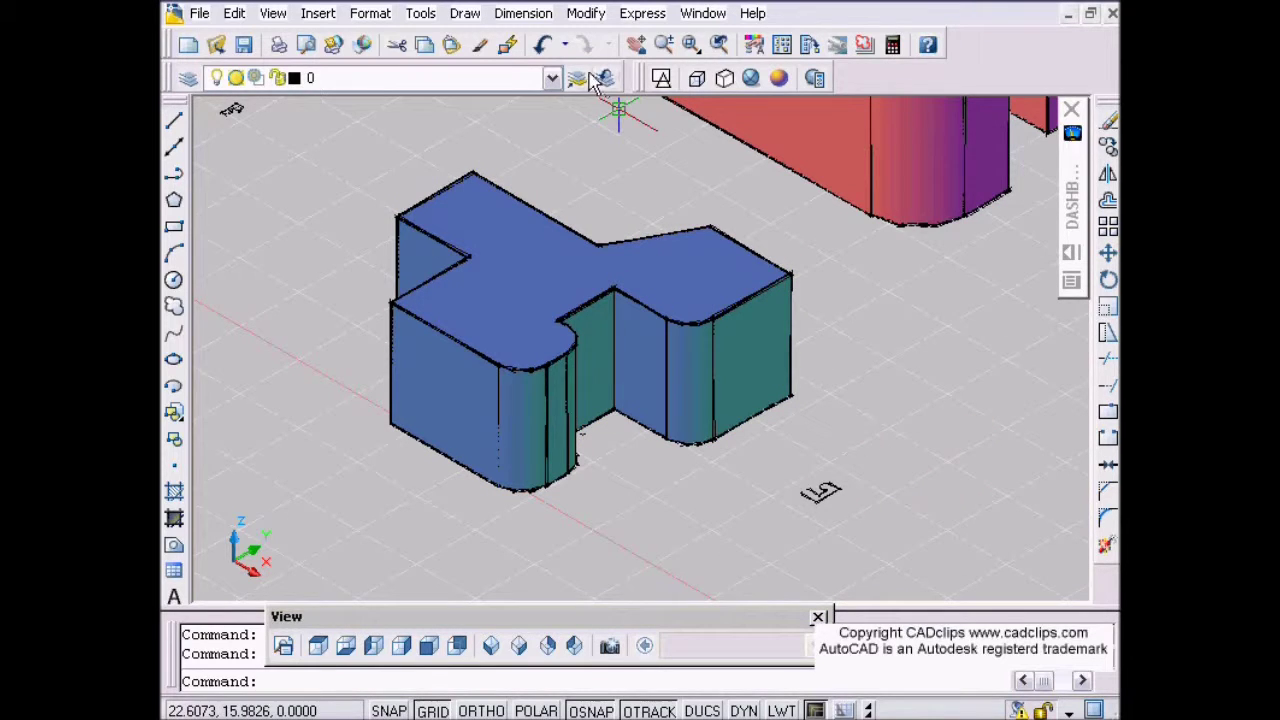
left_click(551, 78)
left_click(377, 128)
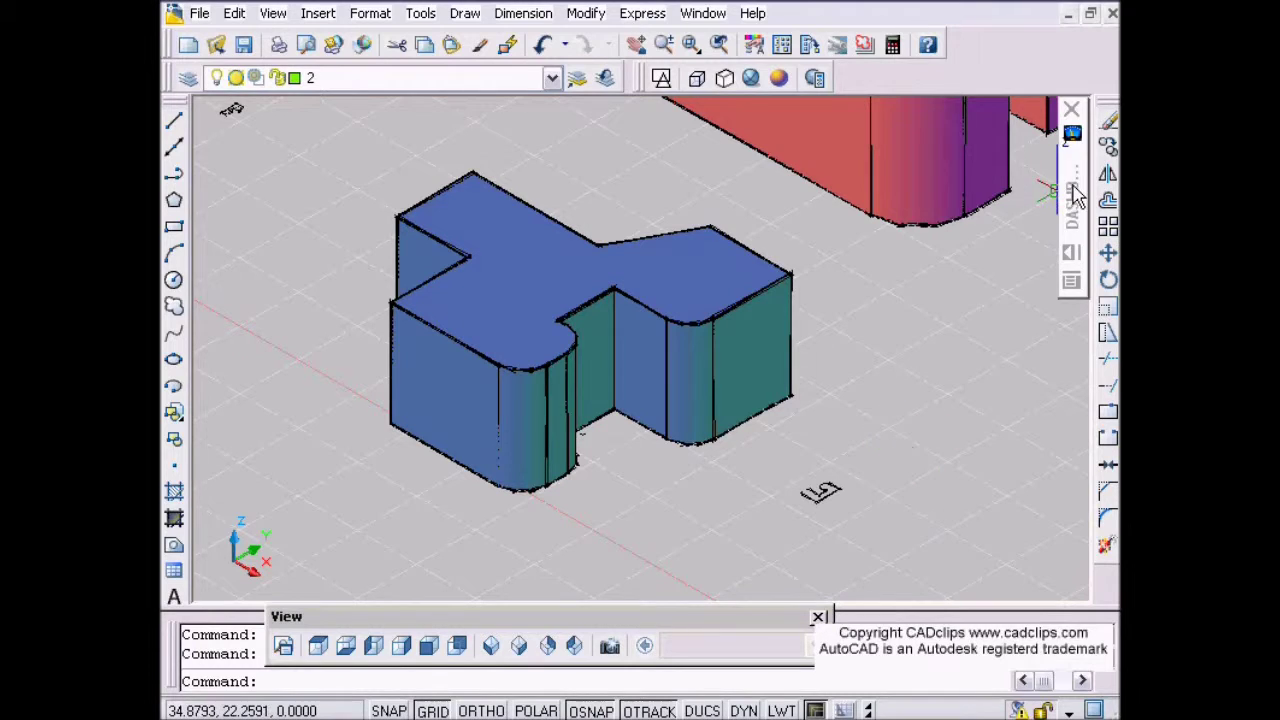
Sweep the moulding profile beside the blue solid along the outline polyline on the solid's top edge
mouse_move(1075, 190)
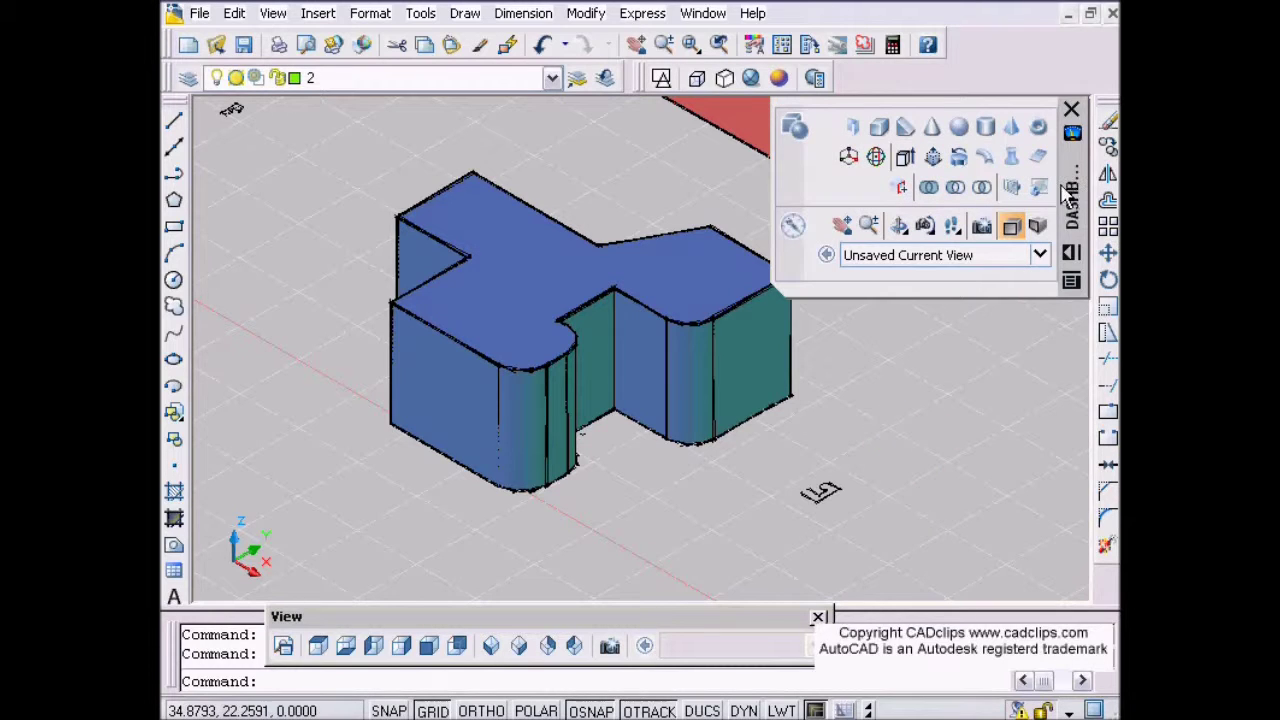
left_click(986, 160)
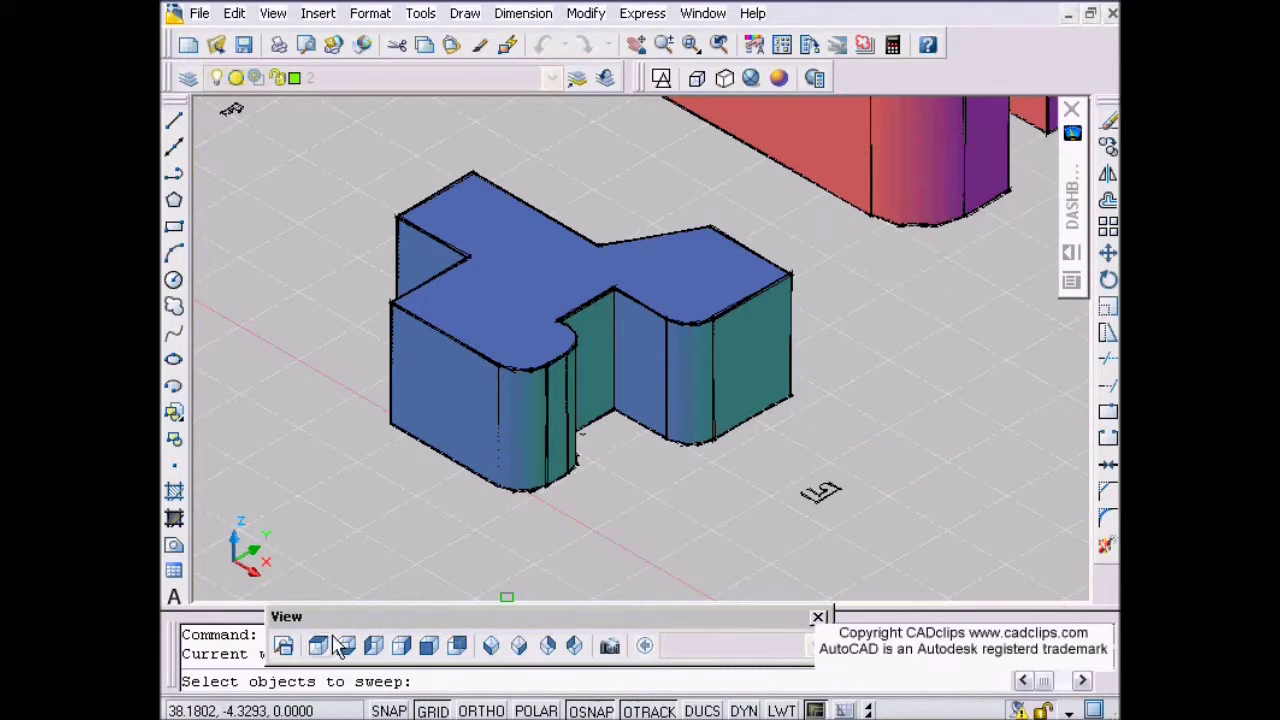
left_click_drag(366, 620, 372, 548)
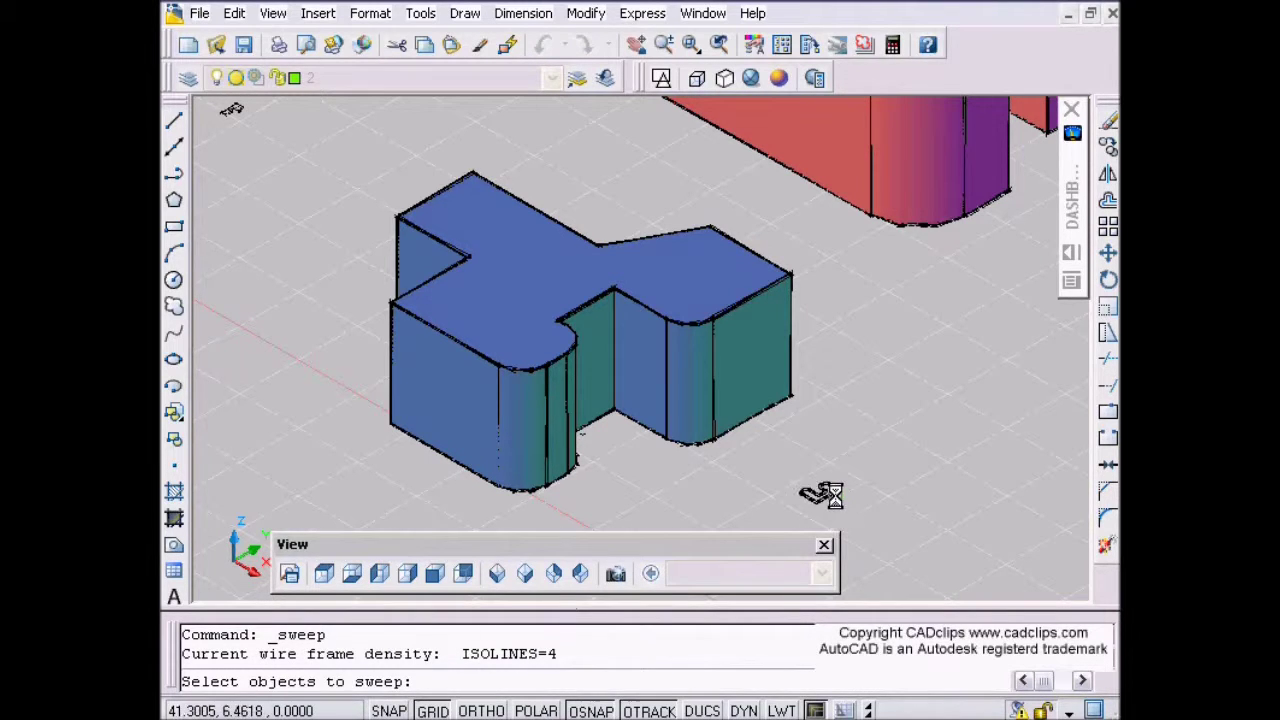
left_click(830, 493)
key("Return")
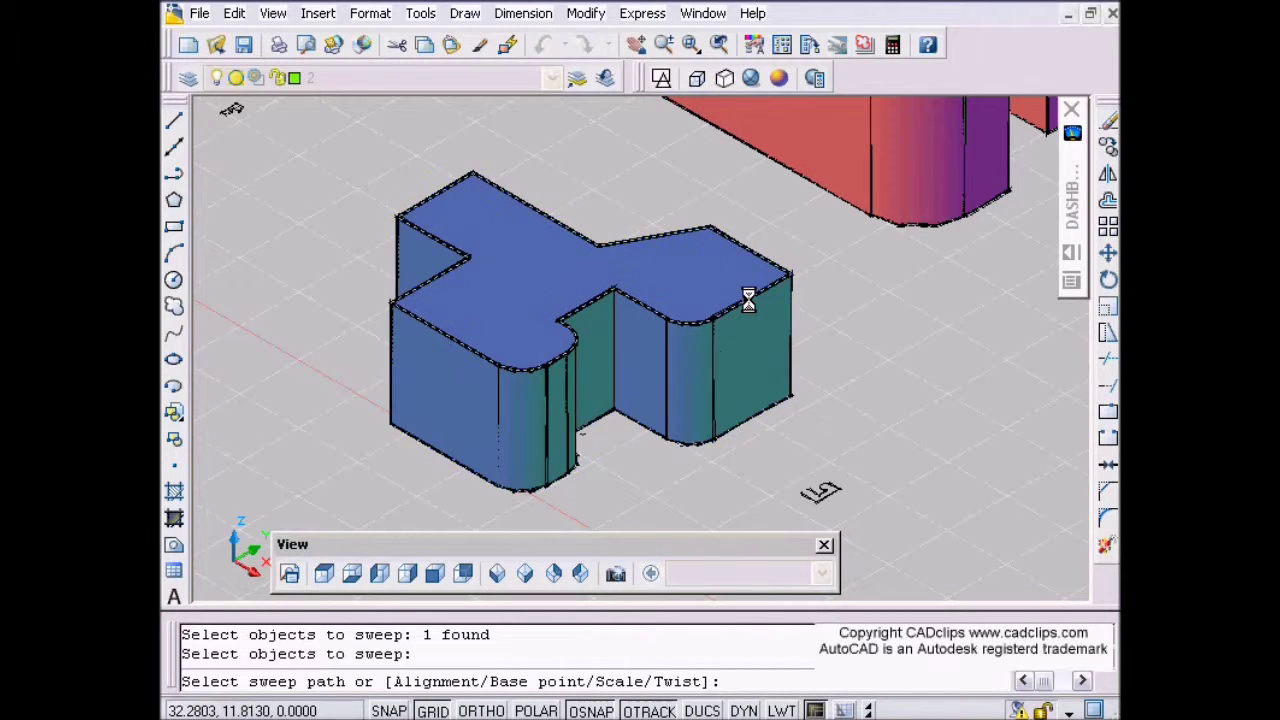
key("ctrl")
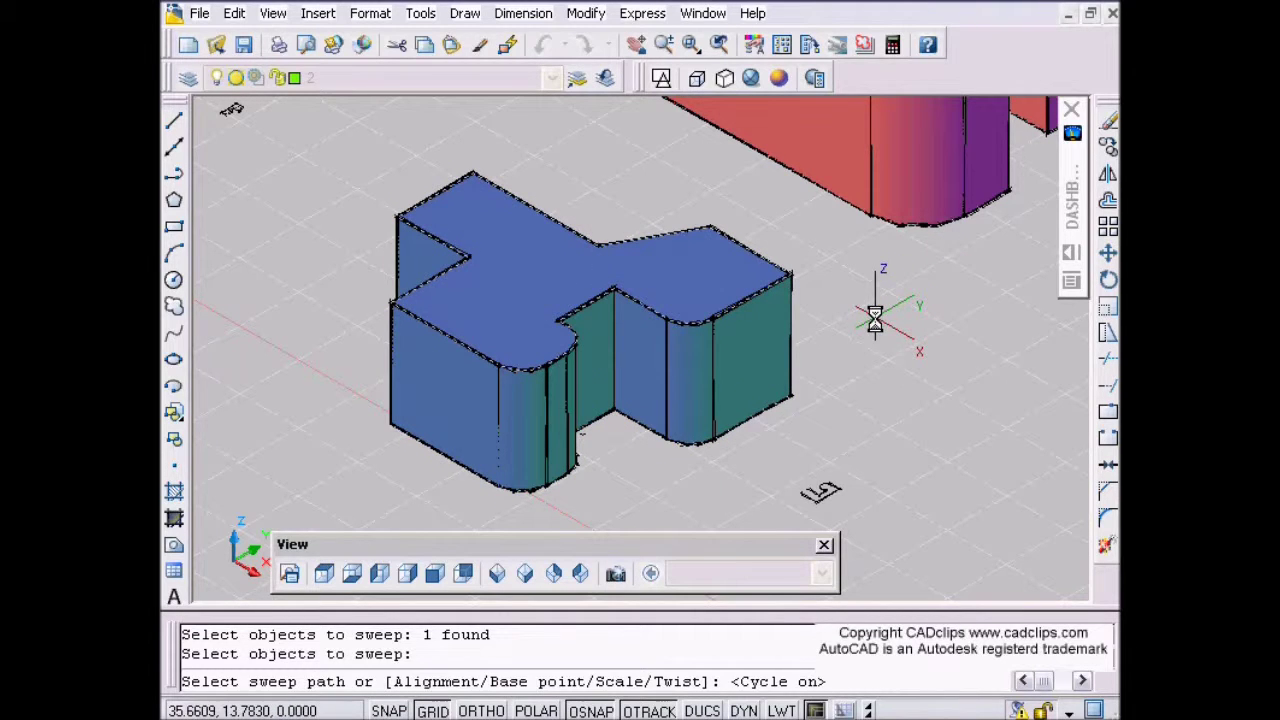
key("ctrl")
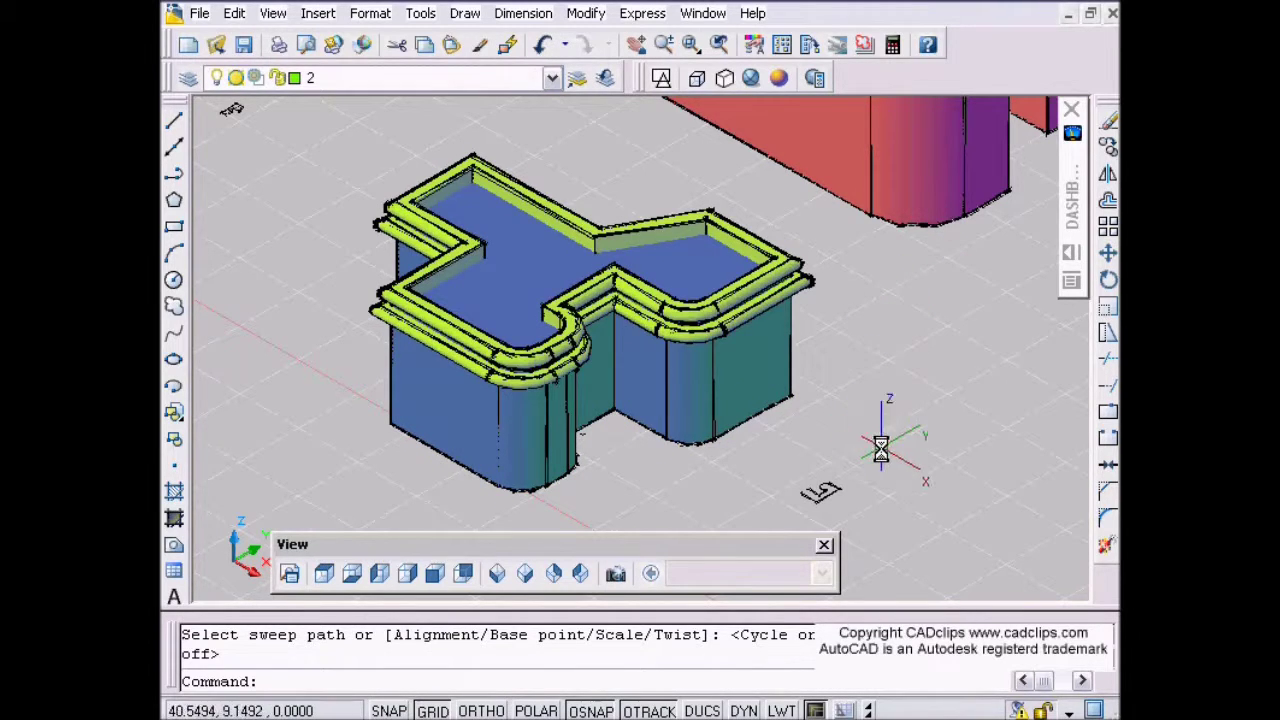
Examine the swept moulding around the roof edge and compare its orientation with the flat profile on the ground
scroll(818, 262, "up", 5)
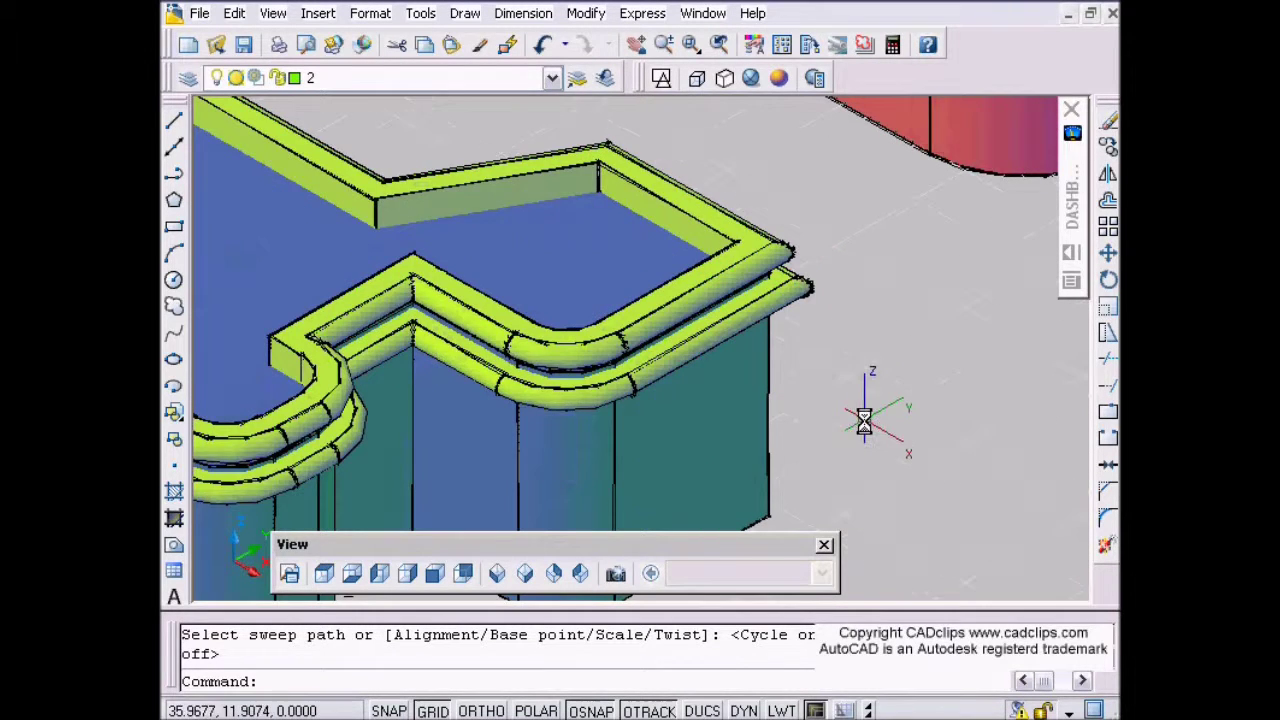
scroll(864, 421, "down", 5)
middle_click_drag(863, 423, 800, 177, "shift")
scroll(800, 177, "up", 5)
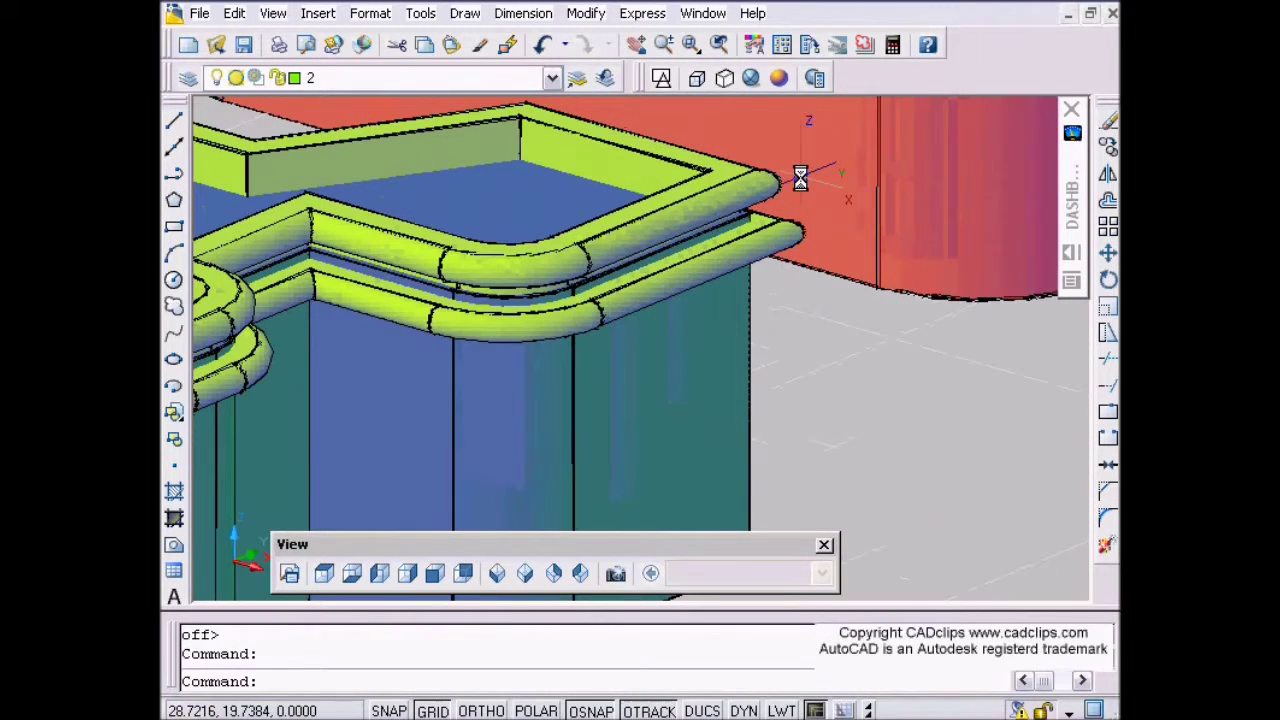
scroll(880, 378, "down", 3)
middle_click_drag(877, 379, 858, 296)
middle_click_drag(862, 452, 823, 477, "shift")
scroll(849, 491, "up", 5)
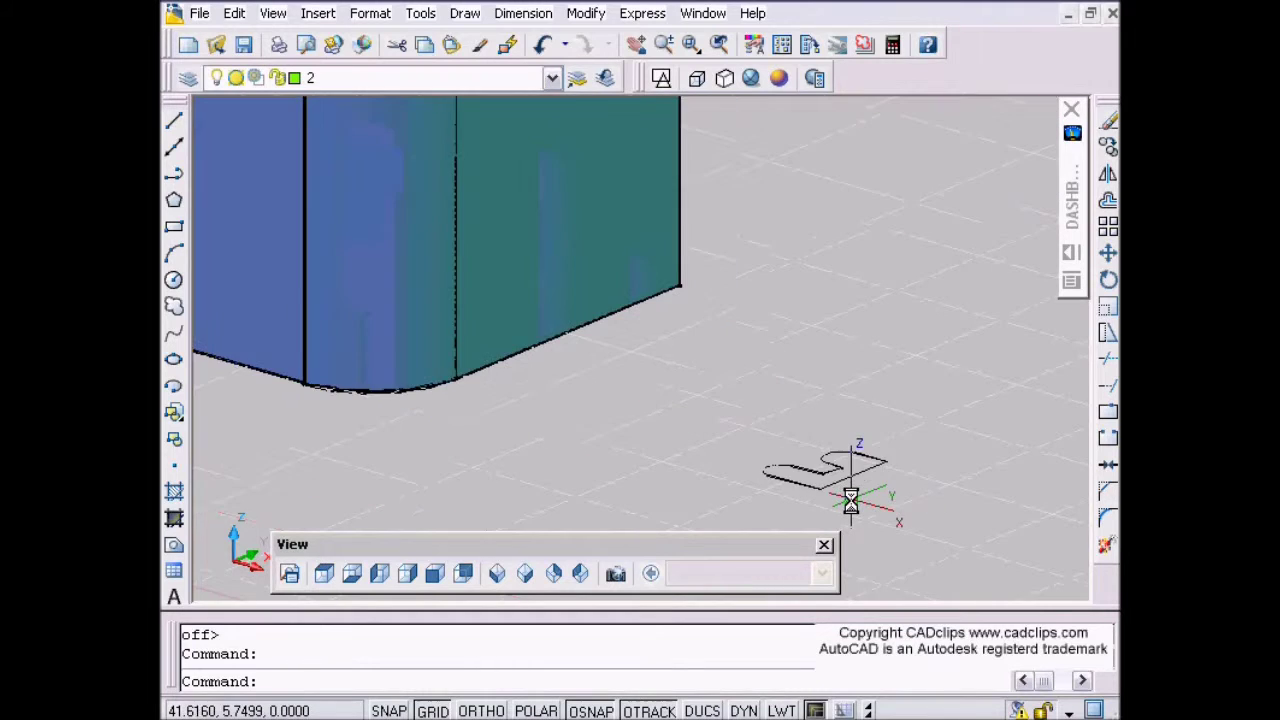
scroll(820, 486, "down", 5)
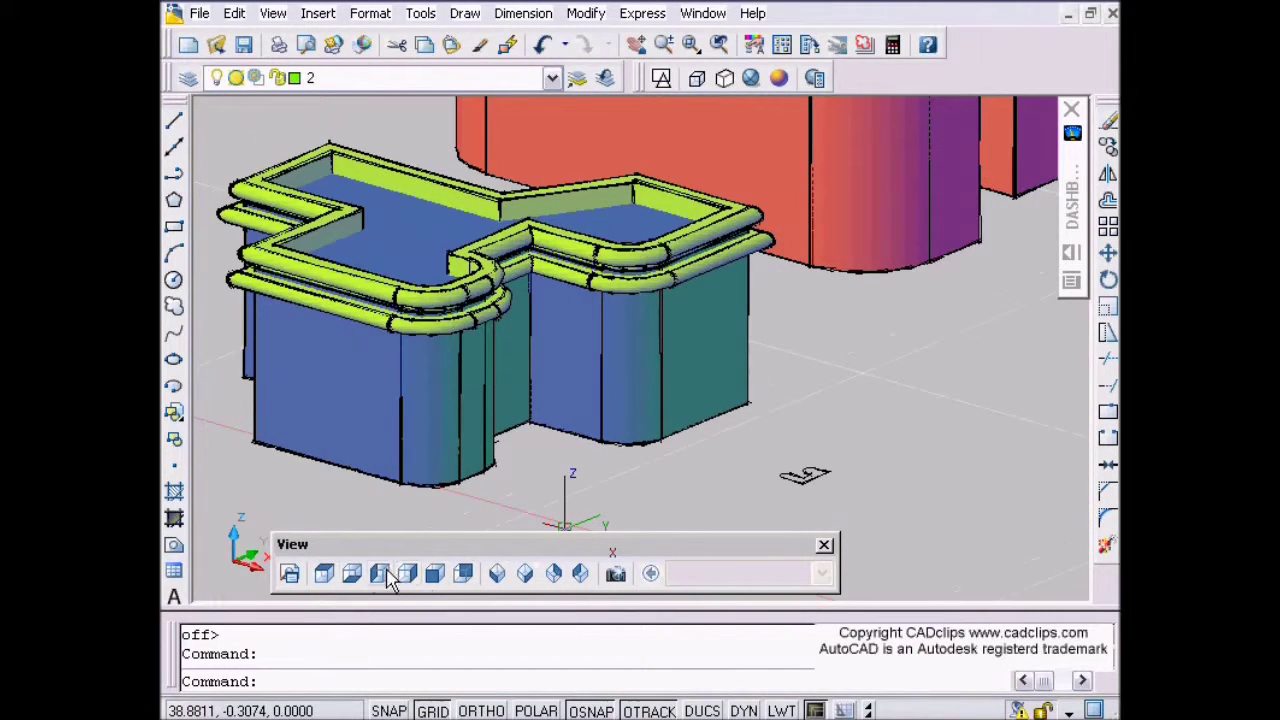
In the top view, mirror the moulding profile about its vertical straight edge with Ortho on, keeping the source object
left_click(324, 574)
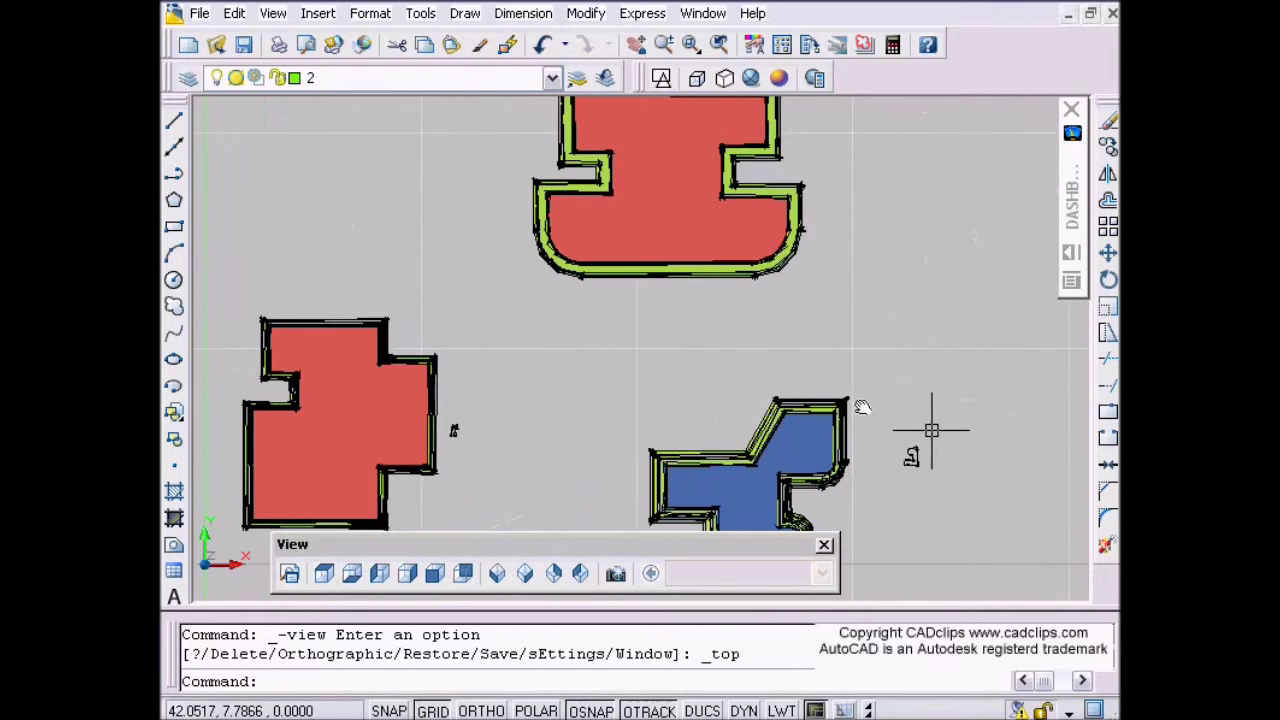
scroll(825, 440, "up", 5)
middle_click_drag(834, 429, 640, 433)
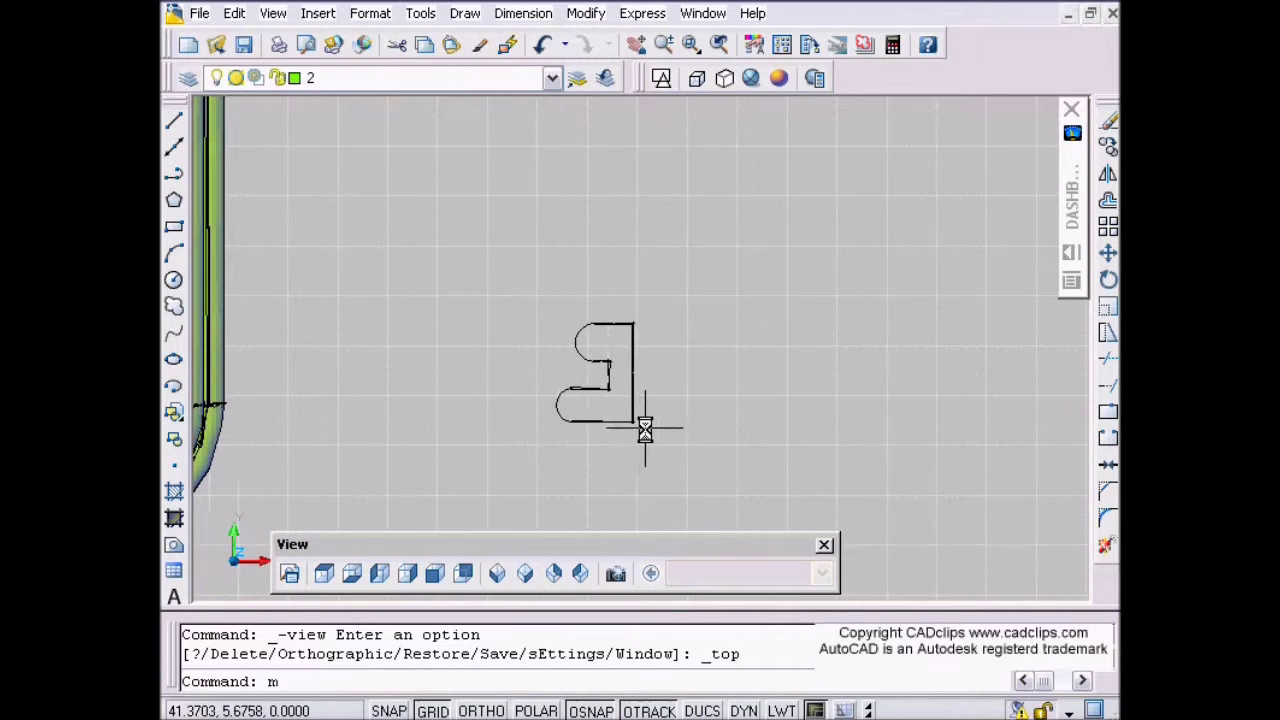
type("i")
key("Return")
left_click(674, 286)
left_click(566, 437)
key("Return")
left_click(633, 323)
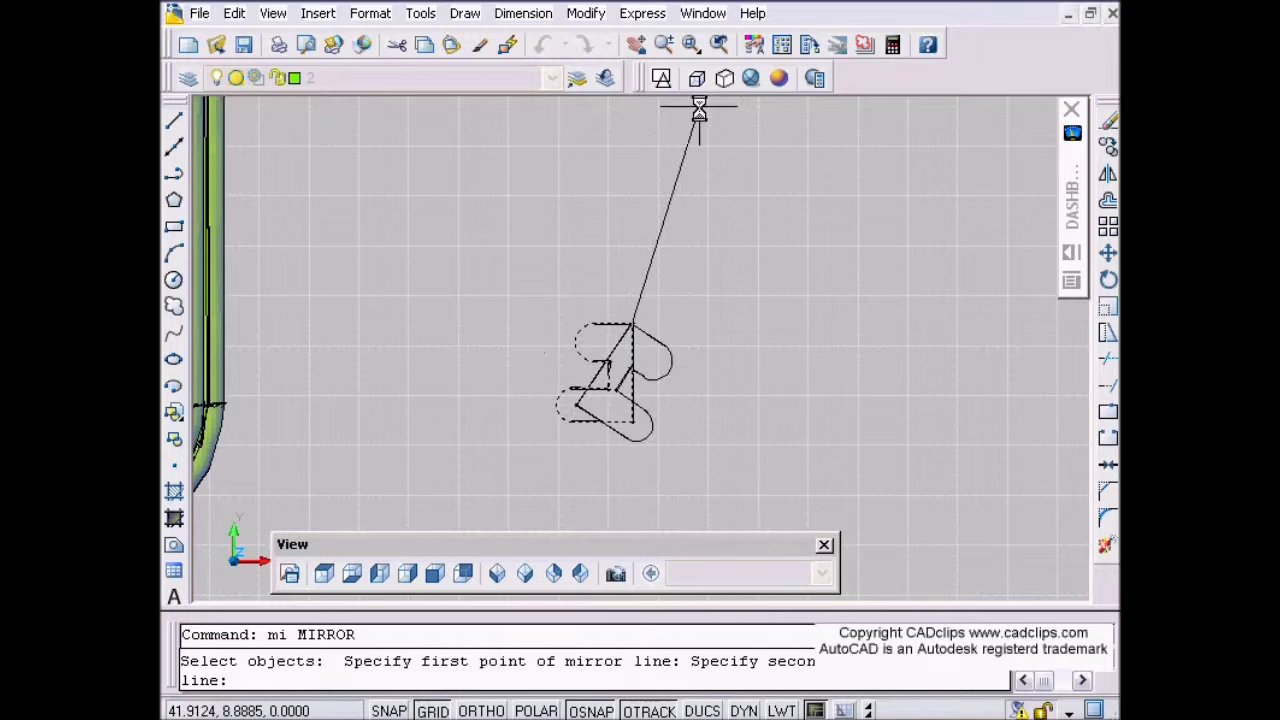
key("F8")
left_click(622, 226)
key("Return")
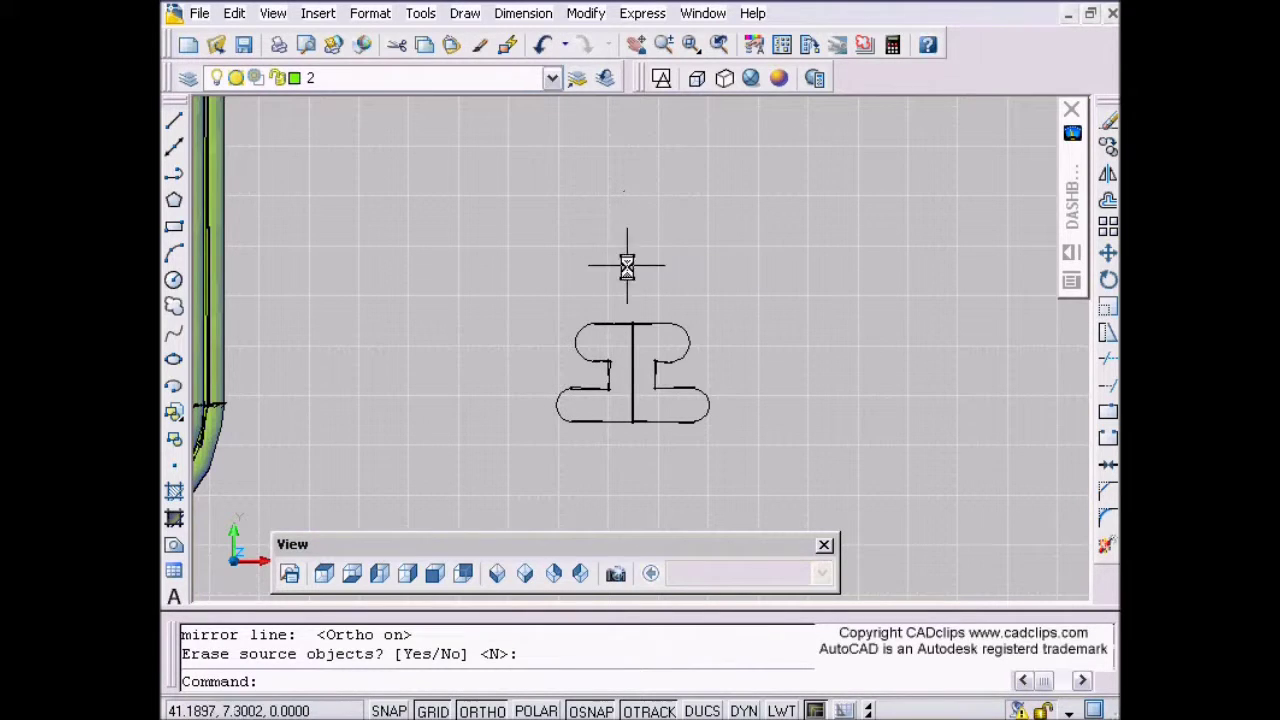
Erase the original moulding profile, leaving only its mirrored copy
type("e")
key("Return")
left_click(603, 337)
key("Return")
scroll(634, 351, "down", 2)
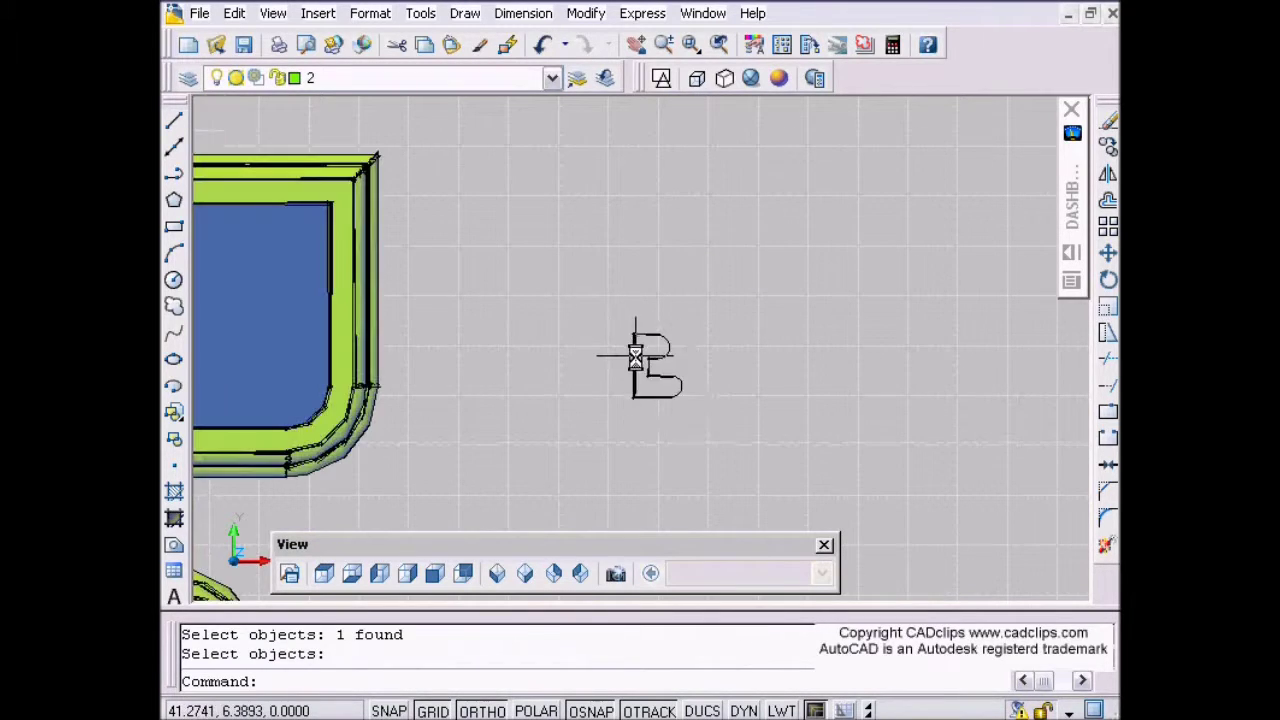
Switch to the southeast isometric view and erase the swept moulding from the blue solid's roof edge
left_click(527, 573)
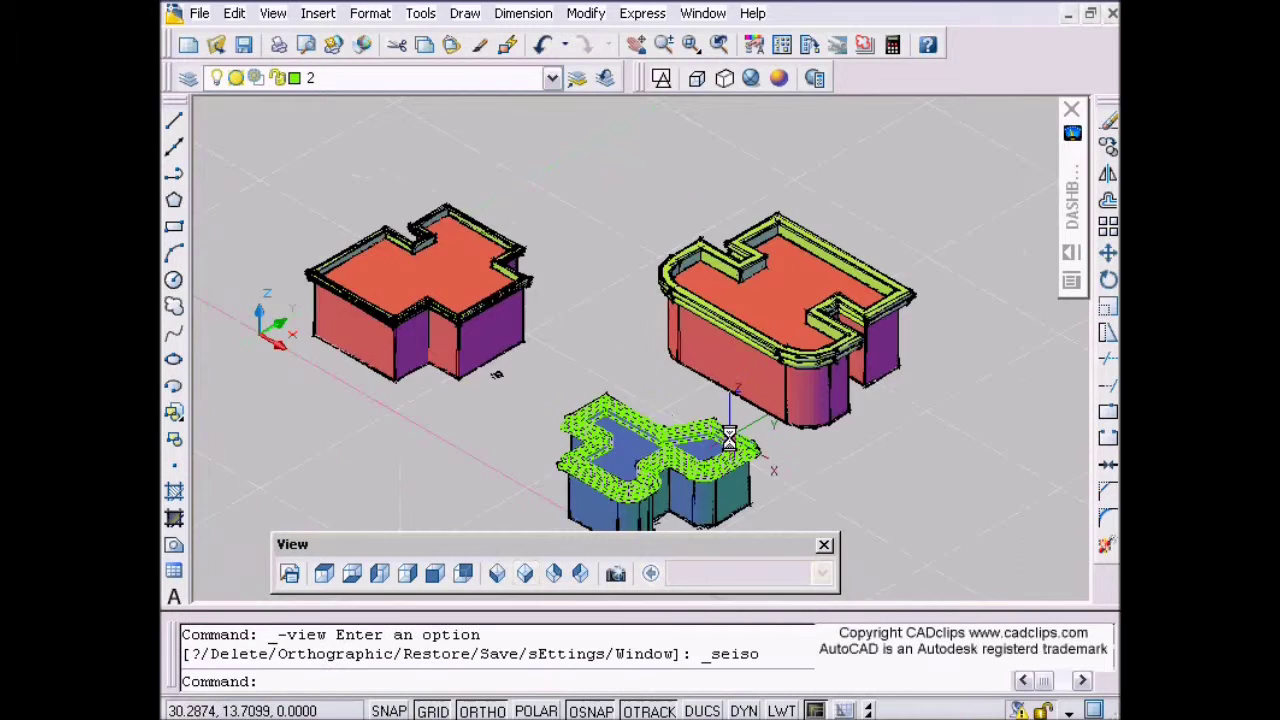
scroll(746, 340, "up", 3)
middle_click_drag(811, 374, 794, 357)
key("Escape")
key("Escape")
type("e")
key("Return")
left_click(763, 317)
key("Return")
Sweep the mirrored profile along the outline polyline on the blue solid's top edge, using the default base point
mouse_move(1082, 168)
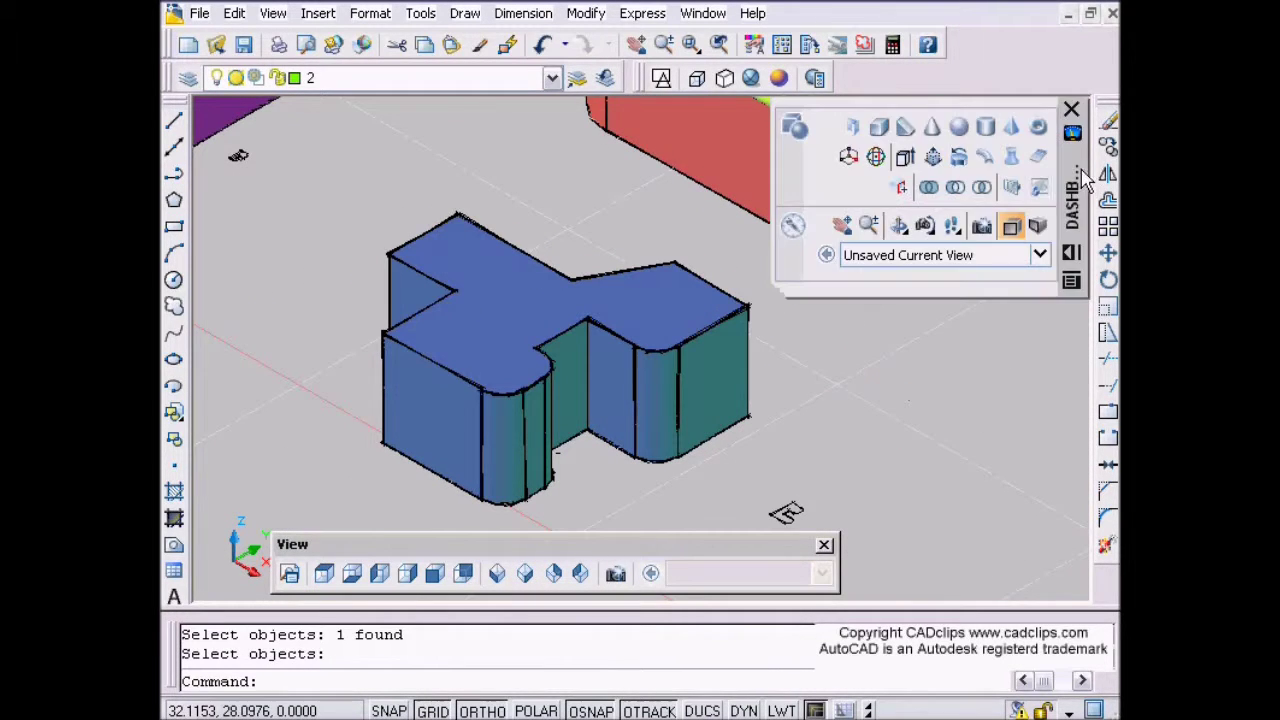
left_click(985, 158)
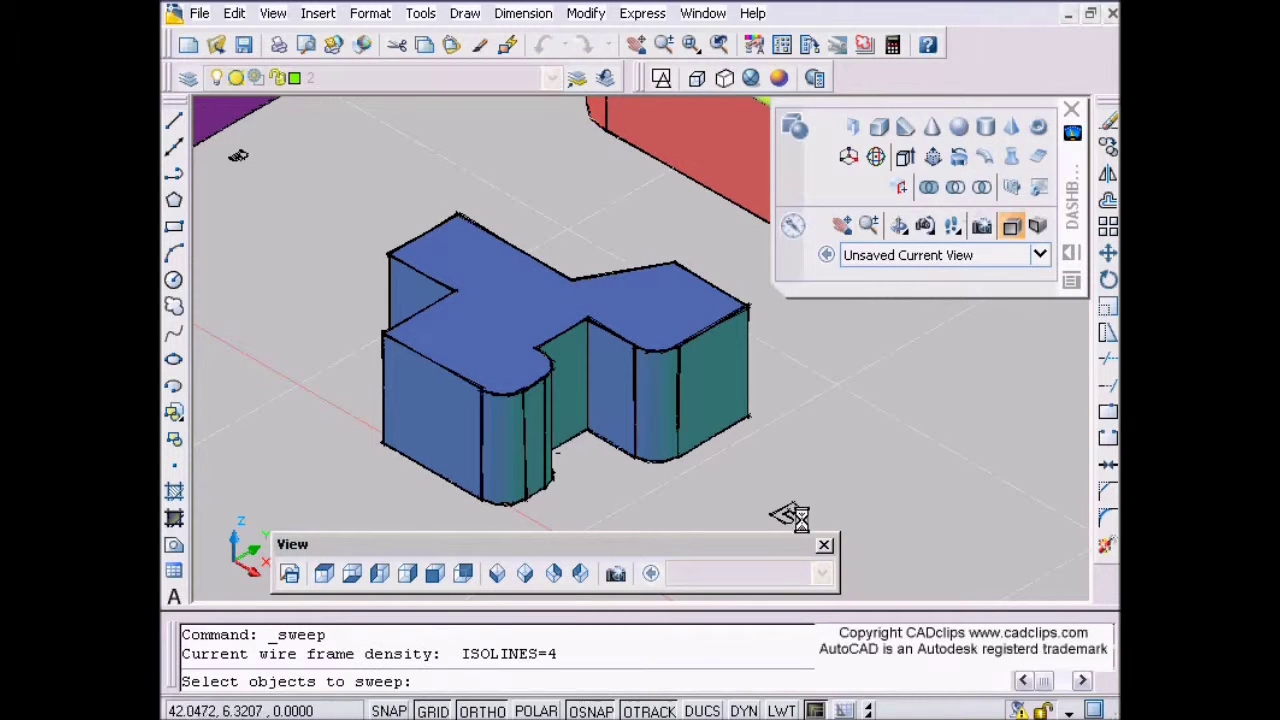
left_click(788, 514)
key("Return")
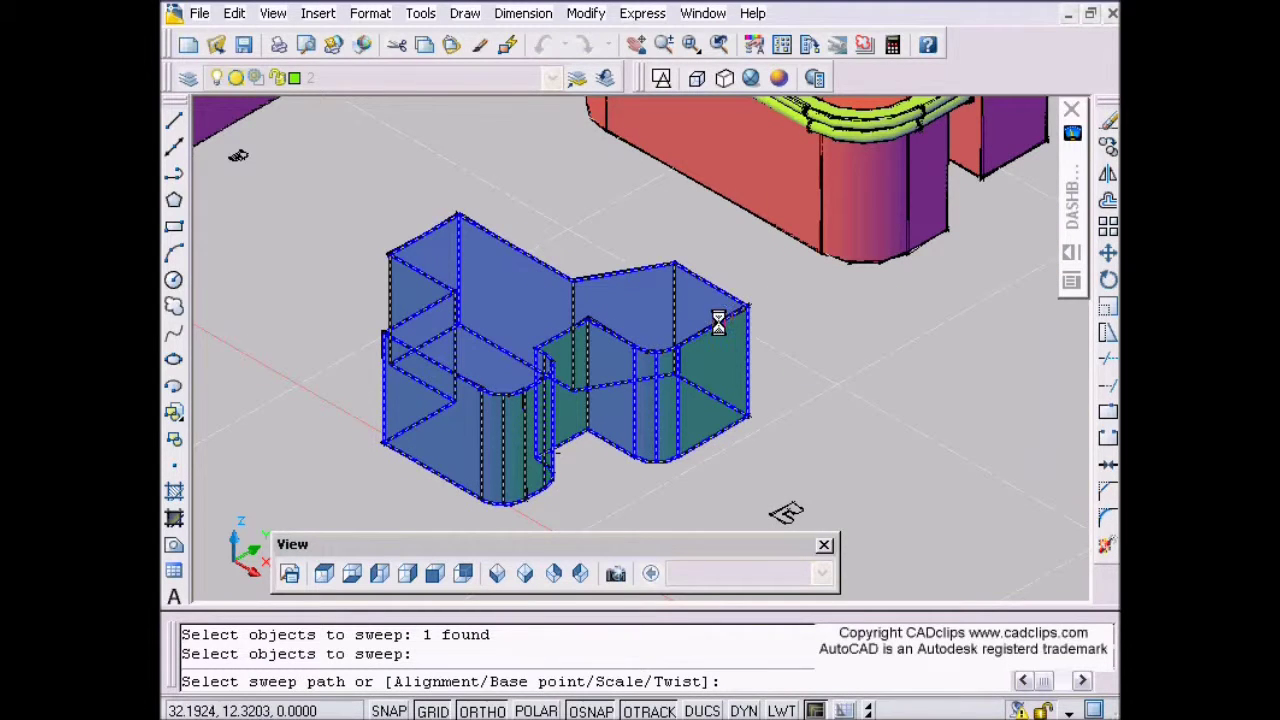
left_click(718, 322, "shift")
left_click(800, 364)
left_click(802, 365)
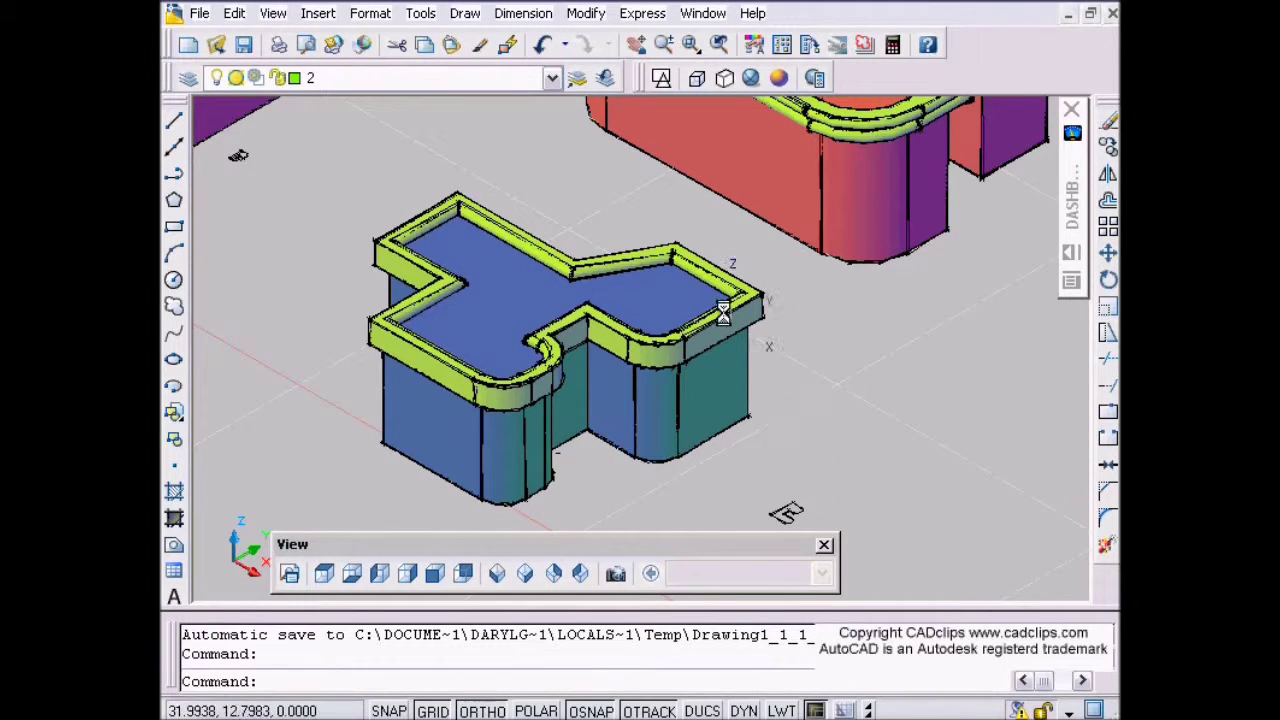
Inspect the moulding made from the mirrored profile at the roof corner and erase it
scroll(722, 313, "up", 5)
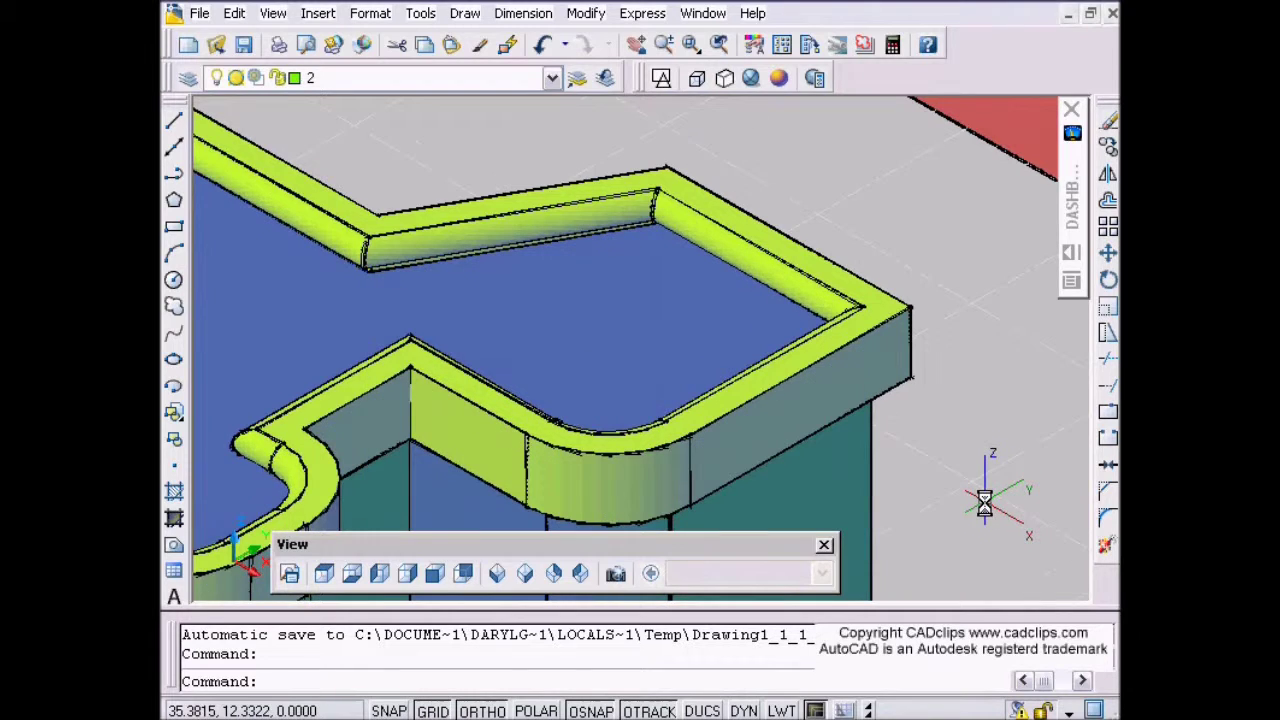
scroll(808, 348, "down", 6)
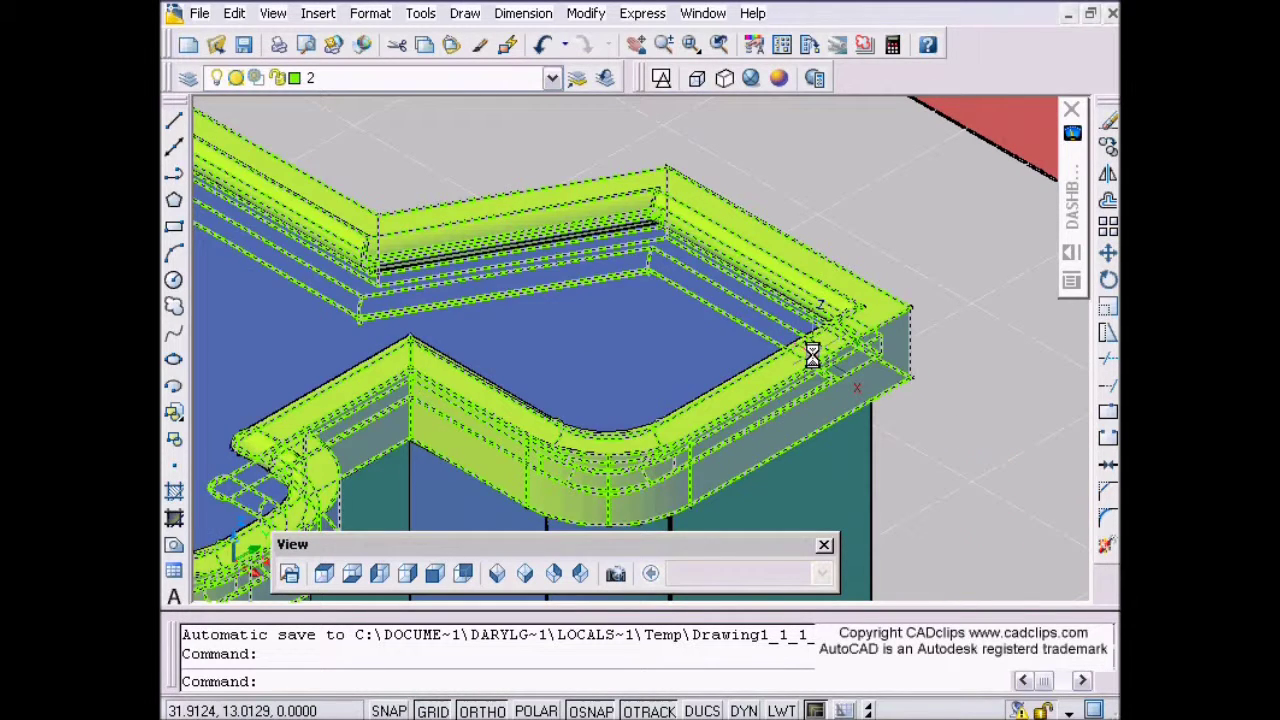
middle_click_drag(969, 523, 807, 300)
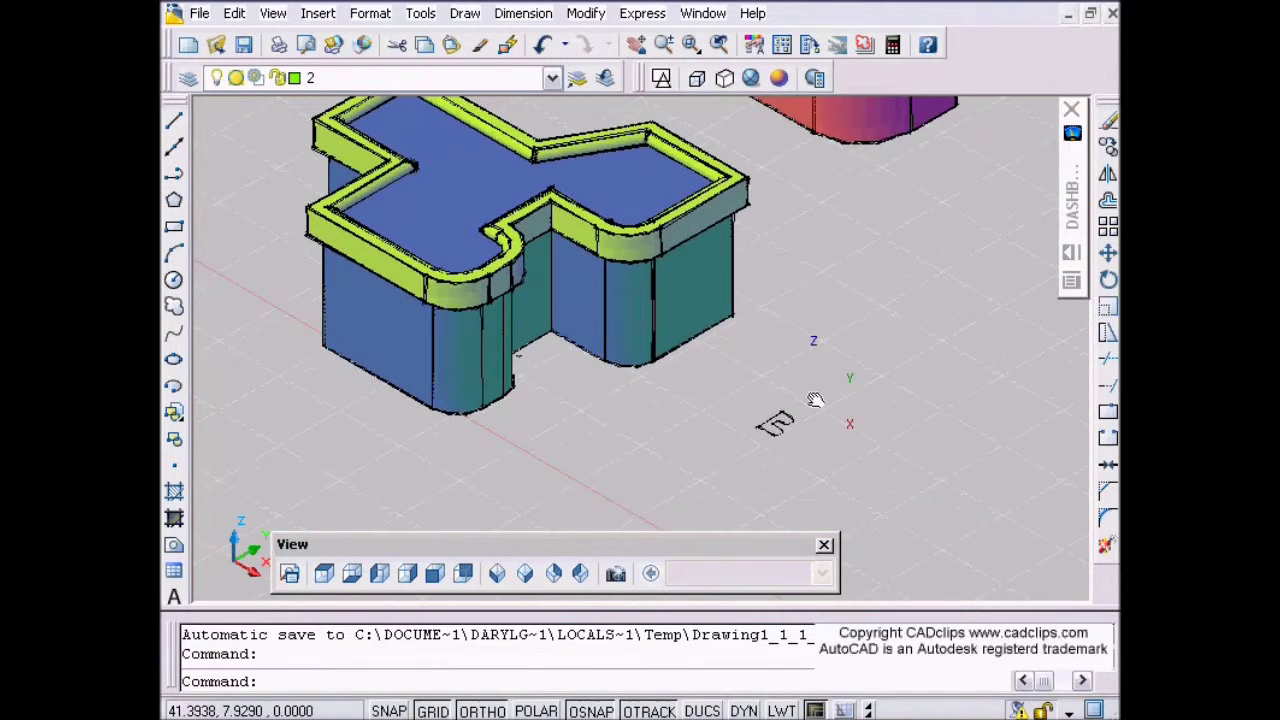
type("e")
key("space")
left_click(751, 190)
key("space")
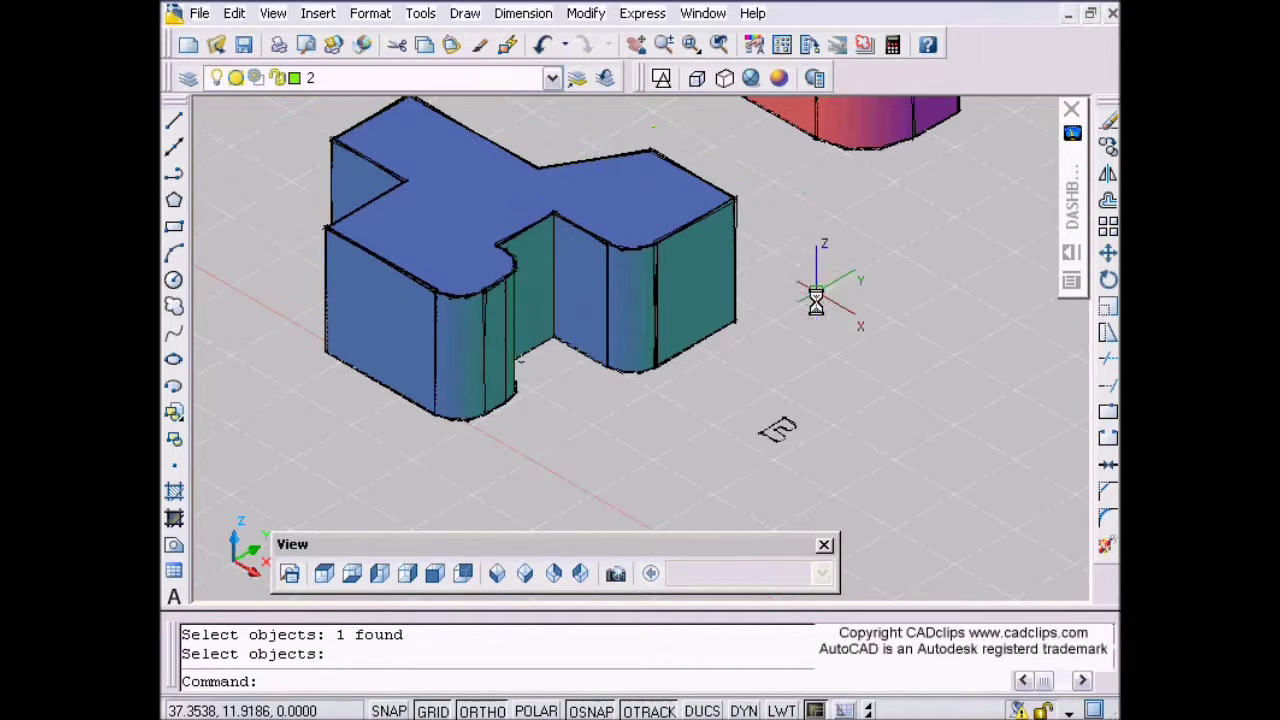
Sweep the mirrored profile along the top-edge polyline, with the base point at the far end of the profile's straight edge
mouse_move(1070, 170)
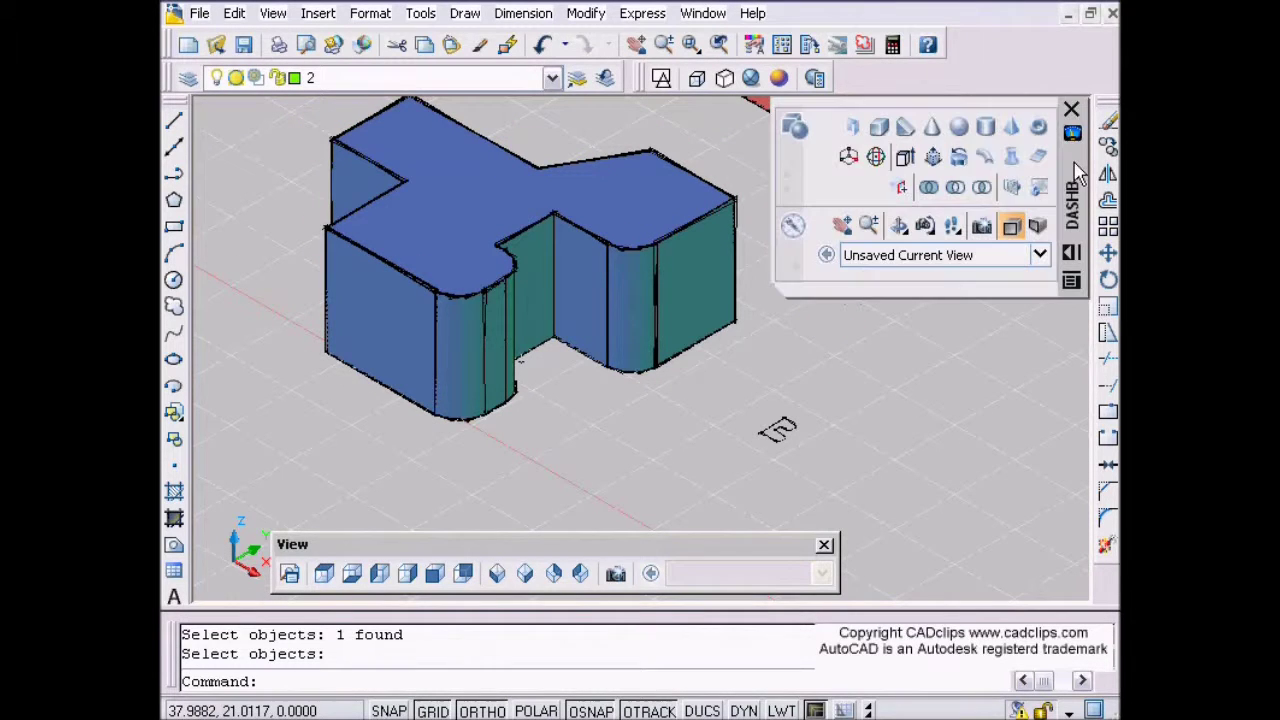
left_click(988, 160)
left_click(779, 430)
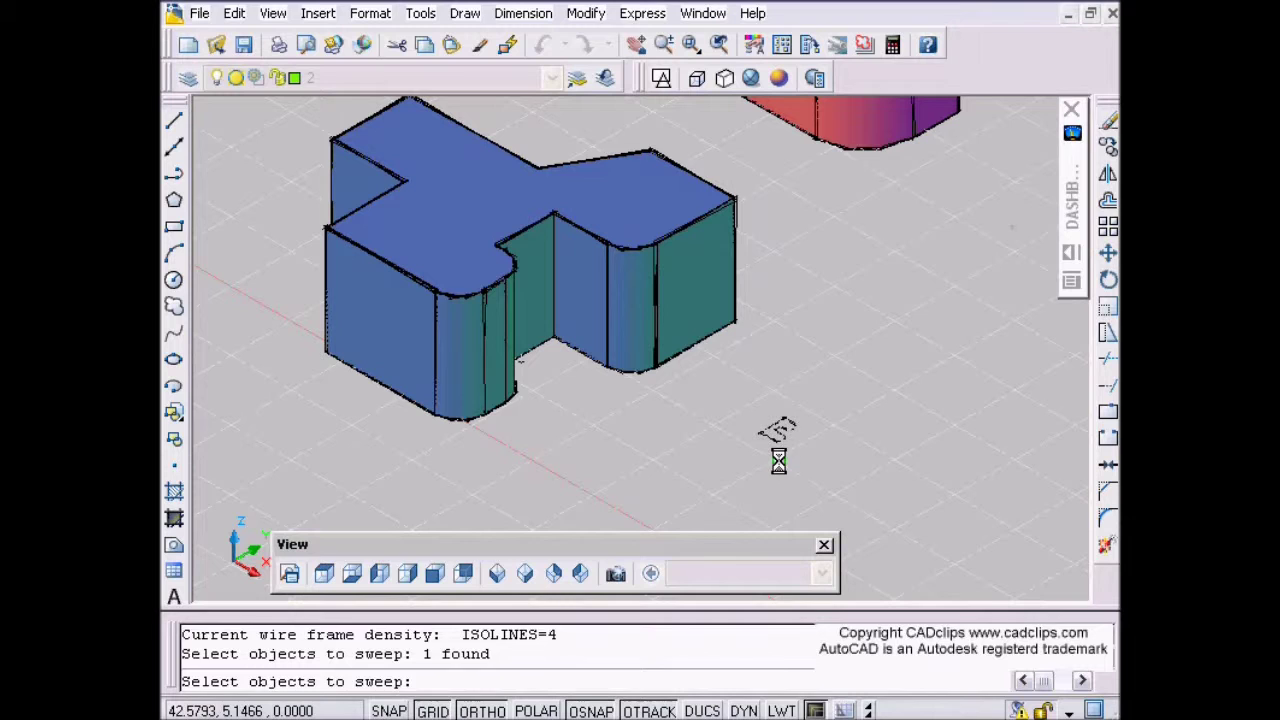
key("Return")
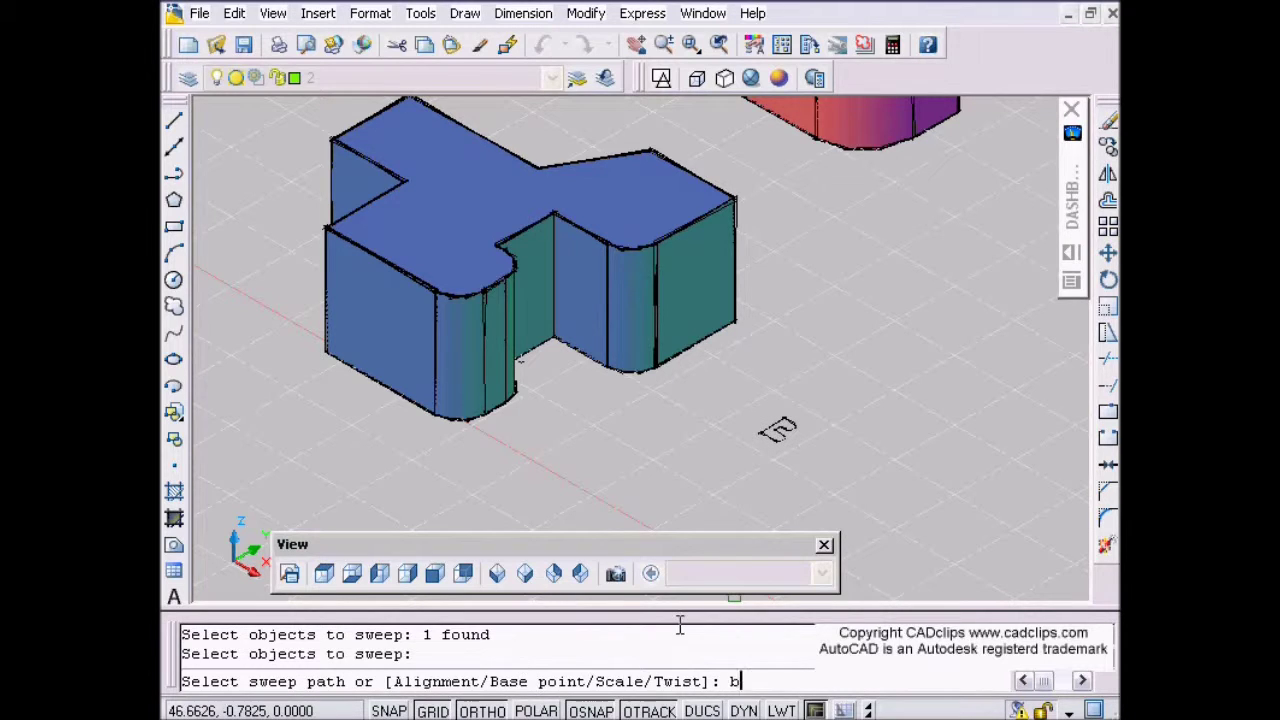
type("b")
key("Return")
scroll(742, 428, "up", 3)
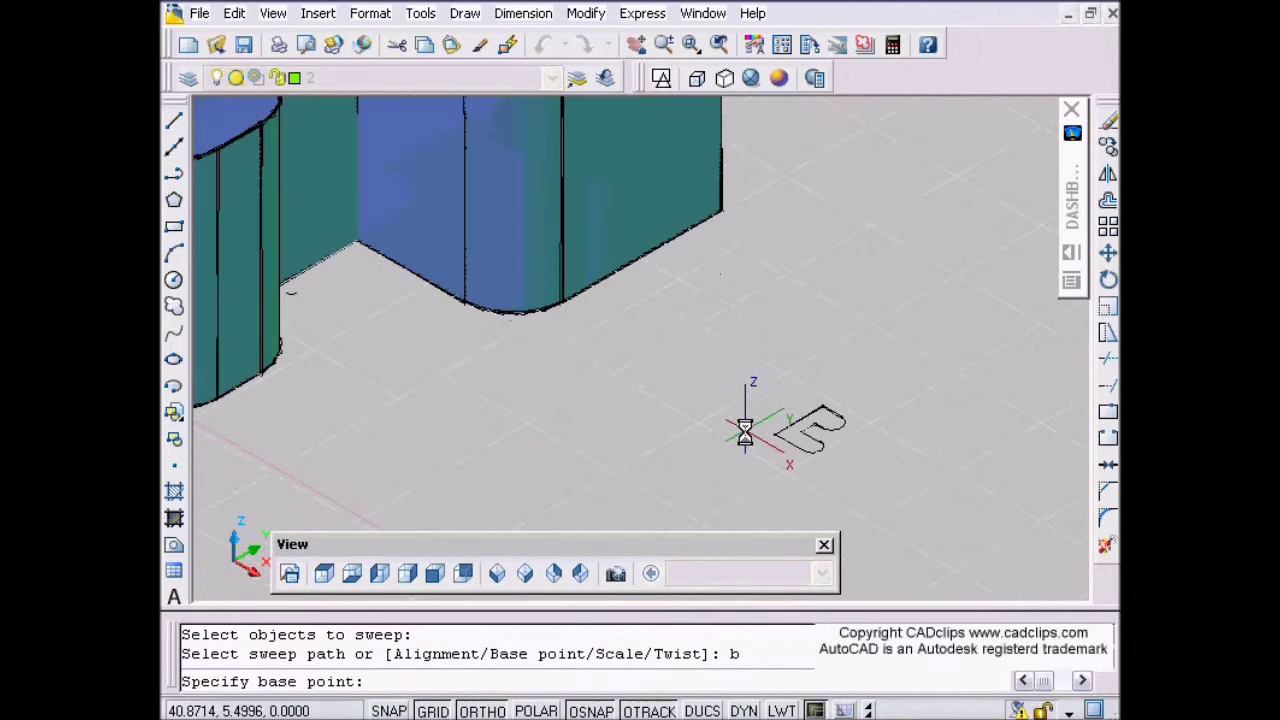
left_click(825, 405)
scroll(654, 380, "down", 3)
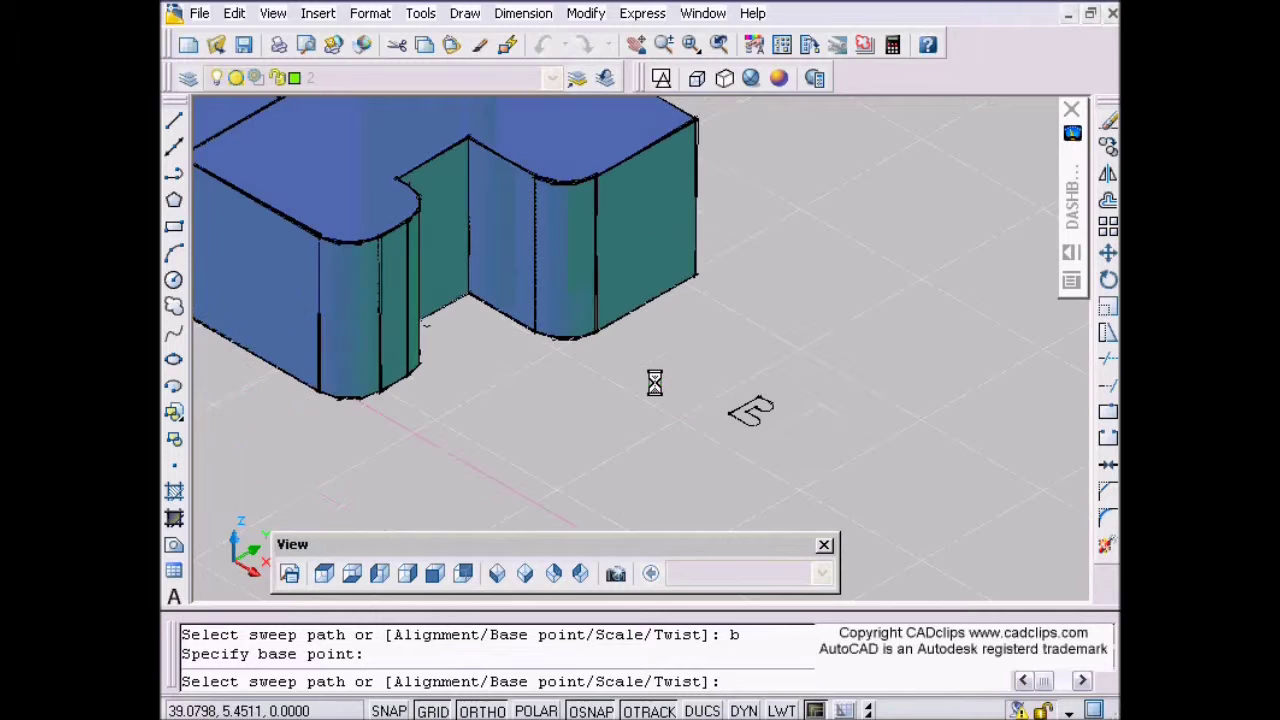
left_click(652, 152, "ctrl")
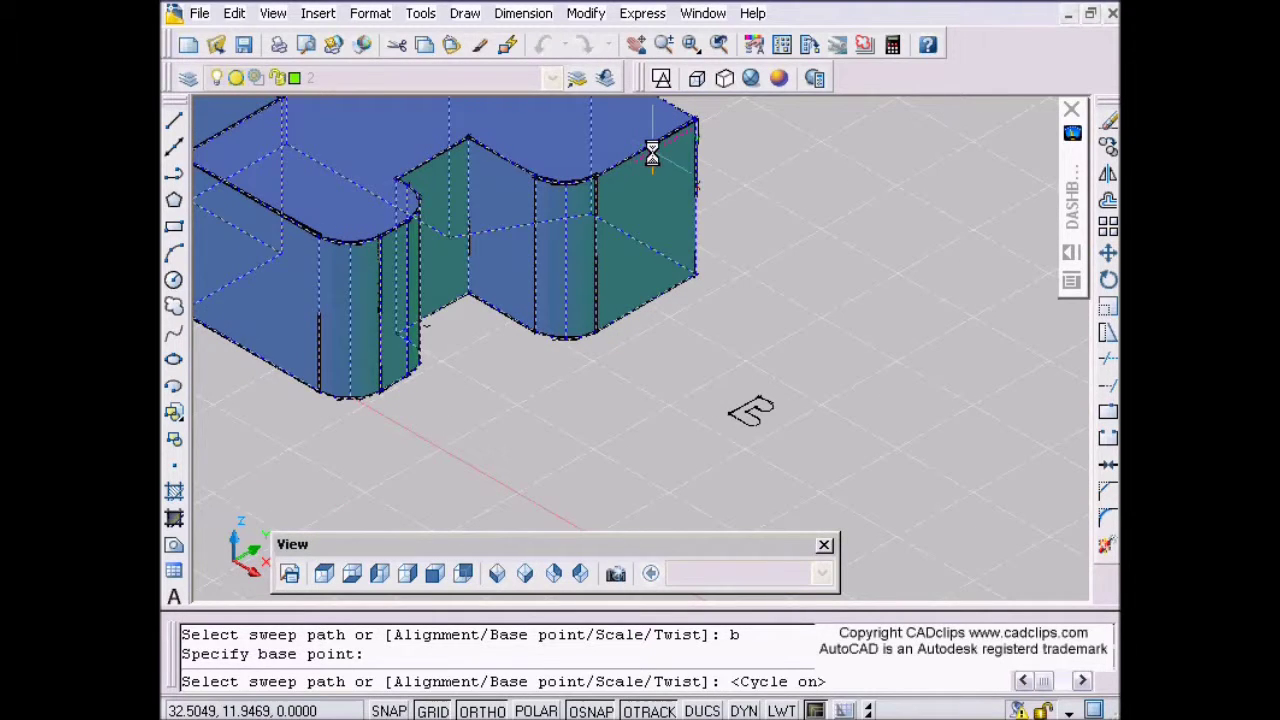
key("Return")
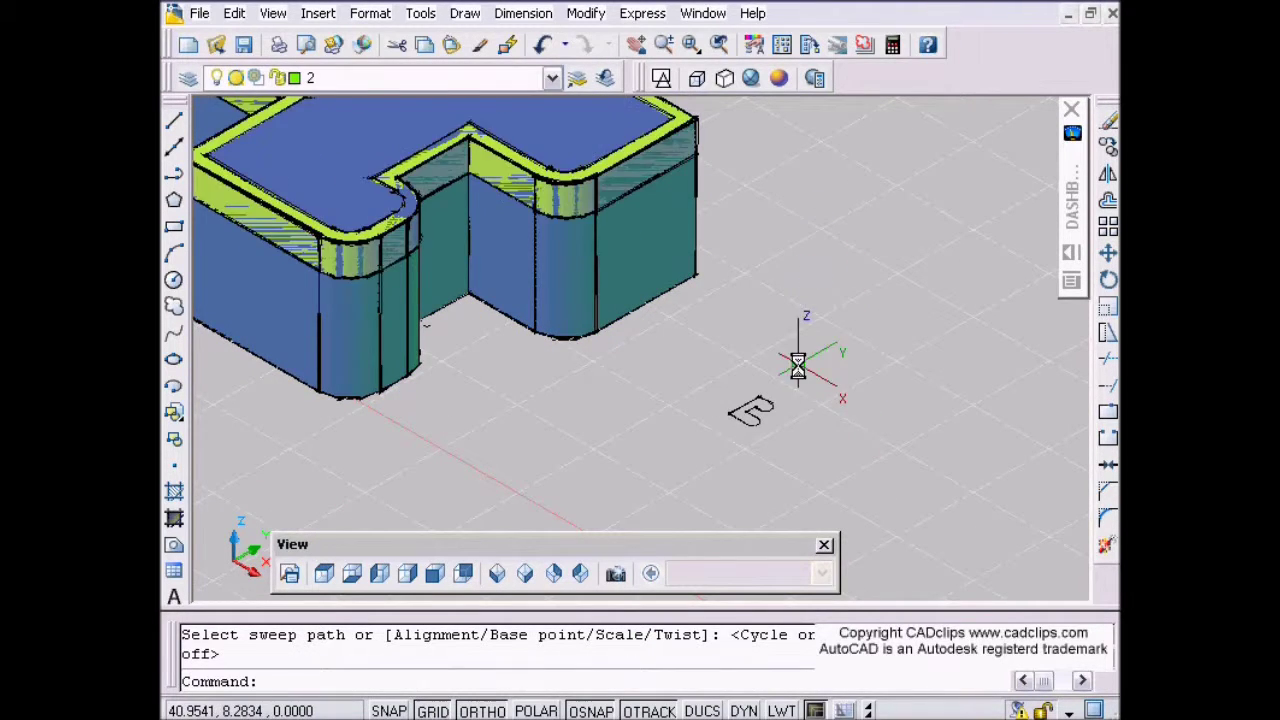
Erase the moulding swept along the roof edge of the blue building solid
middle_click_drag(797, 366, 883, 562)
middle_click_drag(864, 510, 862, 405)
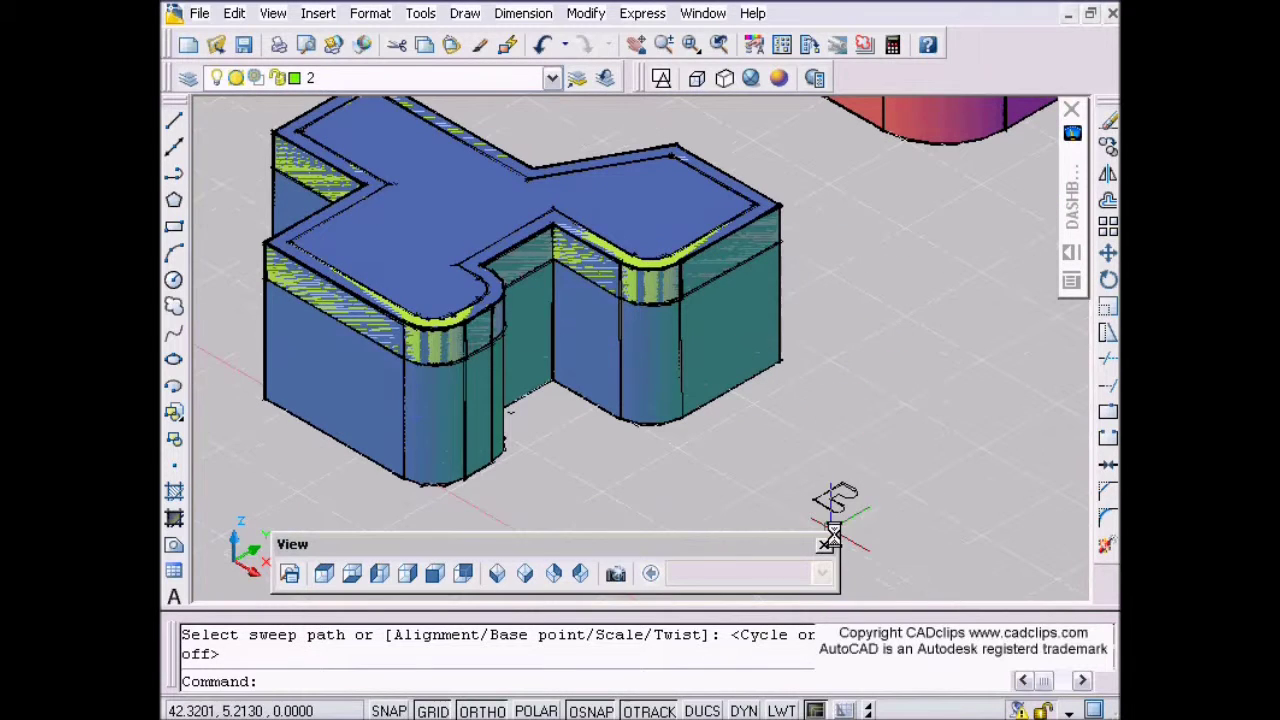
key("Escape")
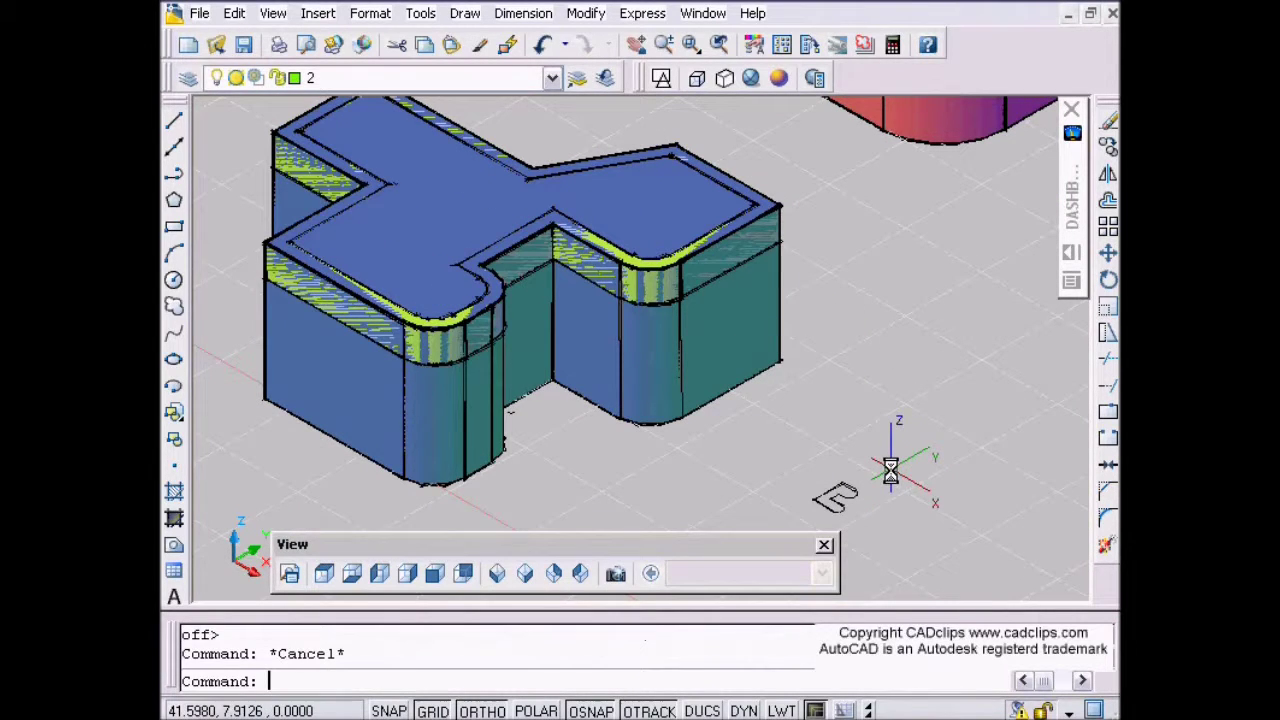
type("e")
key("Return")
left_click(818, 263)
key("Return")
Switch the model view to perspective projection, with the profile and all the building solids in sight
middle_click_drag(865, 485, 844, 351)
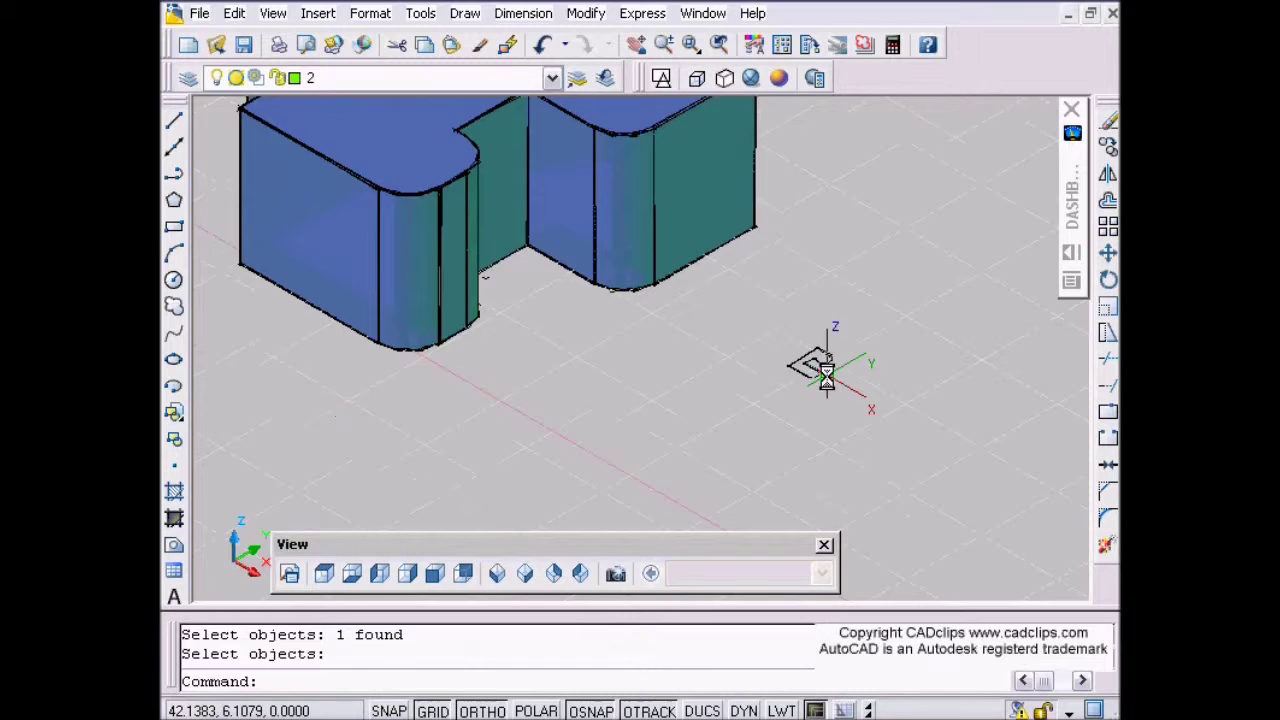
scroll(829, 371, "up", 2)
mouse_move(1073, 195)
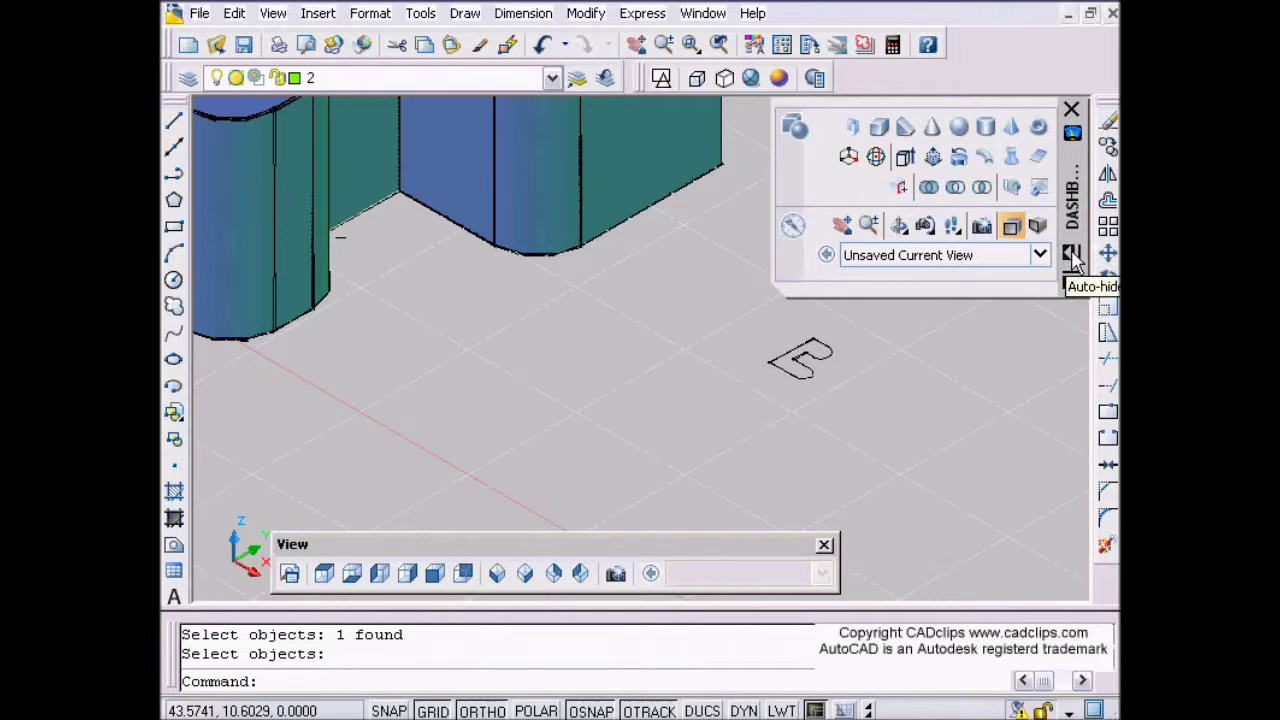
left_click(1038, 229)
scroll(846, 375, "down", 4)
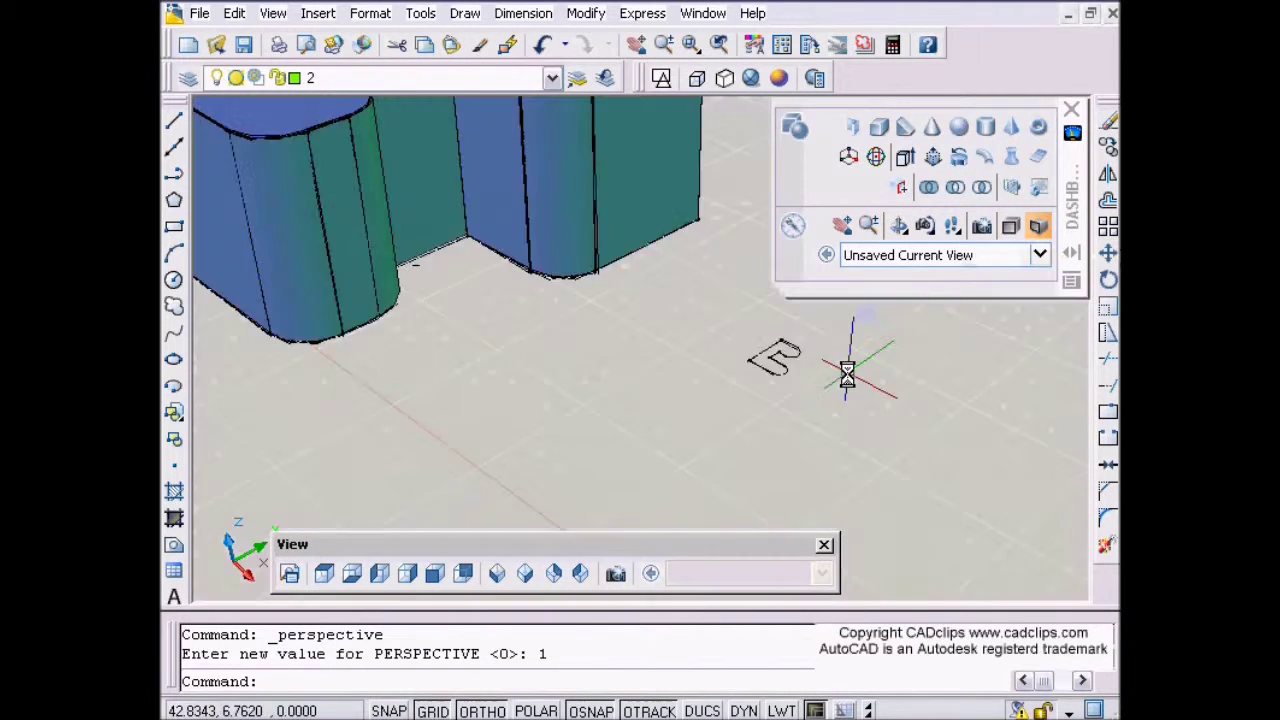
middle_click_drag(840, 371, 706, 400)
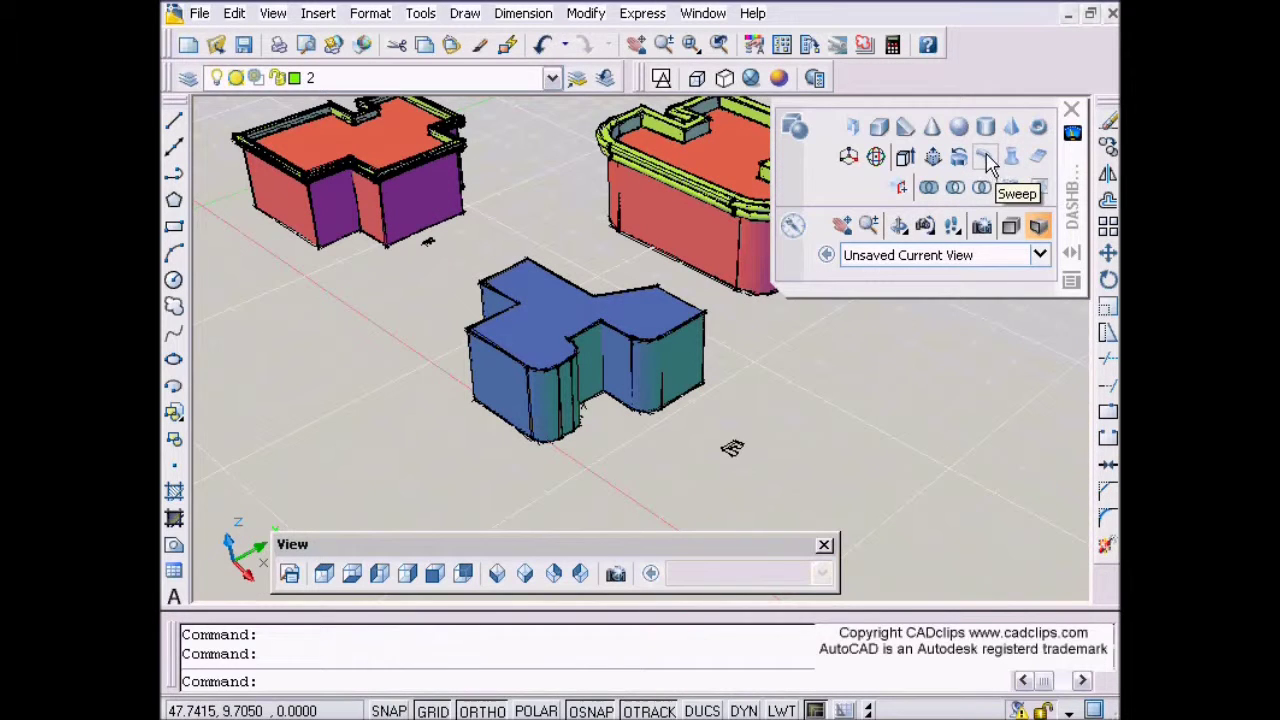
left_click(988, 165)
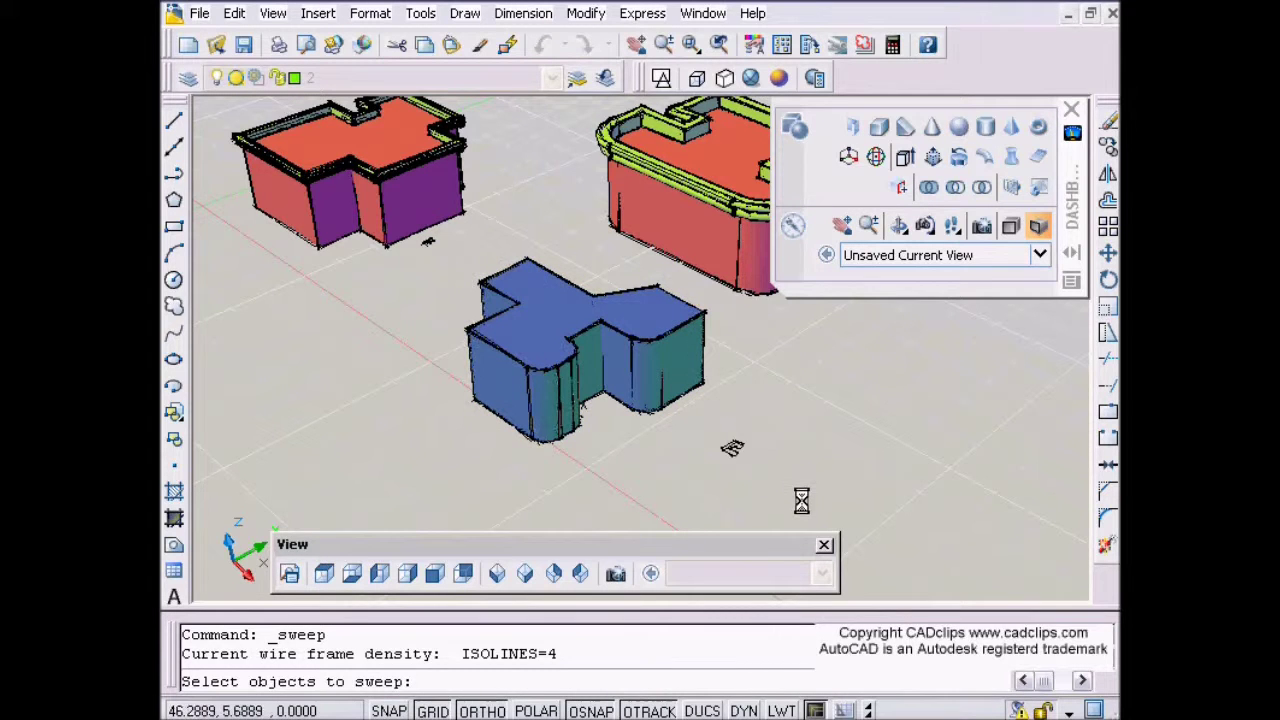
scroll(729, 470, "up", 3)
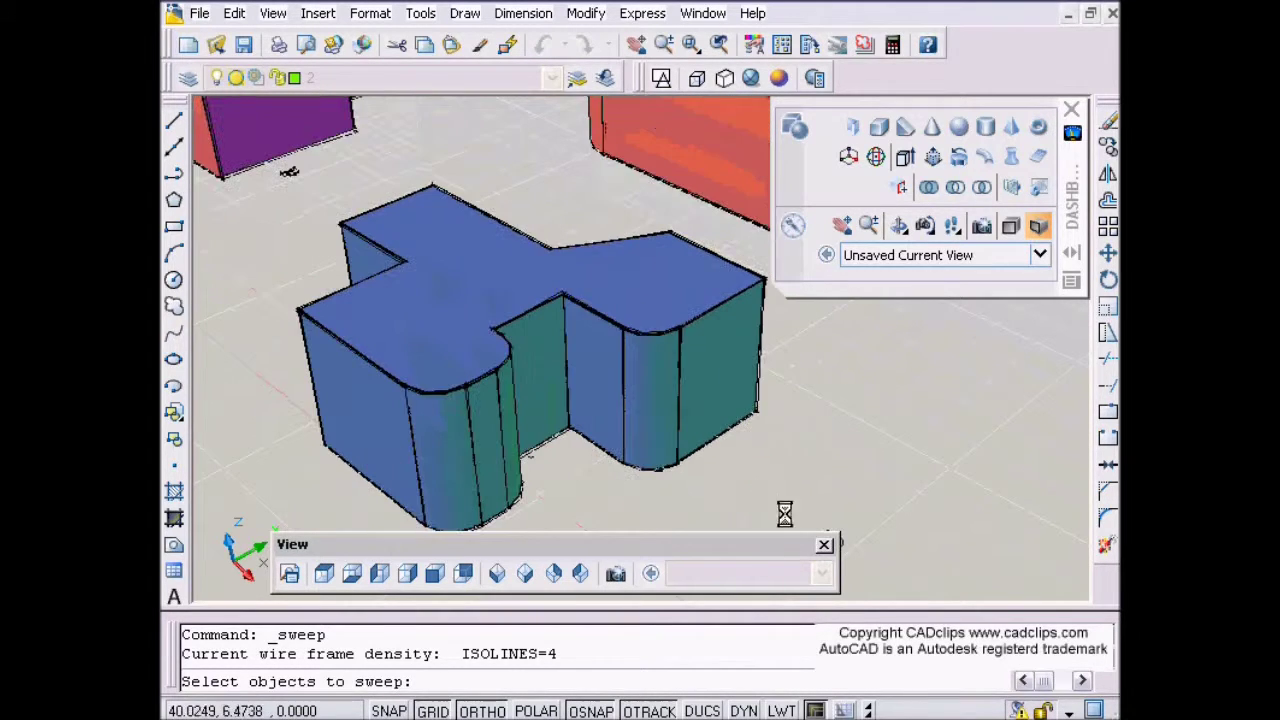
middle_click_drag(873, 505, 772, 425)
left_click(735, 390)
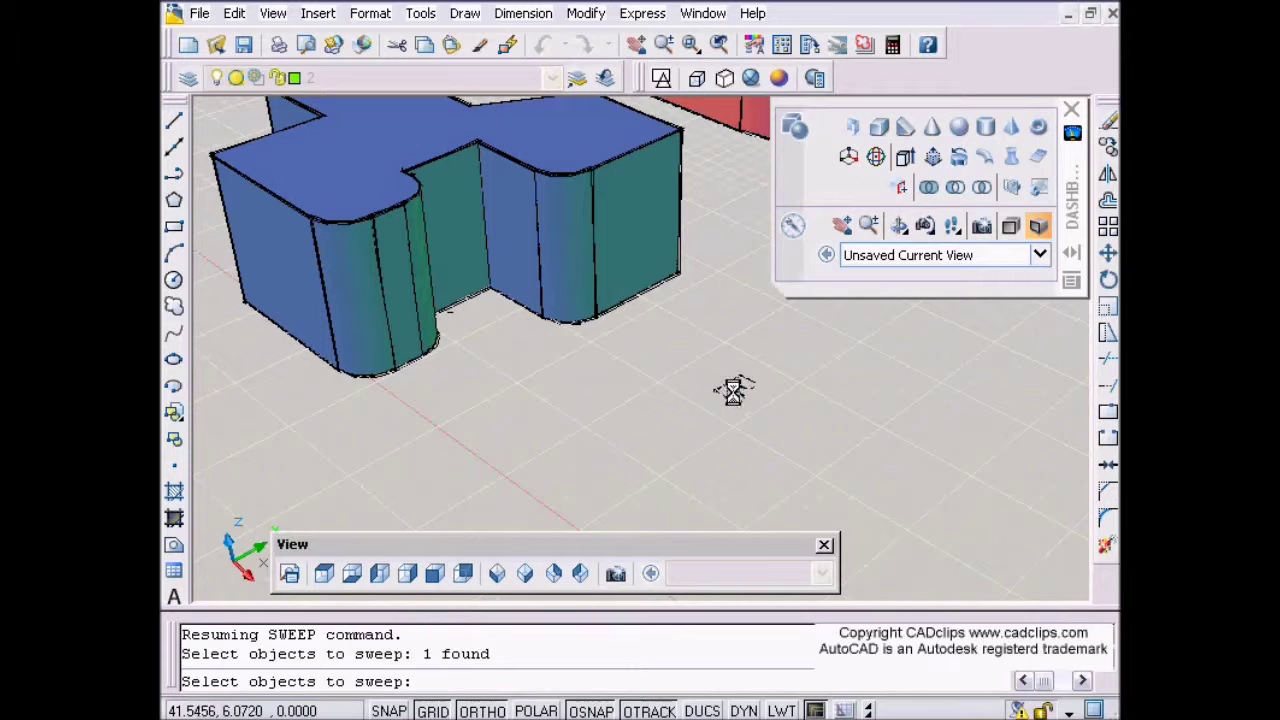
key("Return")
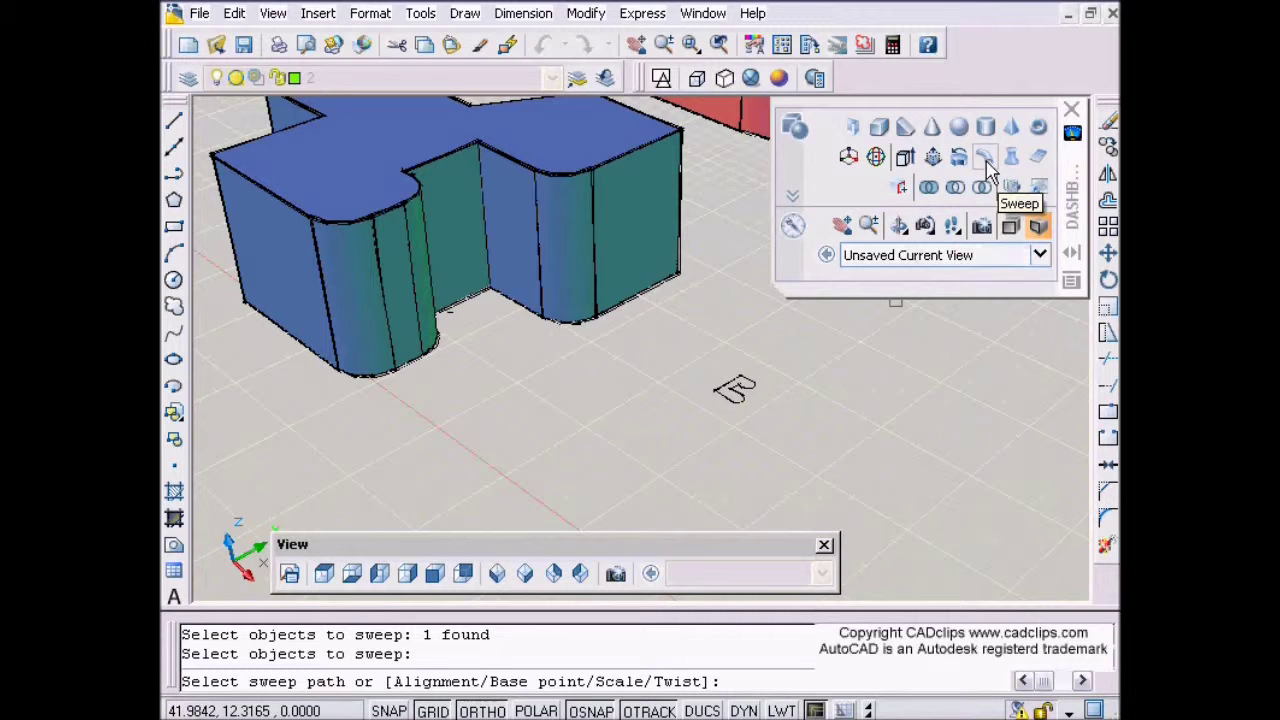
key("Escape")
middle_click_drag(723, 429, 766, 561)
middle_click_drag(637, 391, 592, 425)
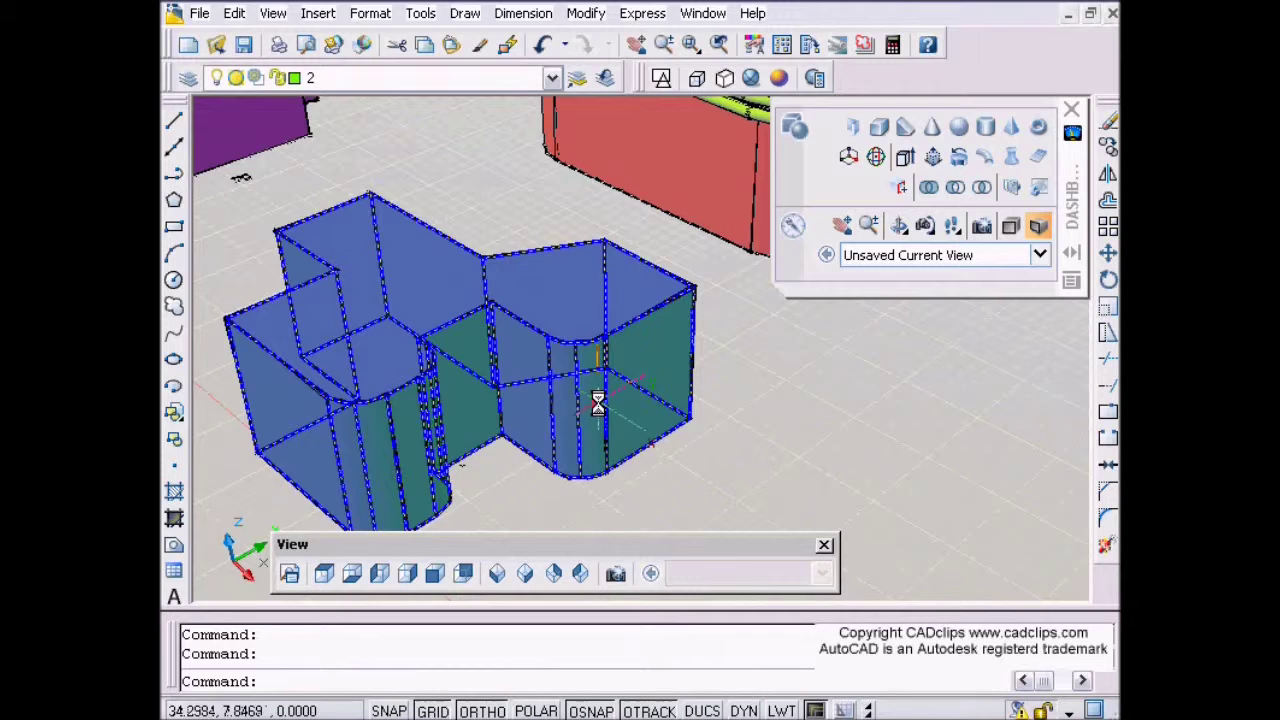
key("Escape")
key("Escape")
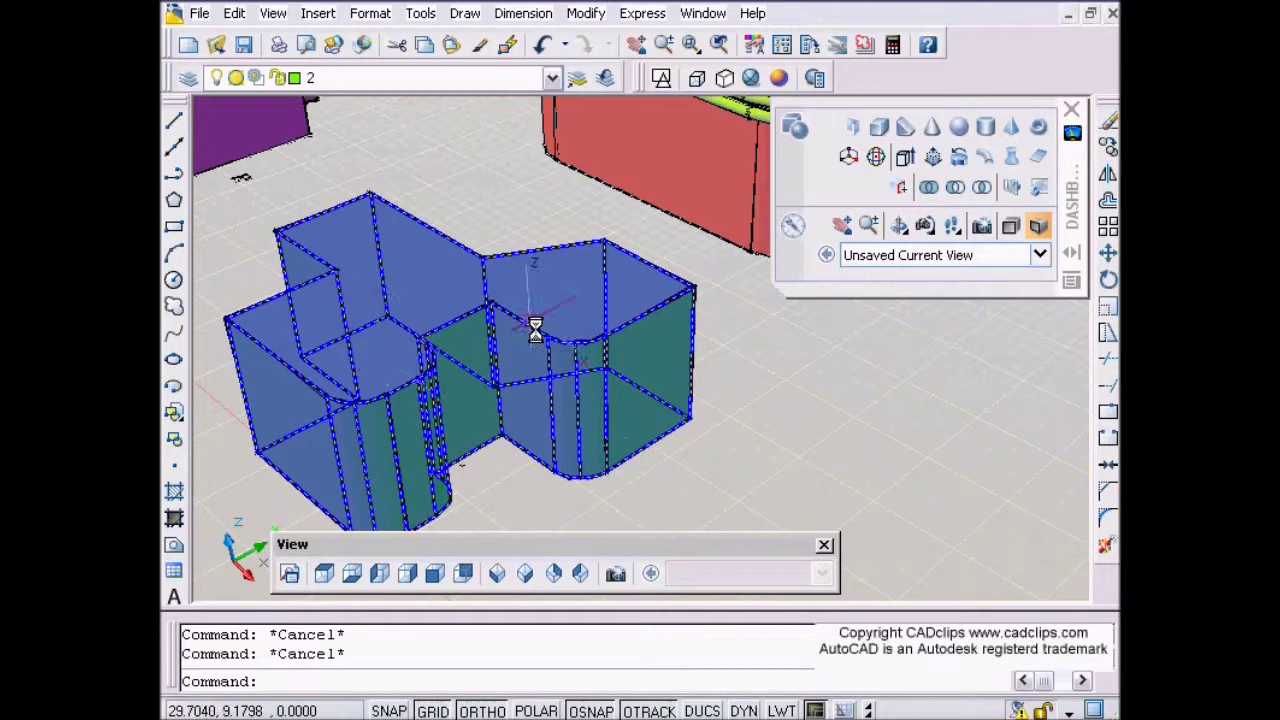
Examine the open profile on the ground and the finished green moulding at the red building's roof corner up close
middle_click_drag(745, 477, 694, 346)
scroll(683, 386, "up", 2)
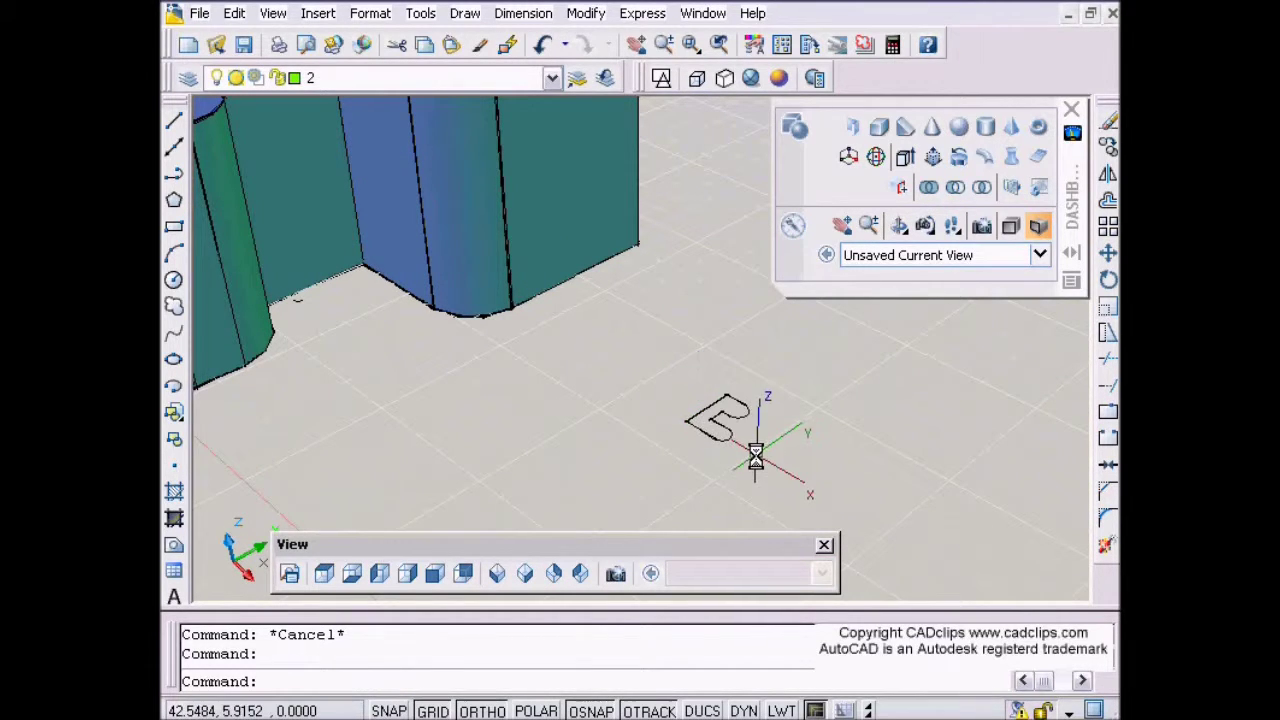
scroll(649, 443, "down", 2)
middle_click_drag(649, 443, 671, 483)
middle_click_drag(685, 286, 500, 446)
middle_click_drag(666, 217, 596, 309)
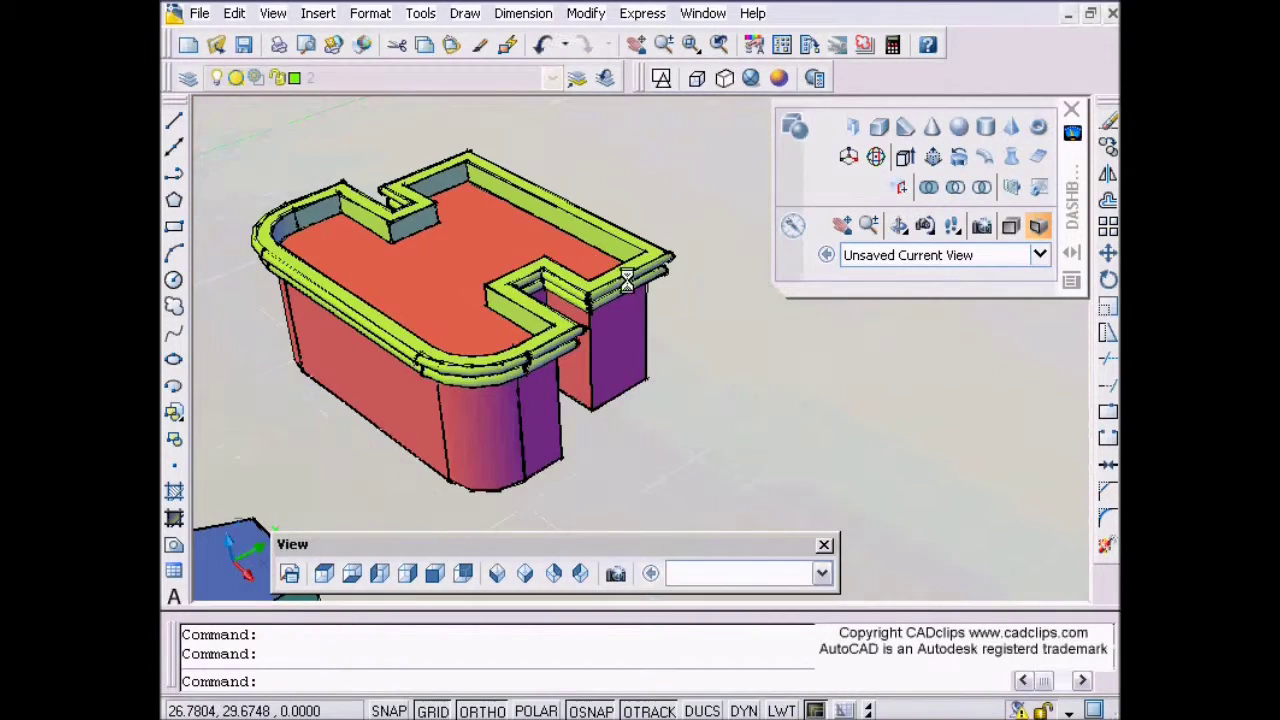
scroll(627, 281, "up", 3)
middle_click_drag(608, 350, 617, 331)
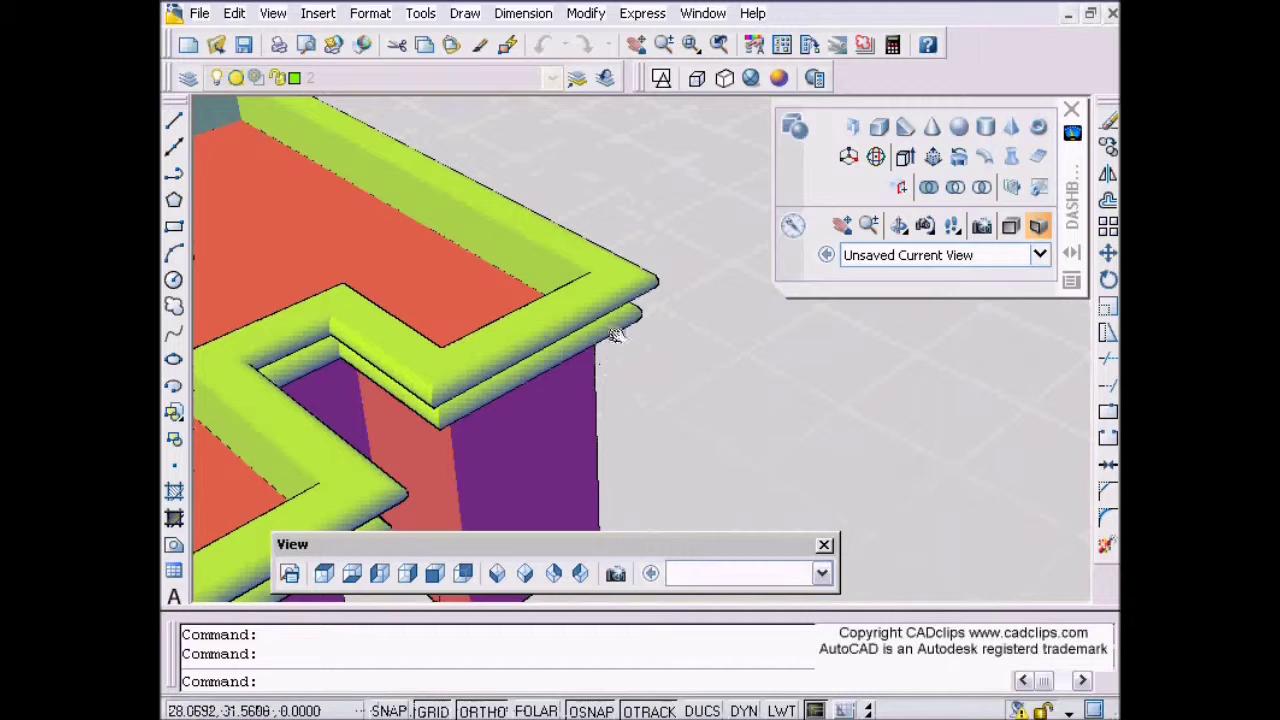
scroll(661, 366, "up", 2)
middle_click_drag(763, 381, 749, 367)
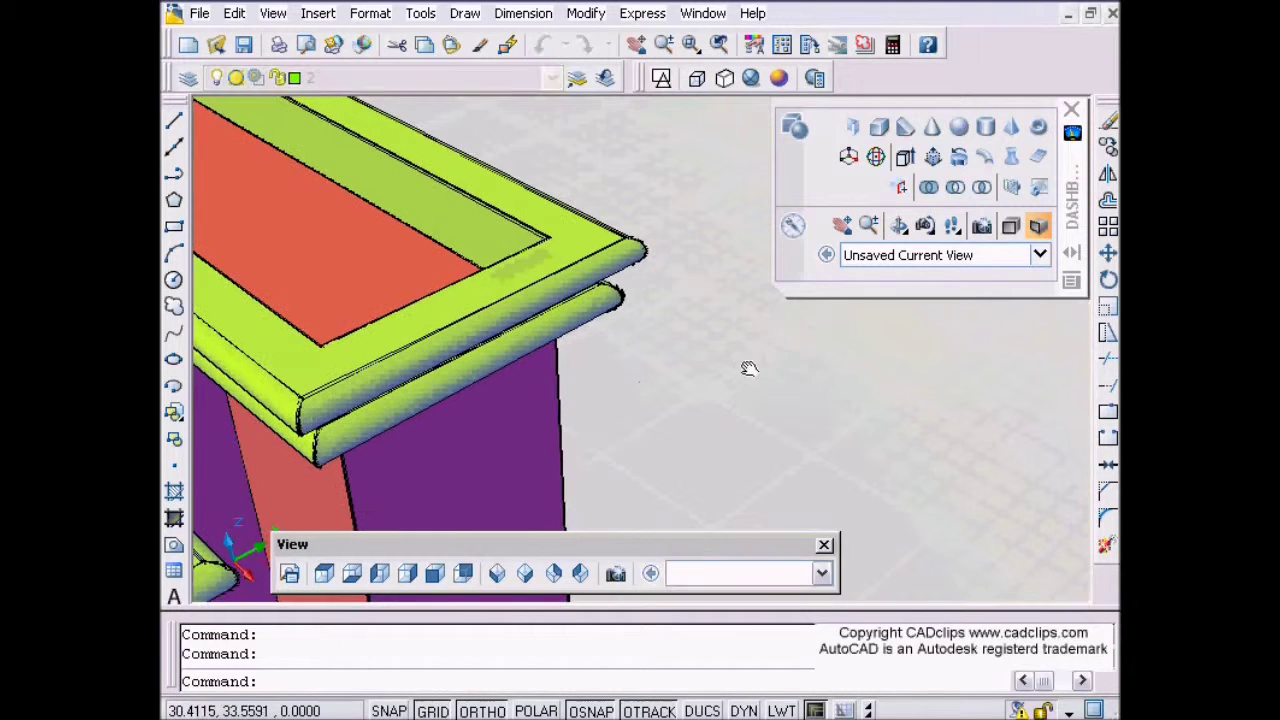